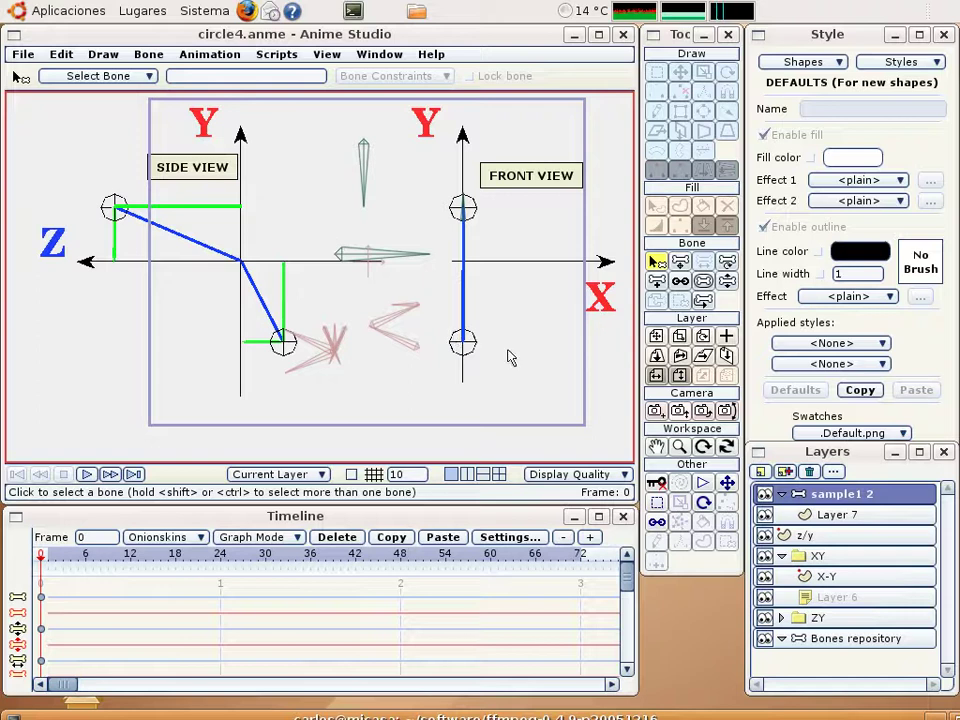
Copy the shortest compound chain and the shortest three-bone chain from the Bones repository layer, keeping renaming of unnamed and parent bones enabled.
click(836, 642)
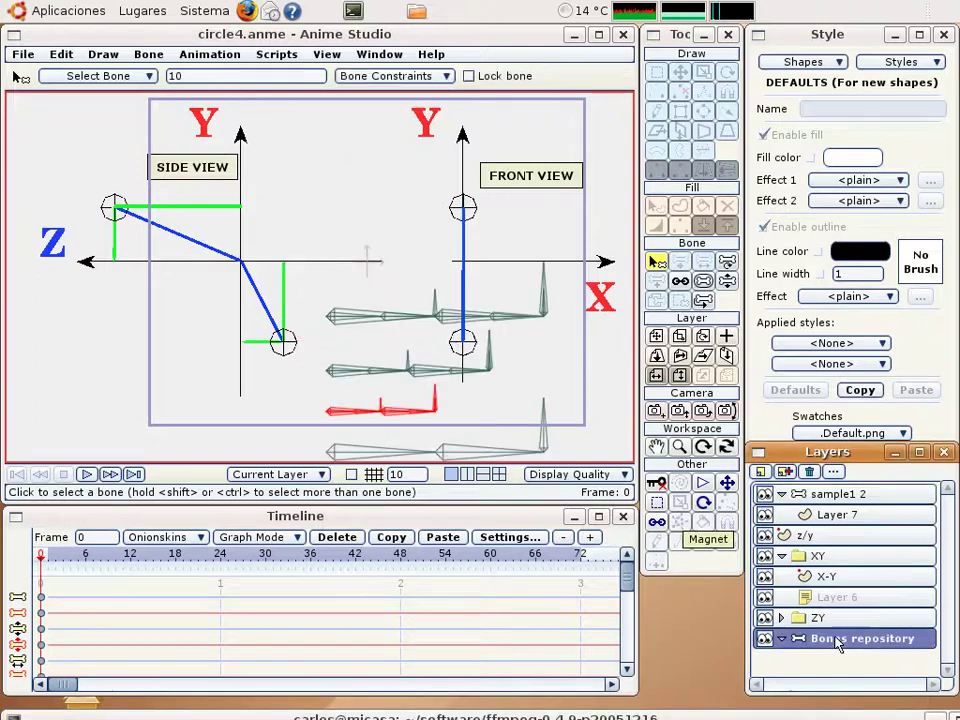
drag(434, 424, 418, 307)
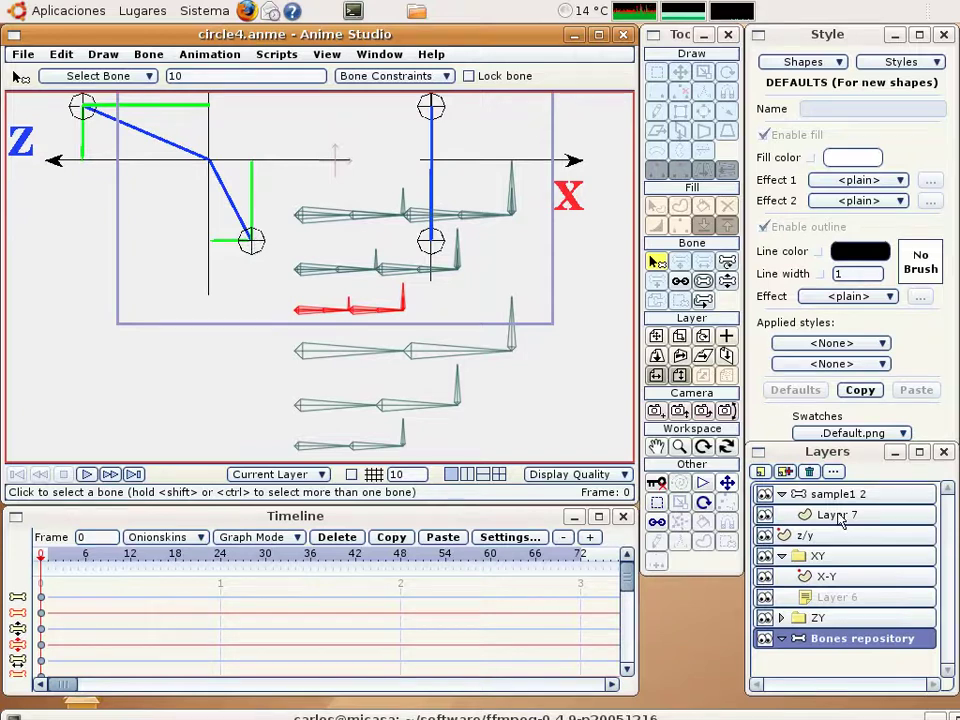
click(658, 504)
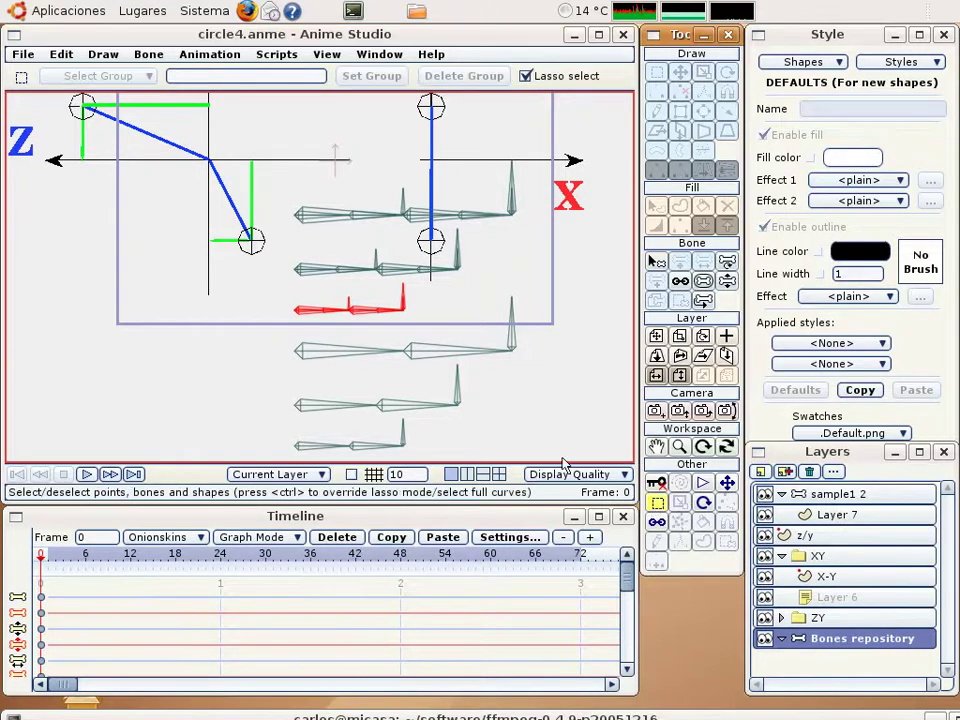
mouse_move(415, 428)
mouse_down()
mouse_move(286, 431)
mouse_move(283, 448)
mouse_move(374, 469)
mouse_move(424, 418)
mouse_up()
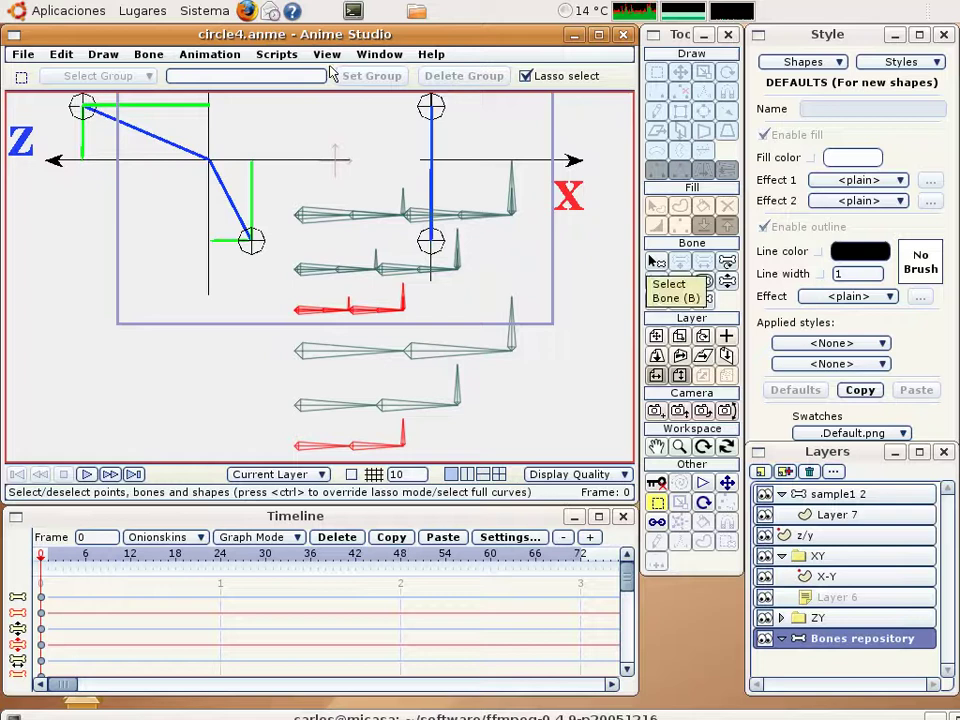
click(279, 55)
mouse_move(300, 84)
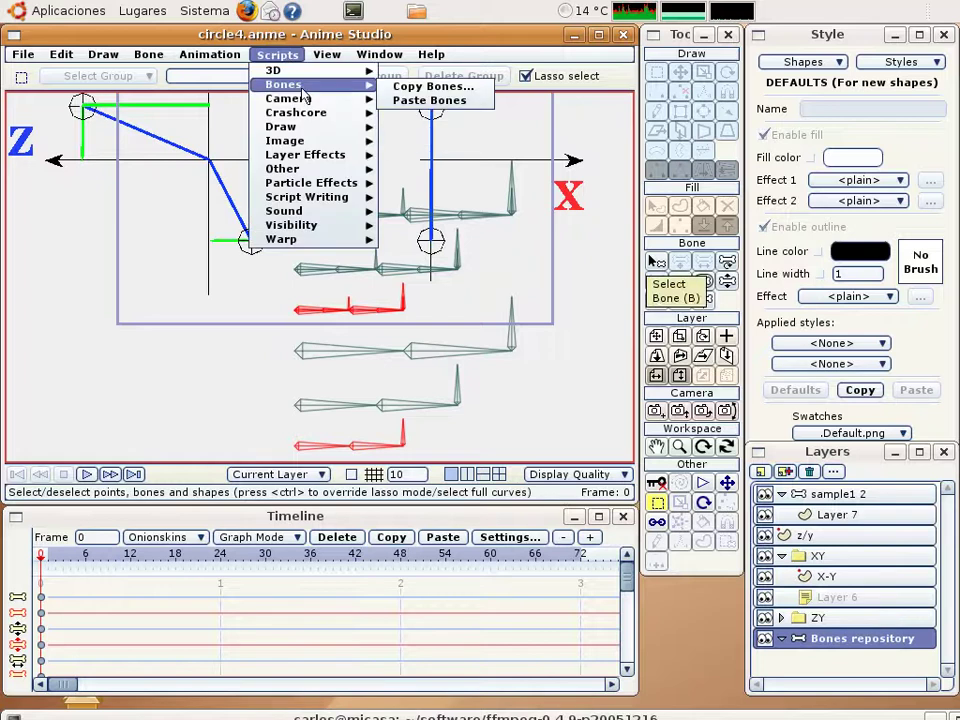
click(403, 88)
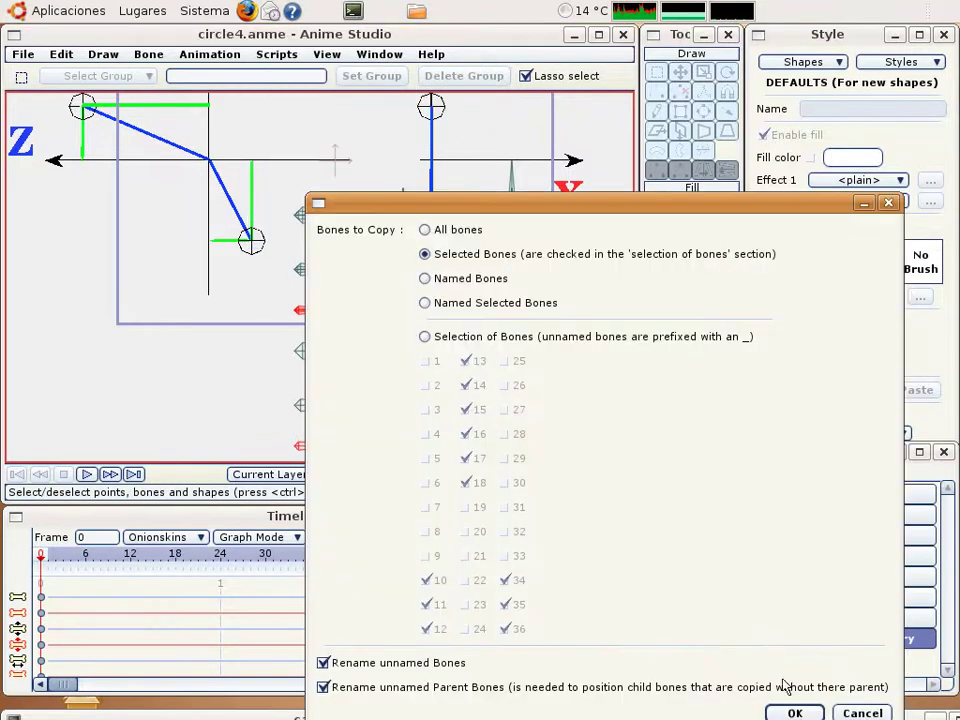
click(795, 713)
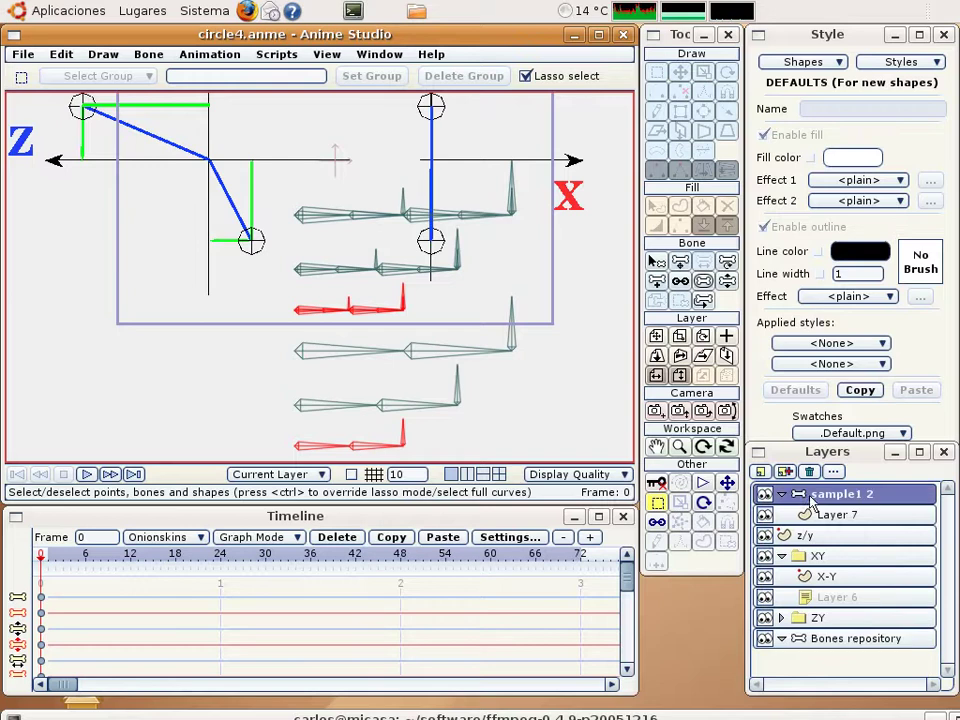
Paste the copied bones into the sample1 2 bone layer.
click(279, 55)
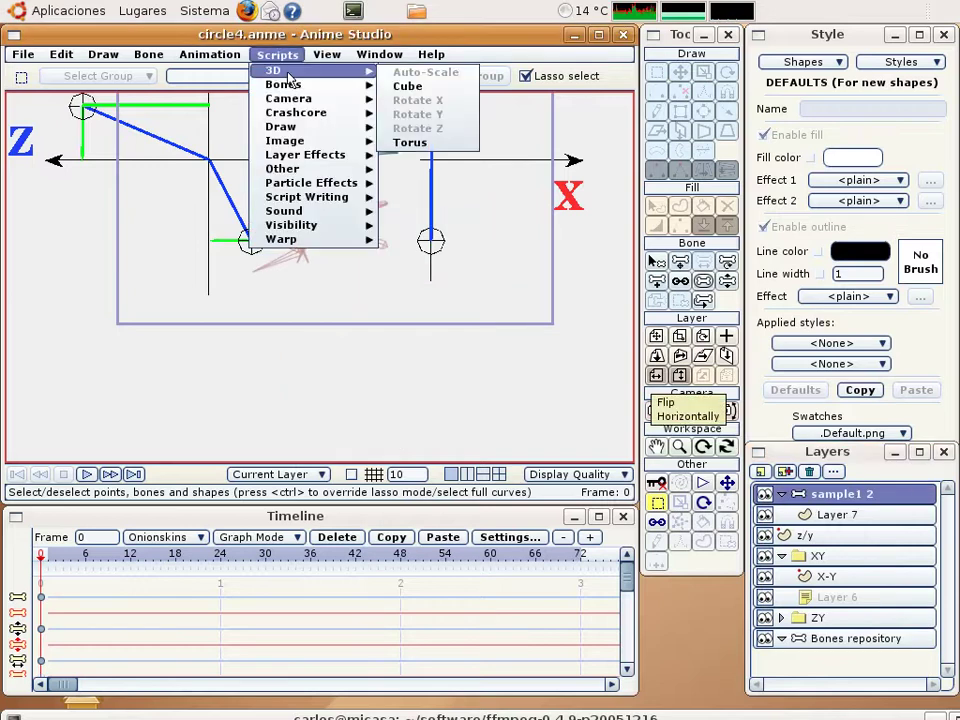
mouse_move(316, 88)
click(428, 100)
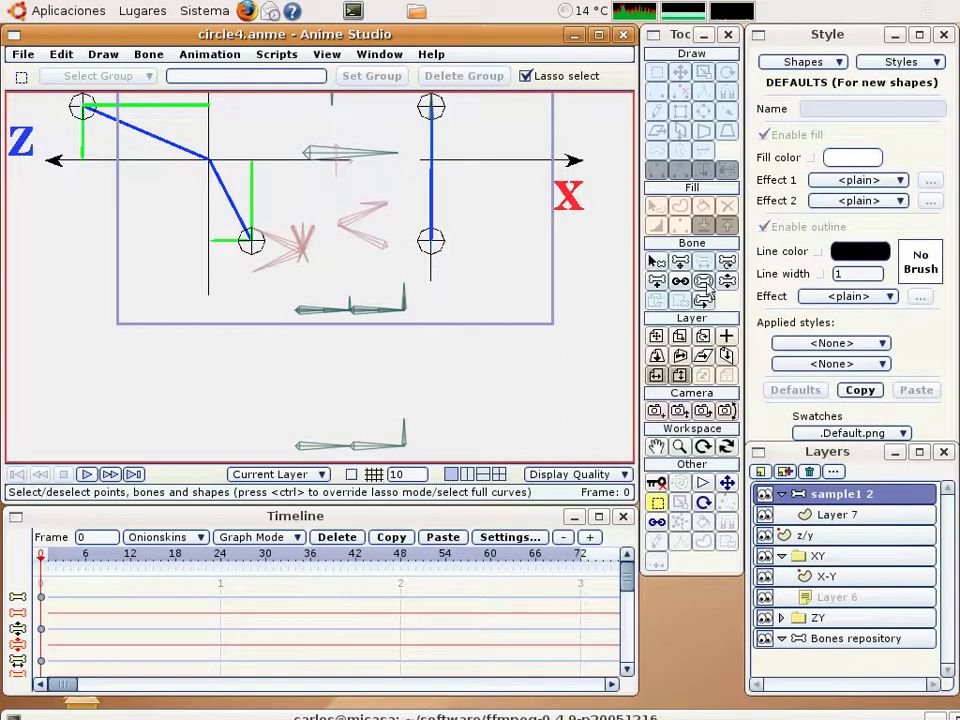
Select all the pasted bones and set their bone strength to 0.
mouse_move(445, 315)
mouse_down()
mouse_move(391, 276)
mouse_move(312, 285)
mouse_move(264, 331)
mouse_move(277, 461)
mouse_move(421, 519)
mouse_move(470, 325)
mouse_up()
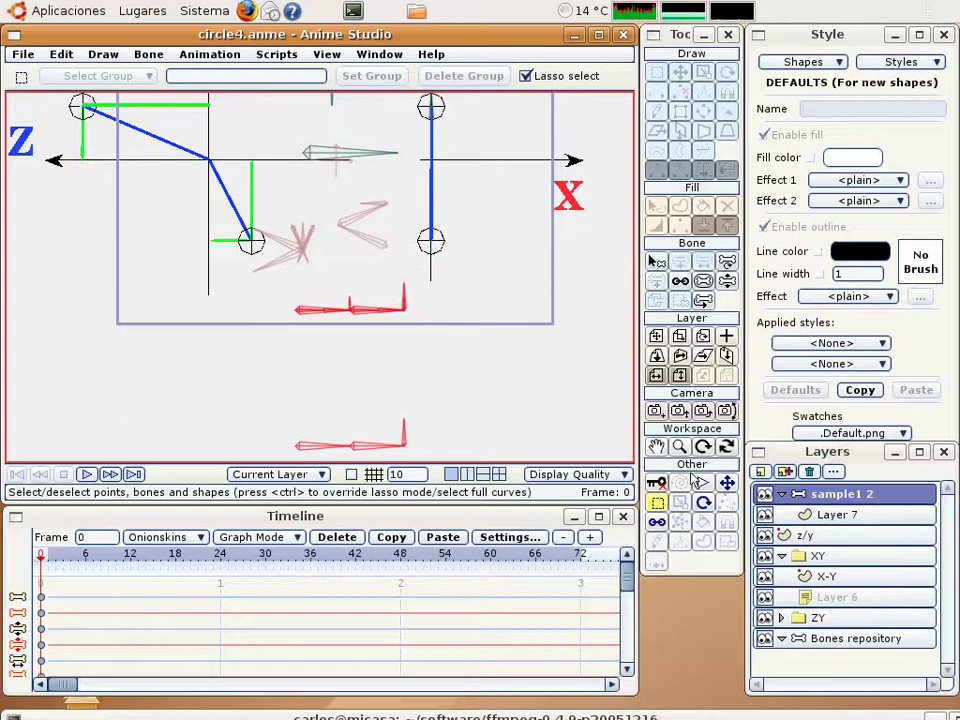
key(s)
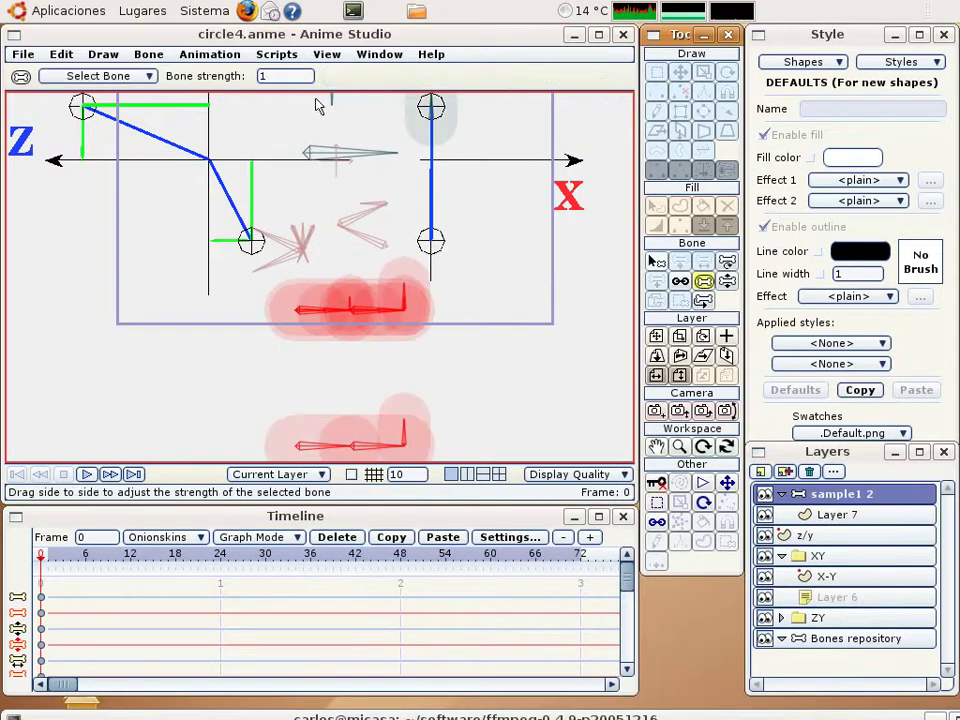
drag(292, 76, 144, 73)
text(0)
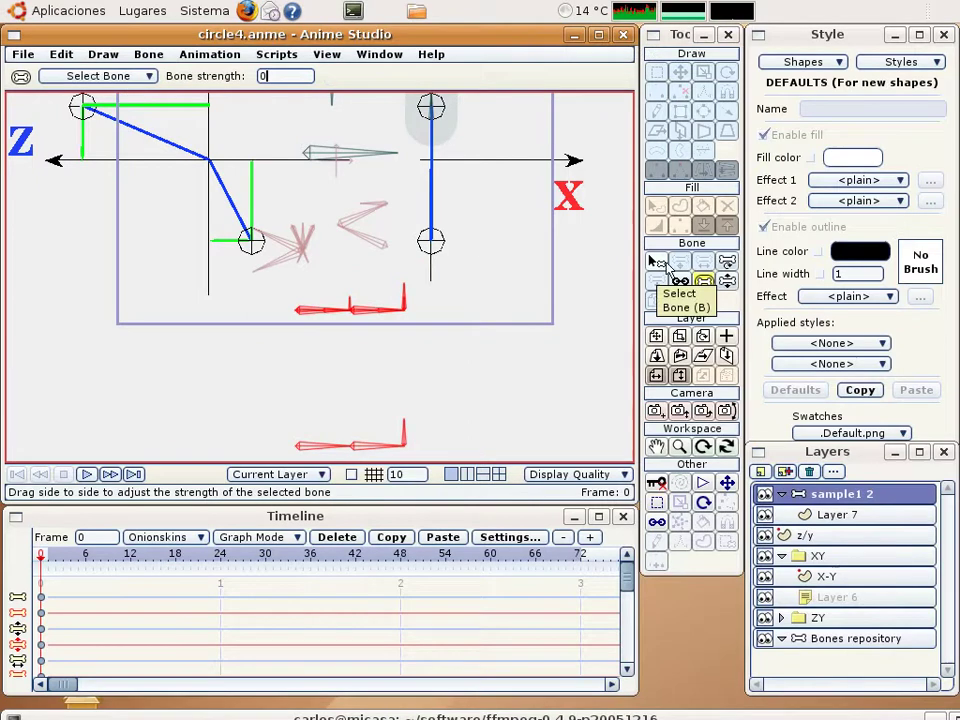
Move the lower three-bone chain to about X -0.97, Y -0.92 beside the side view, and rotate its root bone to 90 degrees.
click(652, 261)
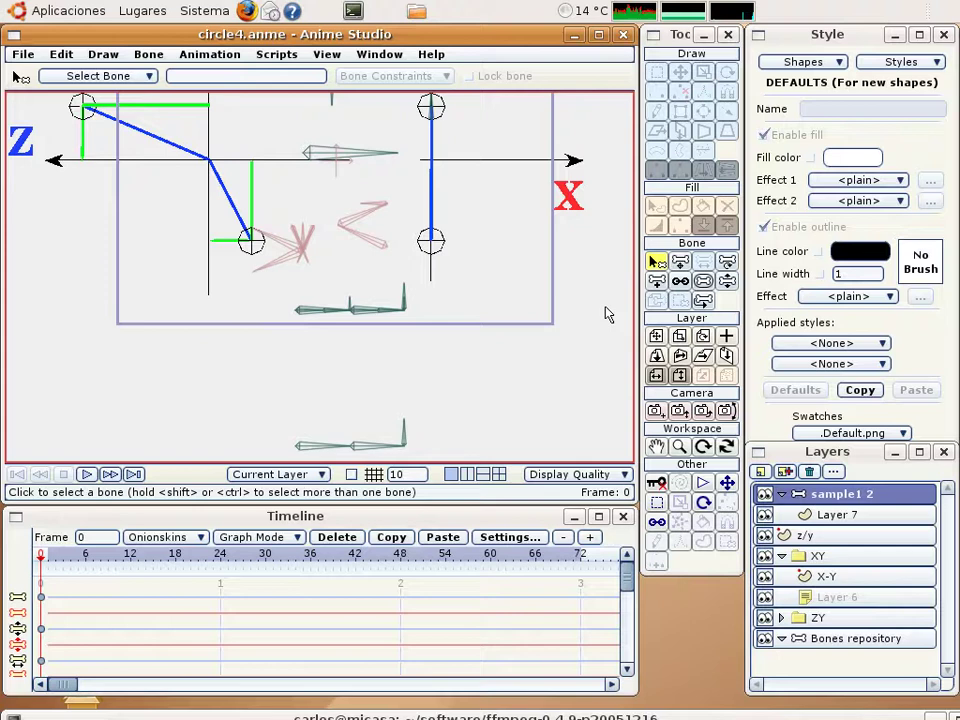
click(680, 261)
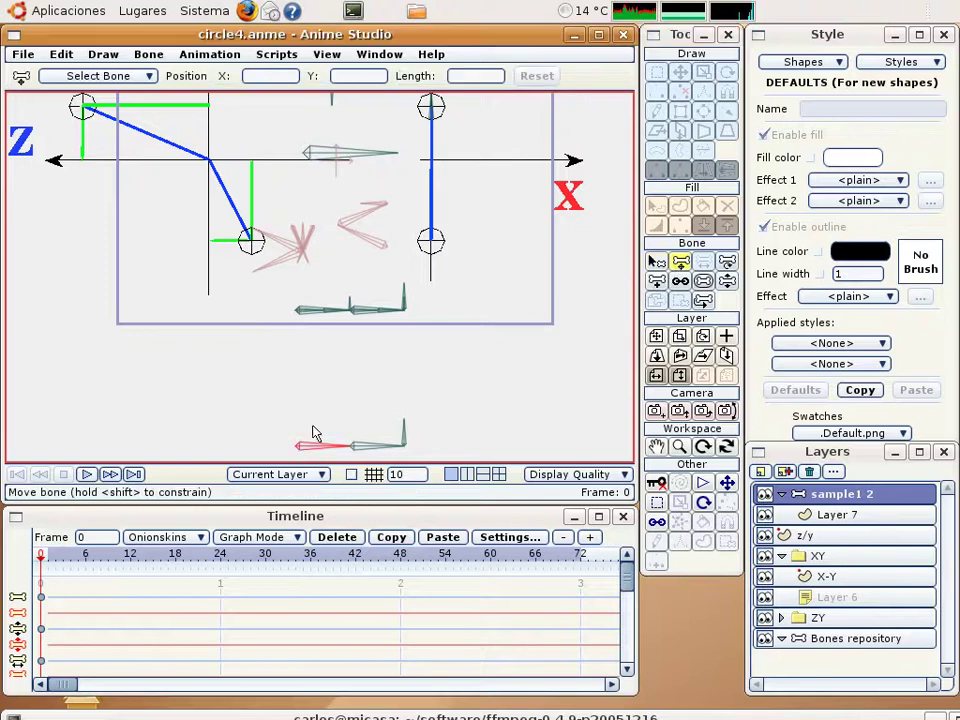
drag(312, 437, 182, 311)
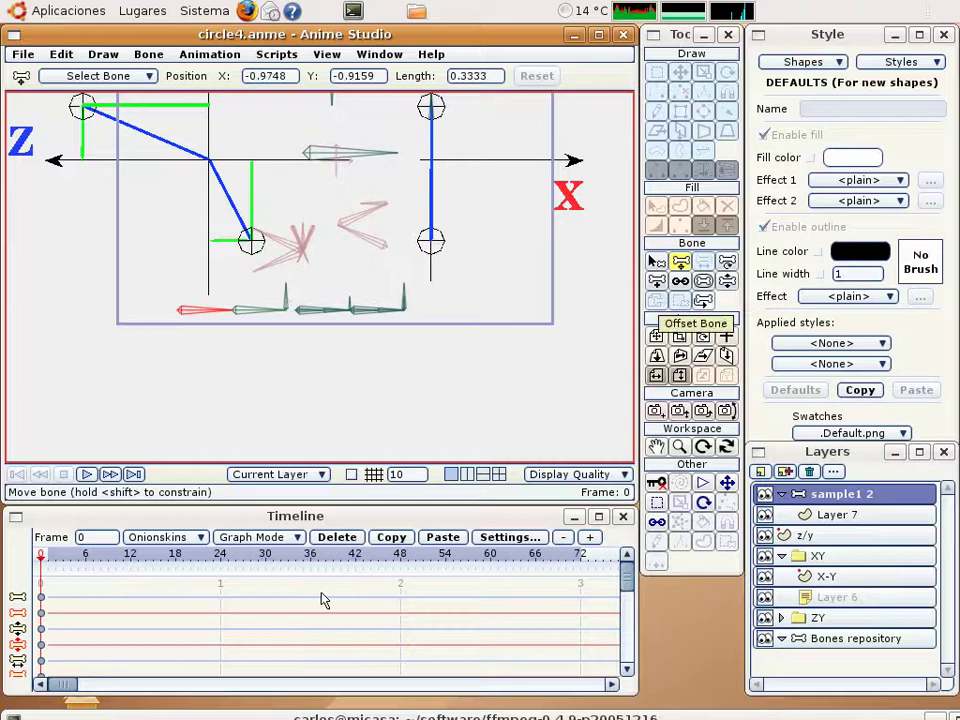
click(727, 263)
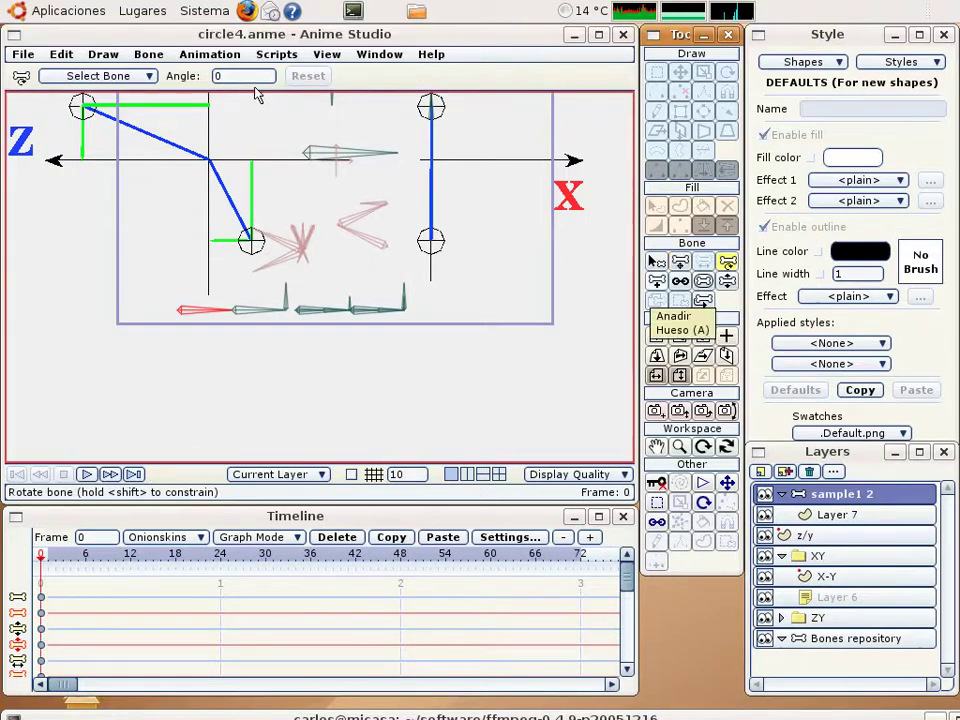
scroll(262, 79, up, 1)
scroll(262, 79, up, 15)
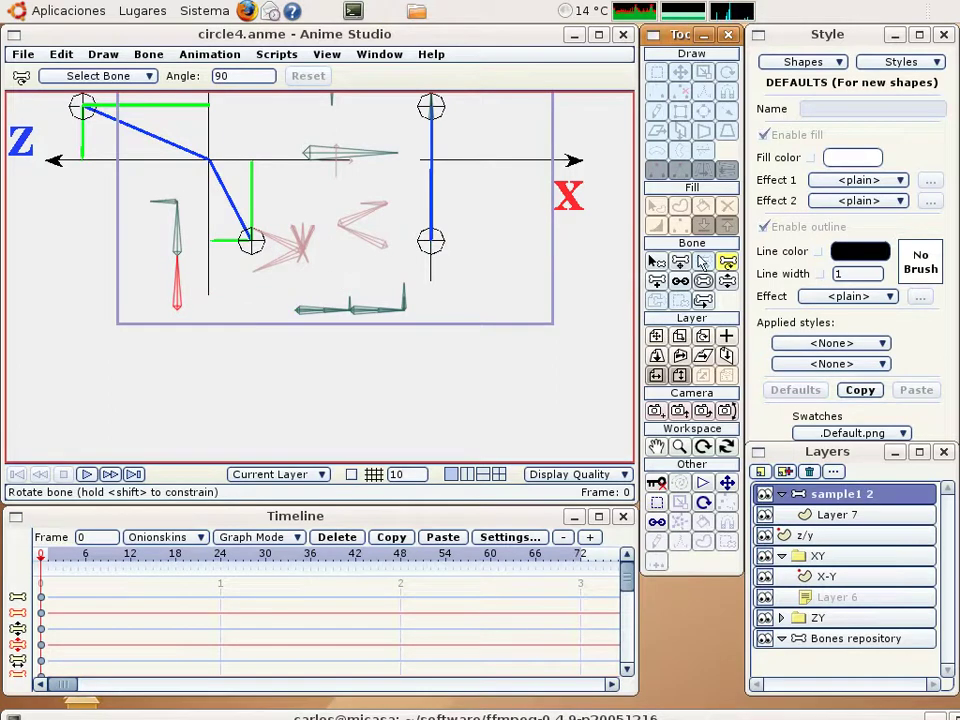
Select the upright three-bone chain and the three large bones of the horizontal chain, and set their angle control bone to master X.
click(656, 261)
scroll(262, 240, up, 3)
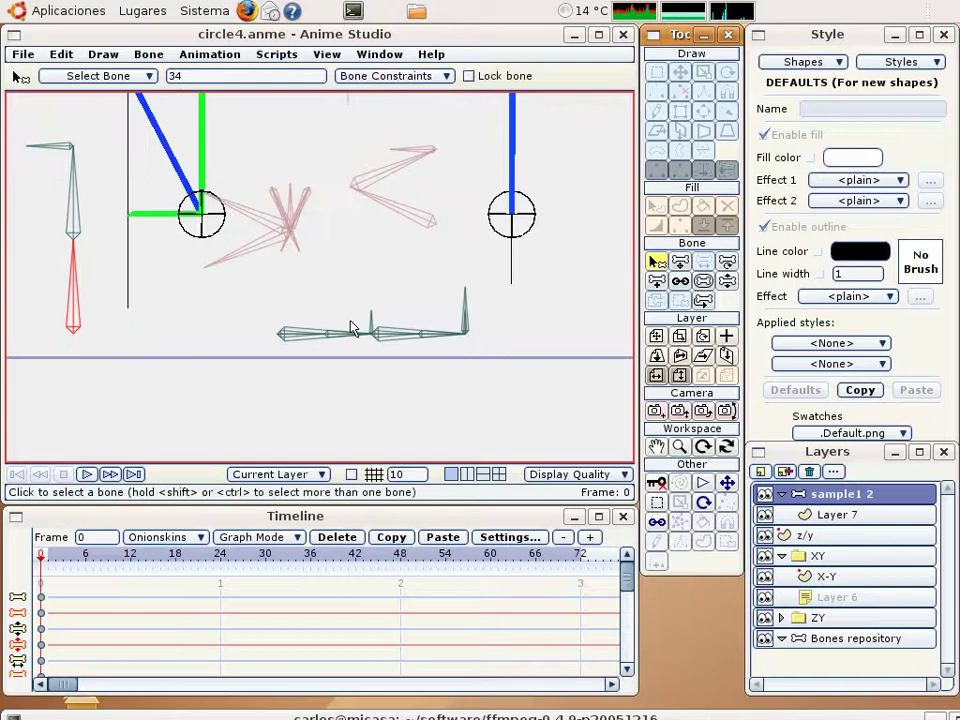
click(656, 503)
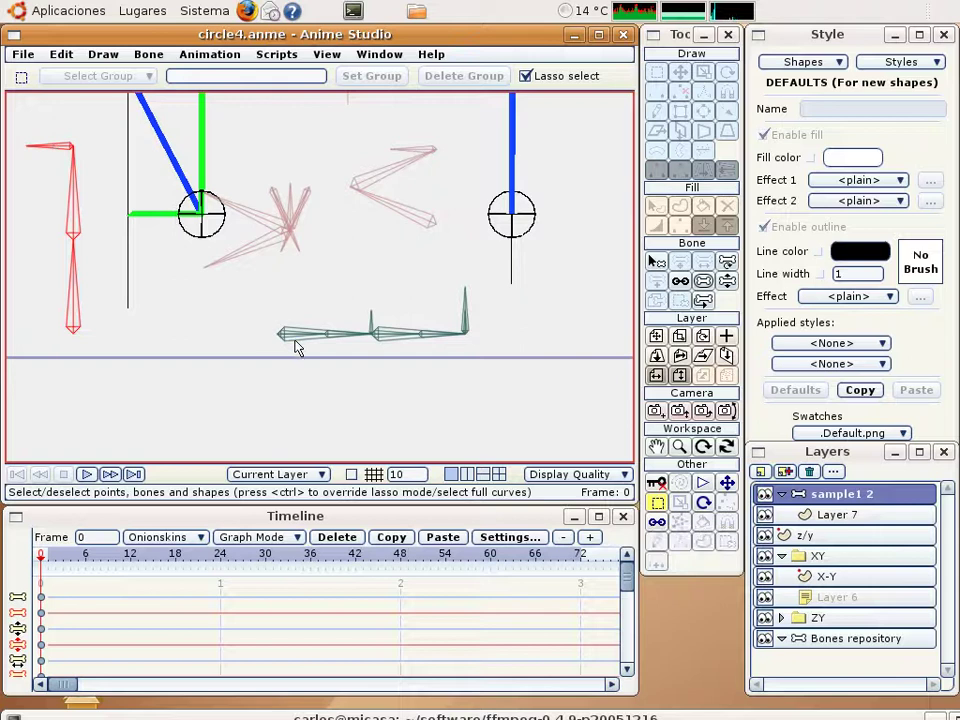
scroll(358, 342, up, 3)
drag(358, 342, 288, 265)
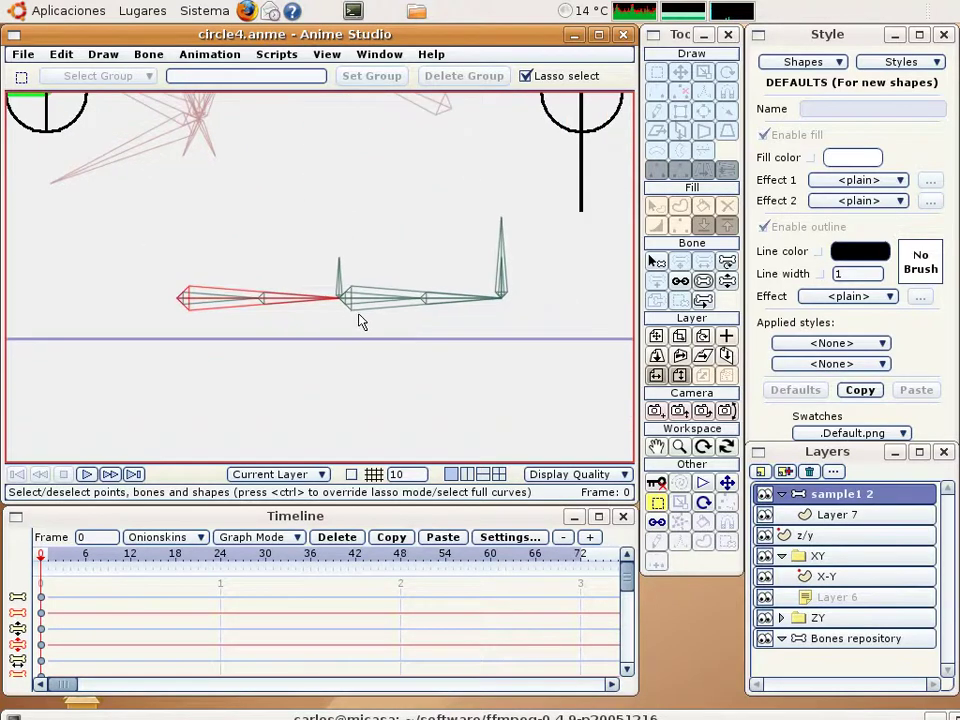
click(502, 243)
key(b)
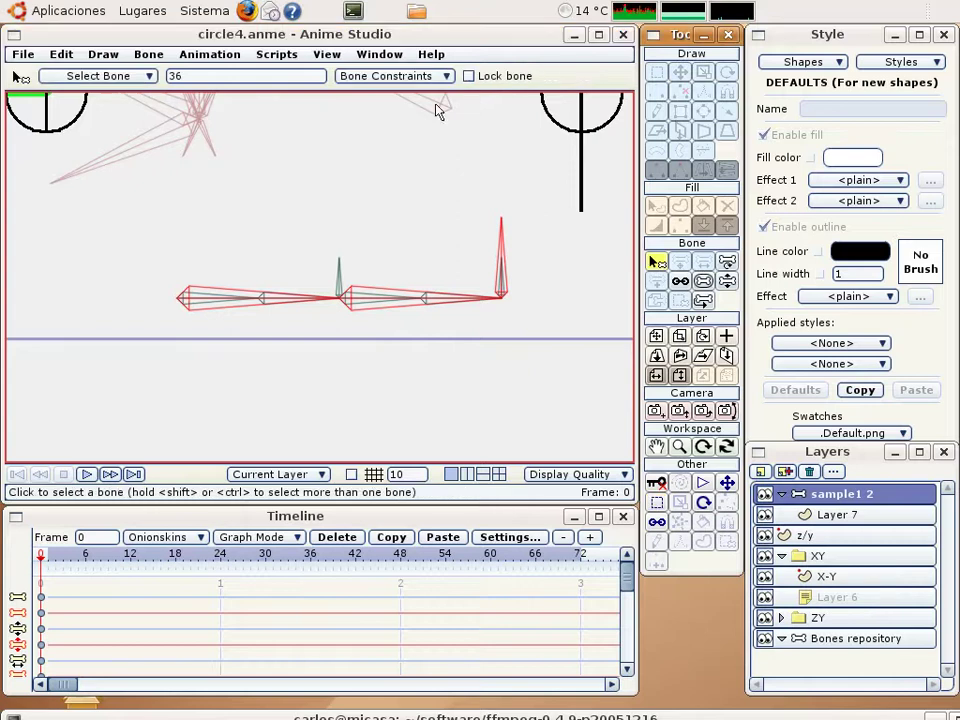
scroll(418, 236, down, 2)
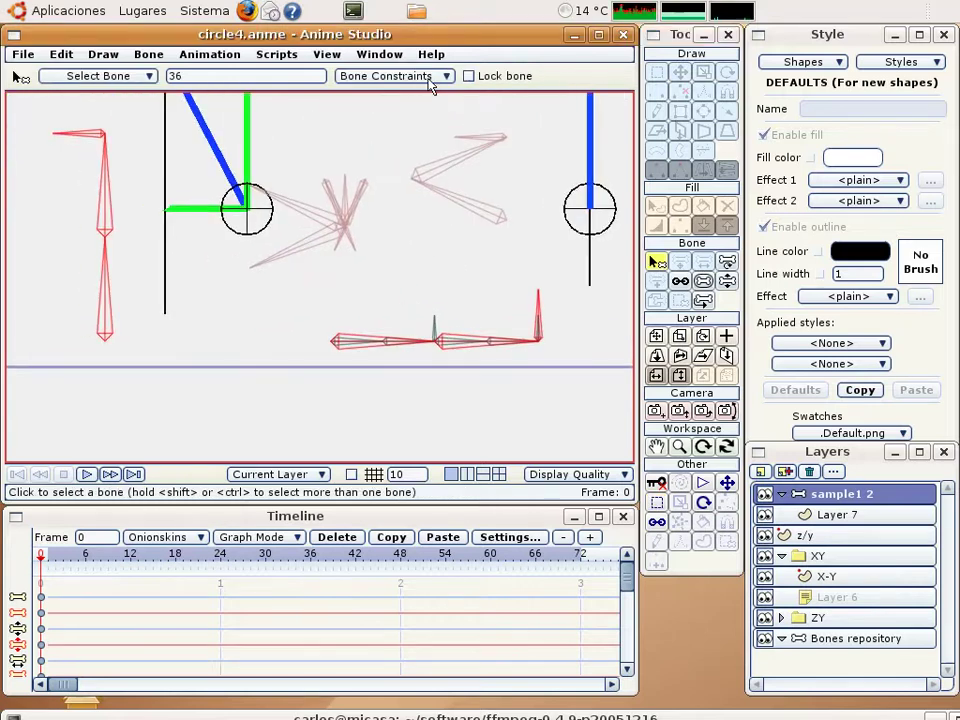
click(432, 78)
click(405, 158)
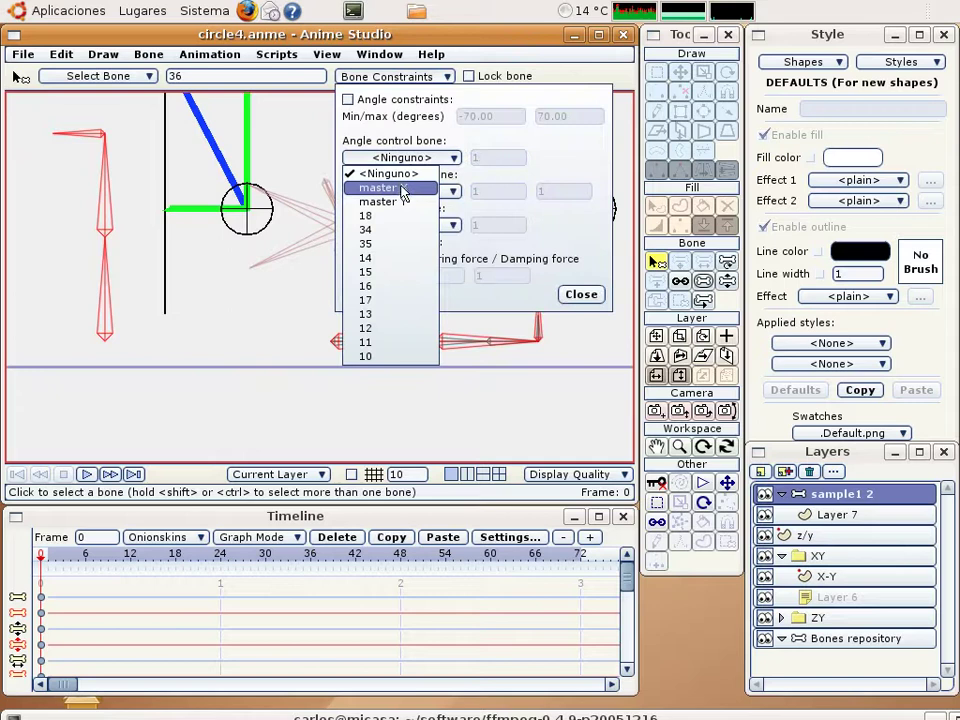
click(403, 190)
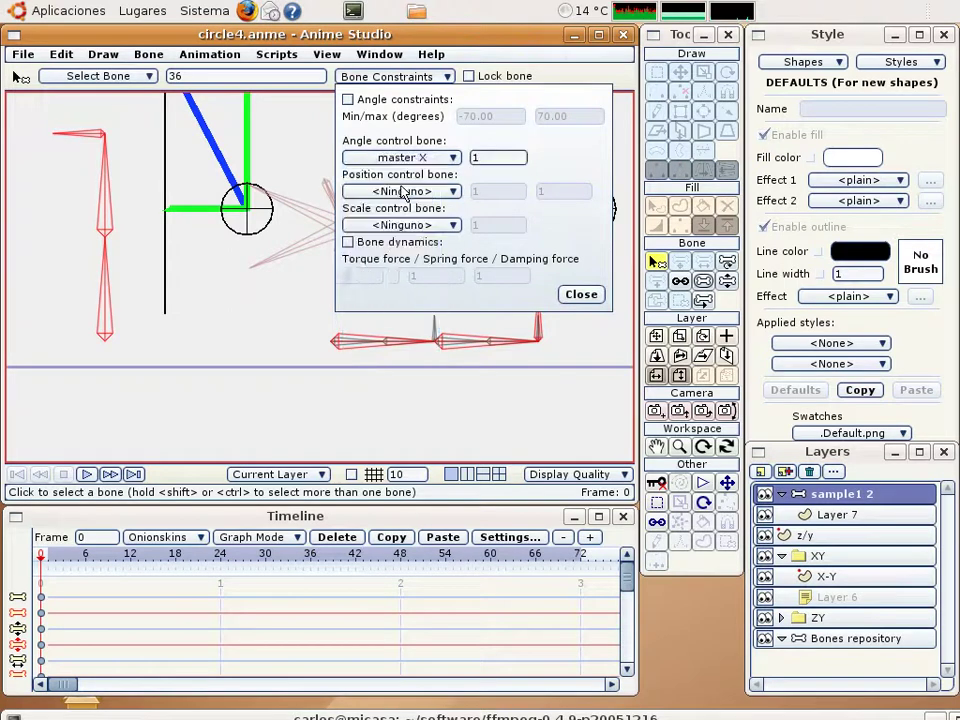
Set the angle control factor to -1 for the second bone of the upright chain and the second large bone of the horizontal chain.
click(112, 226)
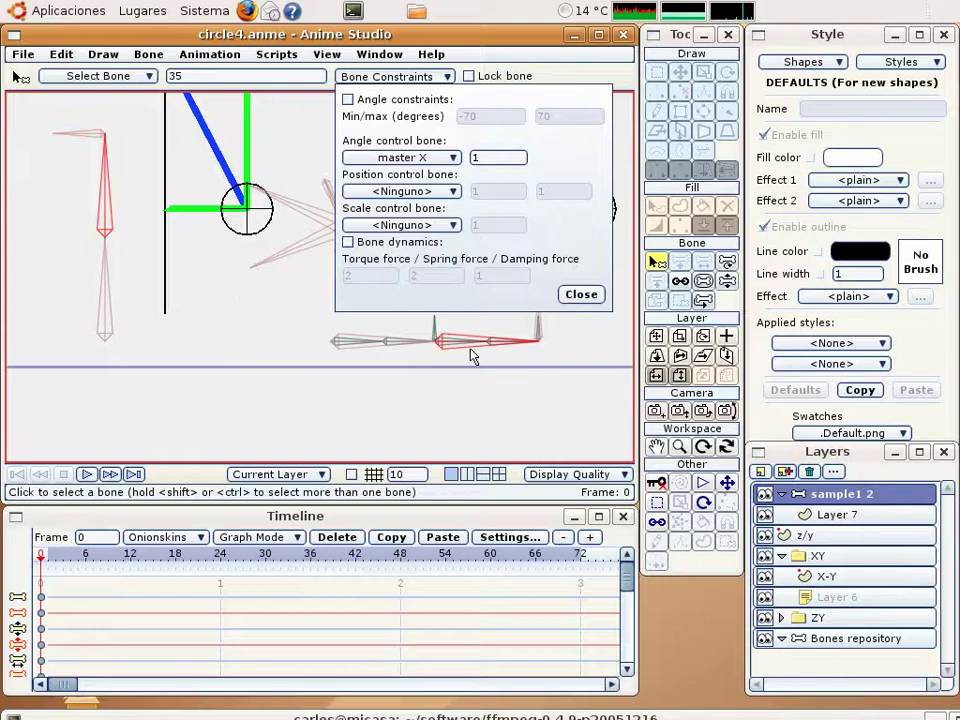
double_click(490, 160)
text(-1)
drag(419, 155, 386, 153)
click(590, 299)
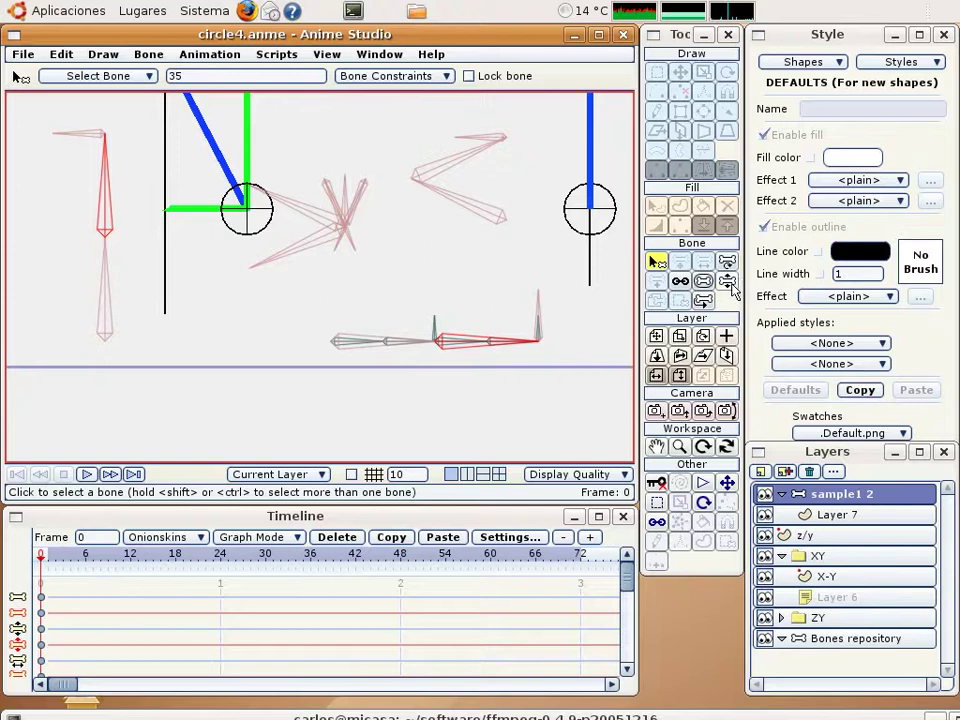
Test the angle control by swinging the master X bone slightly downward with the Manipulate Bones tool.
click(728, 282)
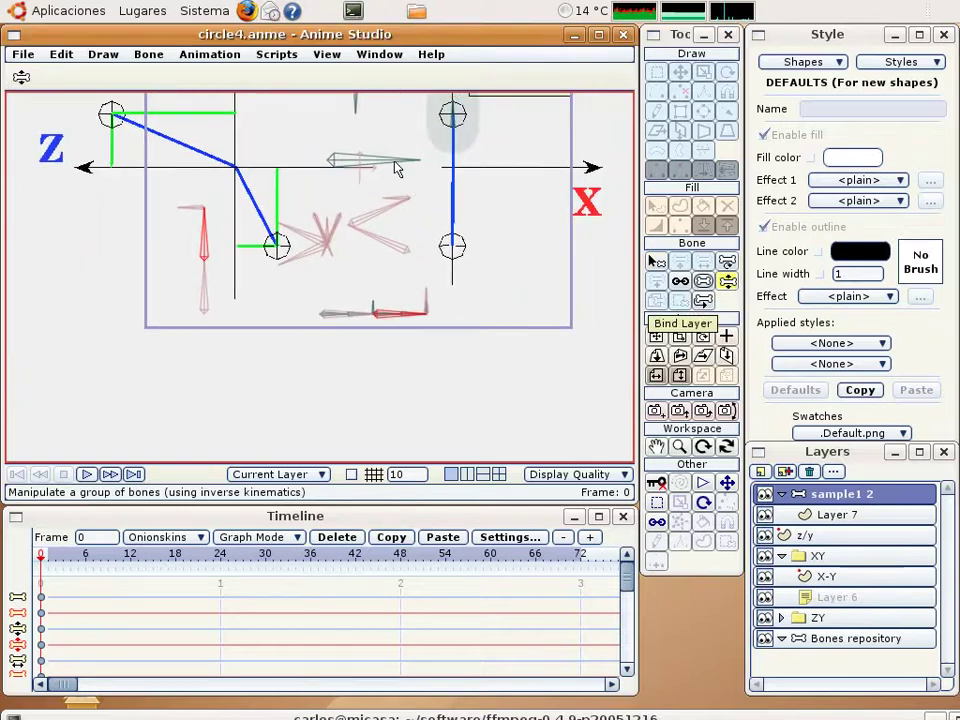
drag(395, 160, 445, 190)
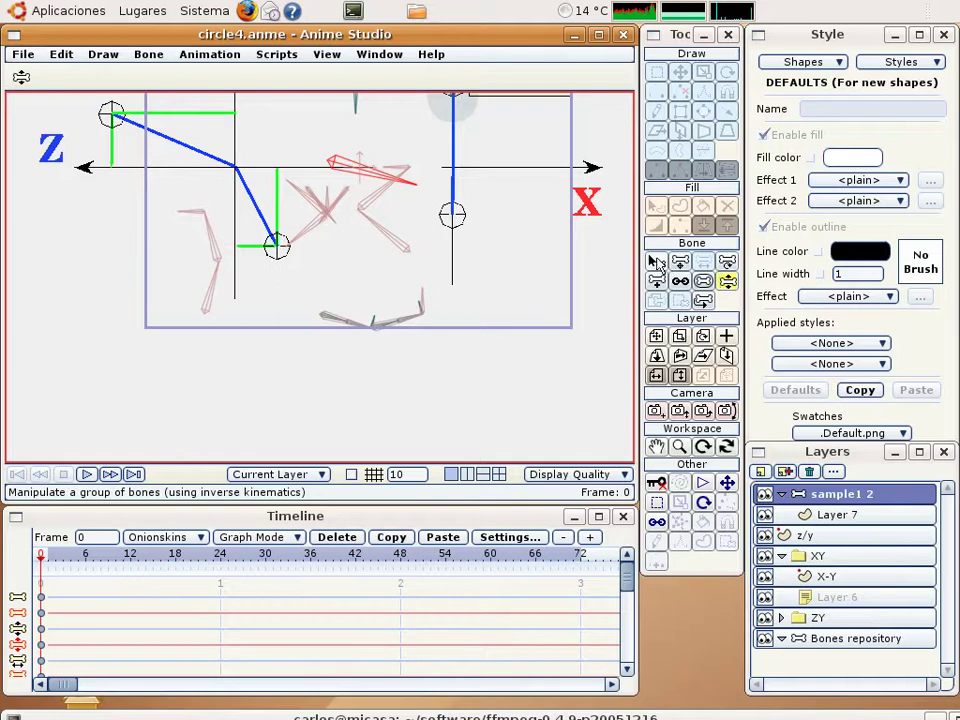
click(657, 262)
Select the six small bones of the horizontal chain, including its two upright ones, and set their angle control bone to master Y.
scroll(501, 338, up, 4)
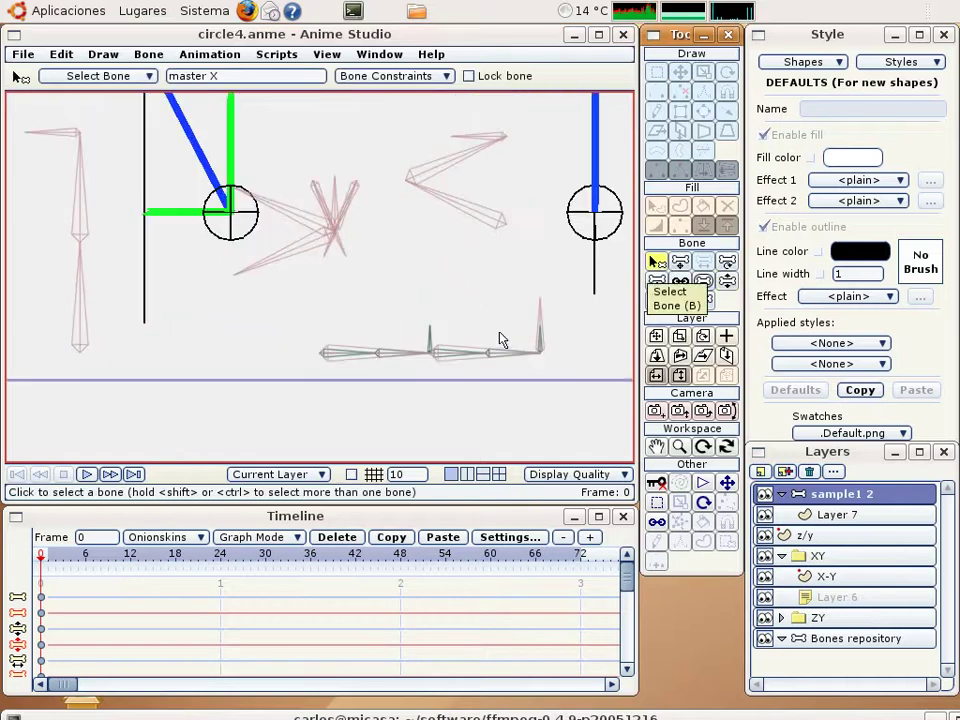
drag(472, 327, 409, 280)
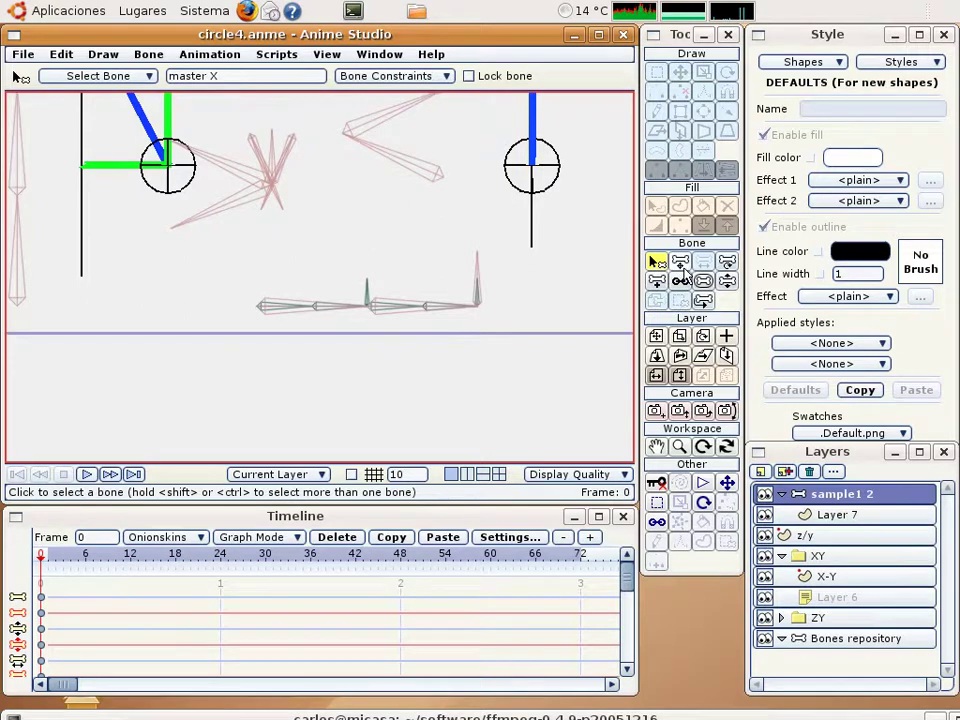
click(656, 504)
scroll(345, 331, up, 3)
drag(340, 319, 296, 314)
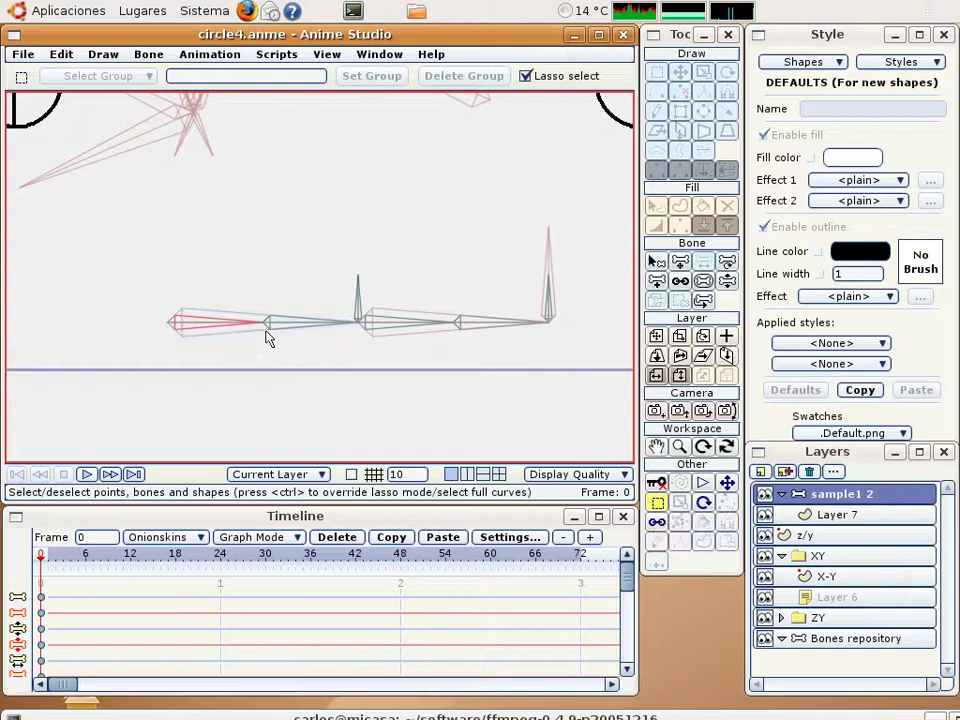
scroll(315, 339, up, 5)
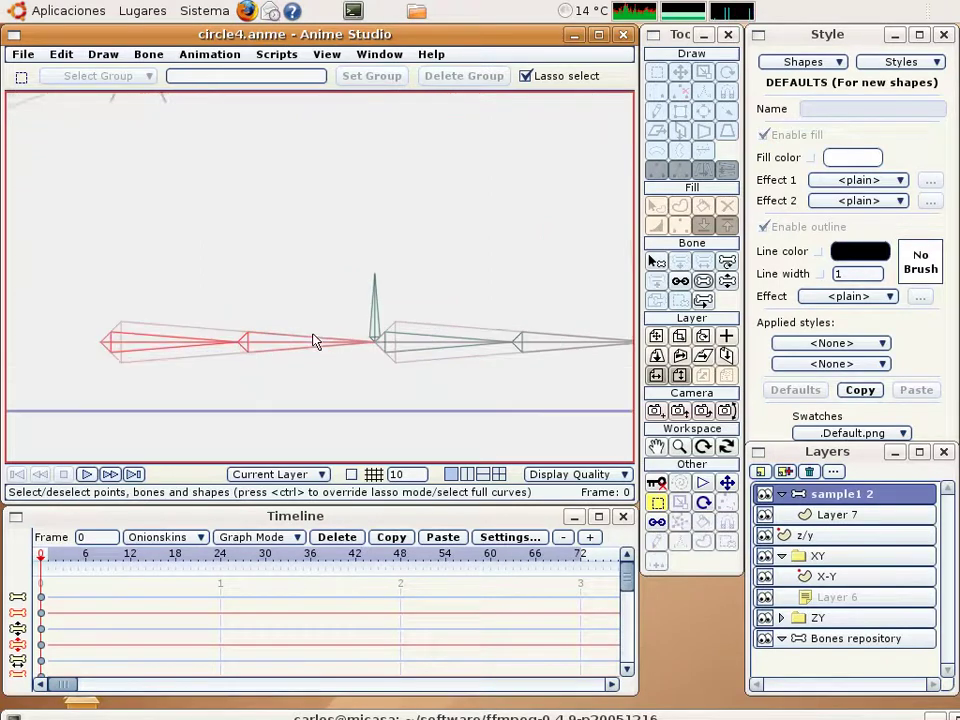
shift+click(366, 287)
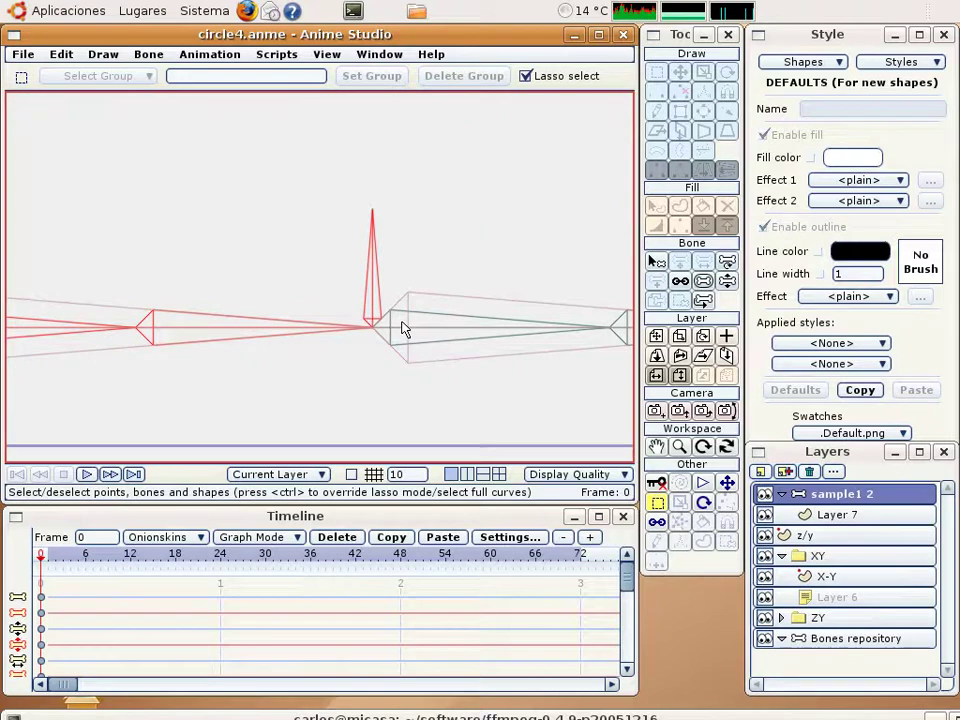
drag(511, 335, 145, 316)
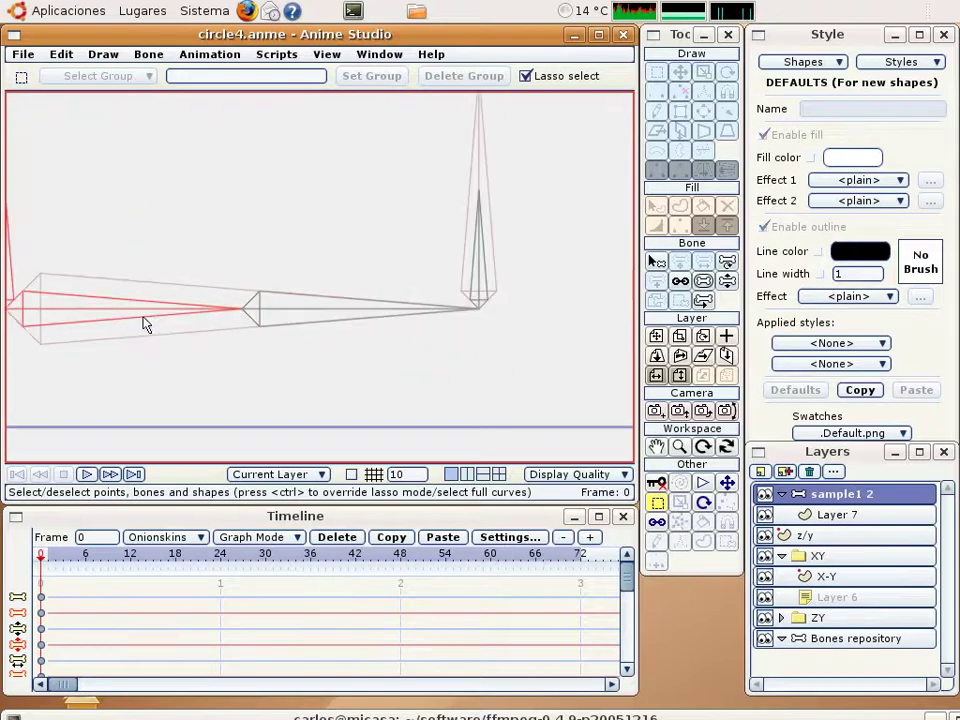
click(255, 322)
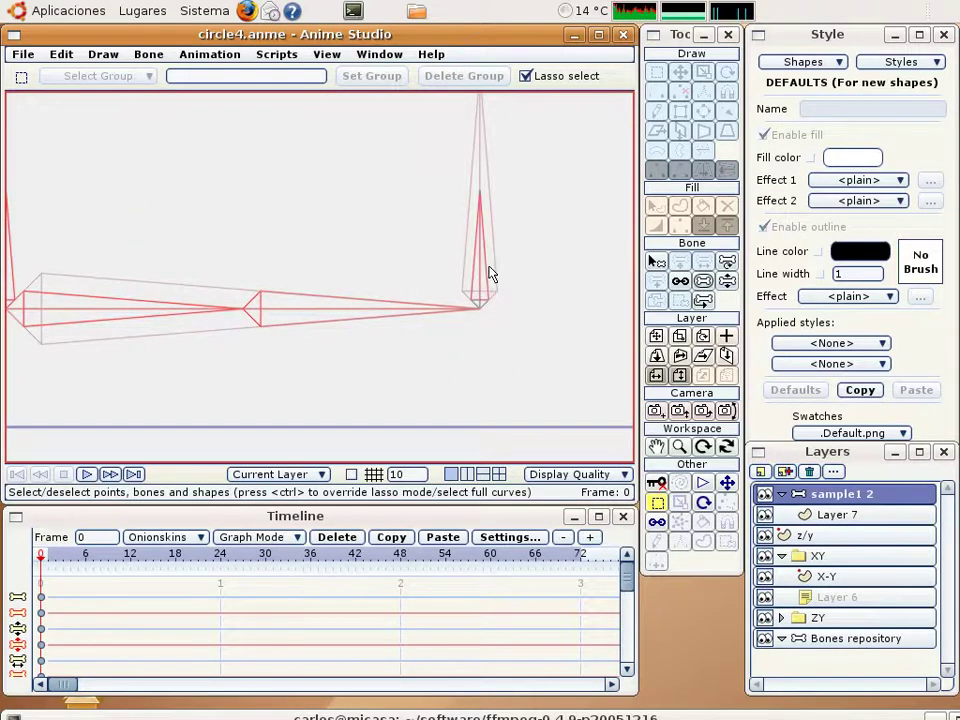
scroll(470, 260, down, 5)
drag(498, 309, 551, 340)
click(660, 263)
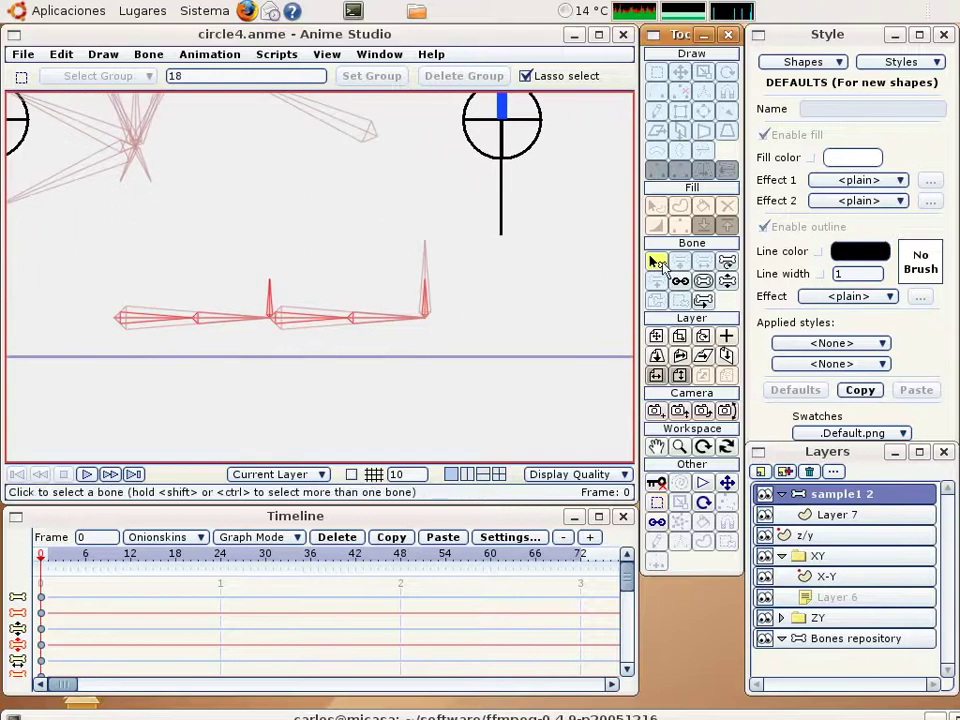
click(386, 76)
scroll(296, 208, up, 3)
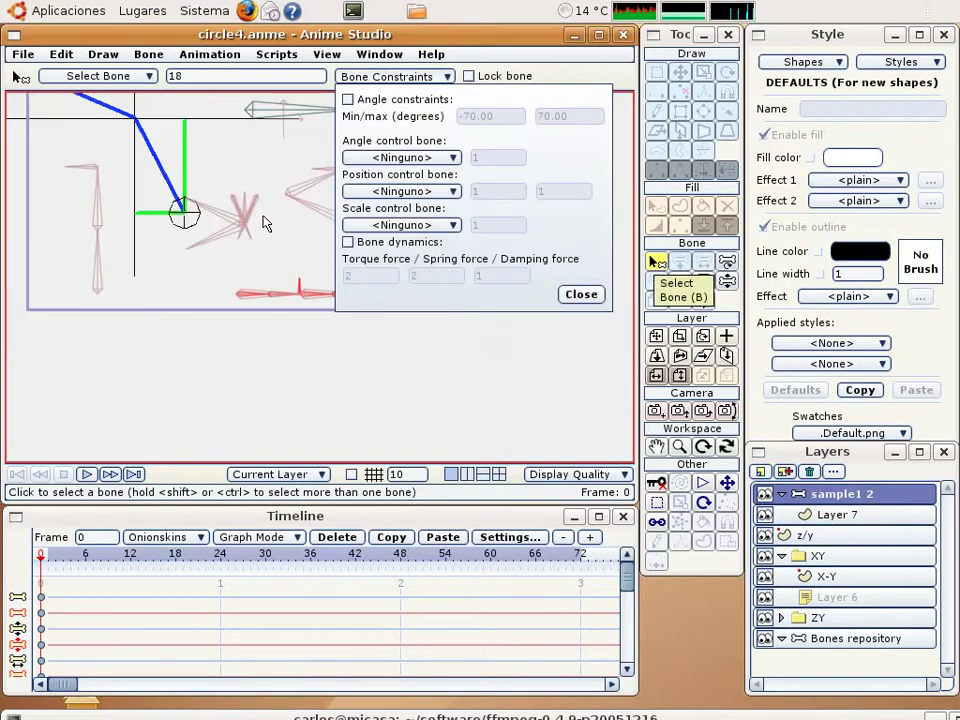
drag(250, 252, 234, 347)
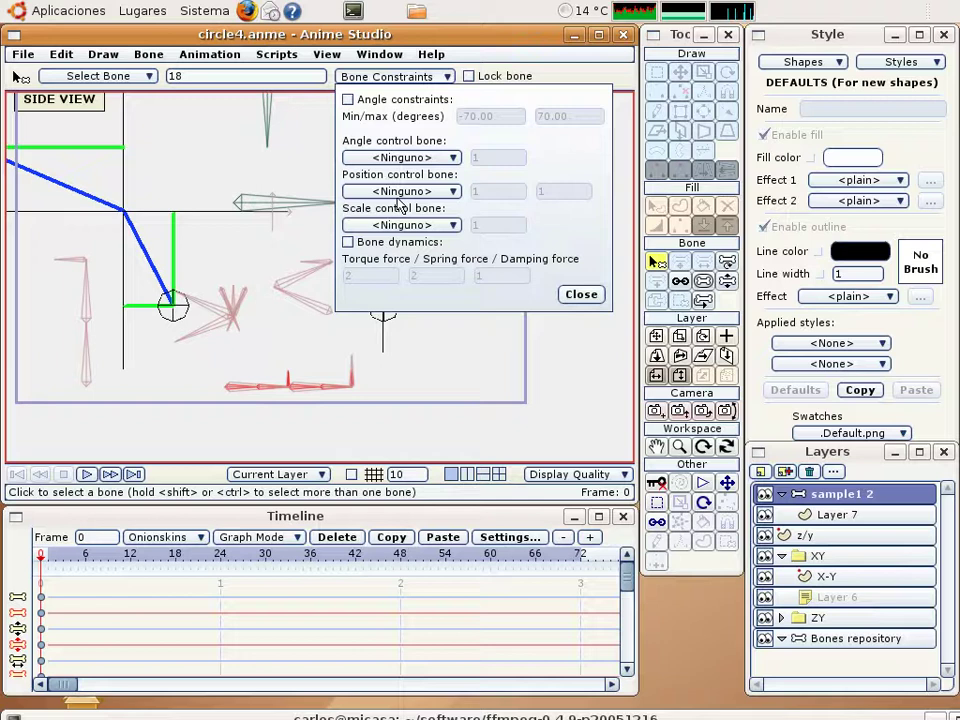
click(450, 158)
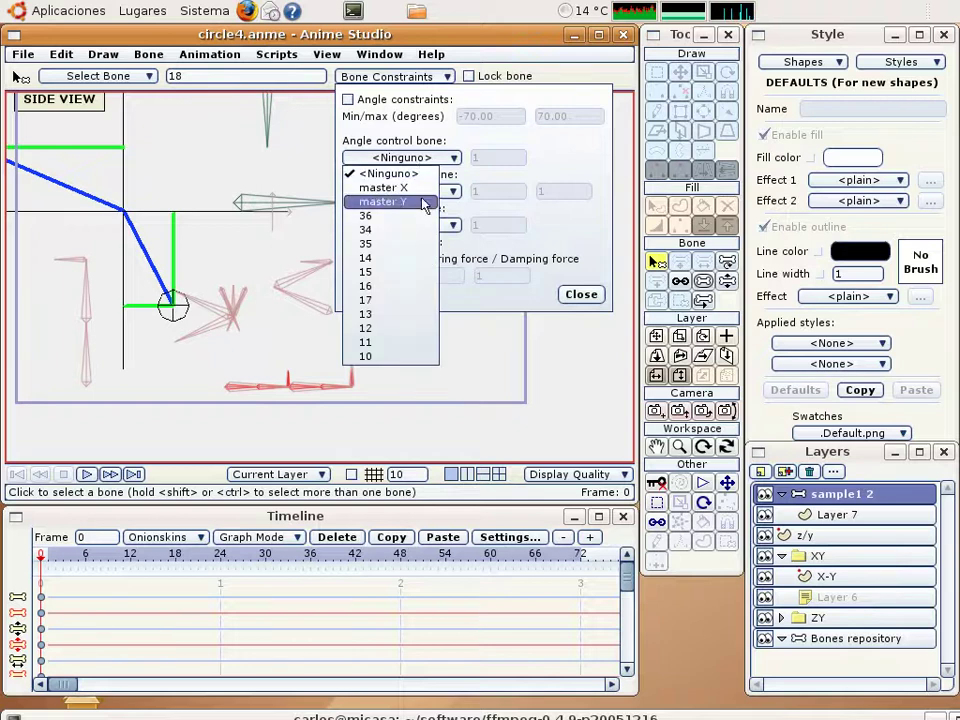
click(422, 203)
Set the angle control factor to -2 for the second small bone in each half of the horizontal chain.
scroll(288, 408, up, 3)
drag(288, 315, 288, 146)
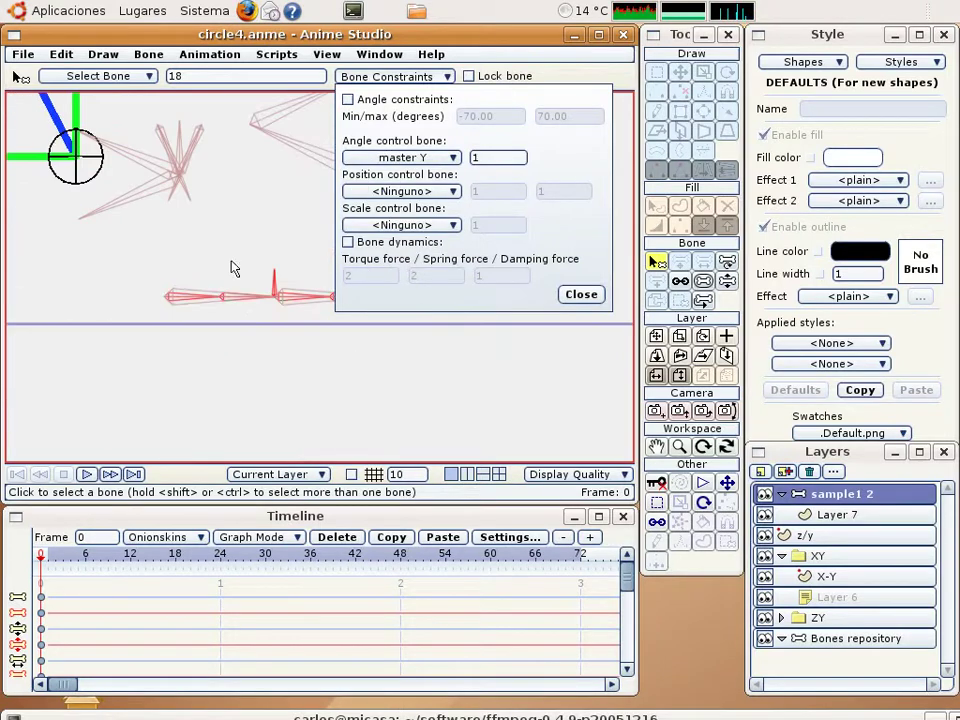
scroll(234, 303, up, 4)
drag(230, 307, 185, 368)
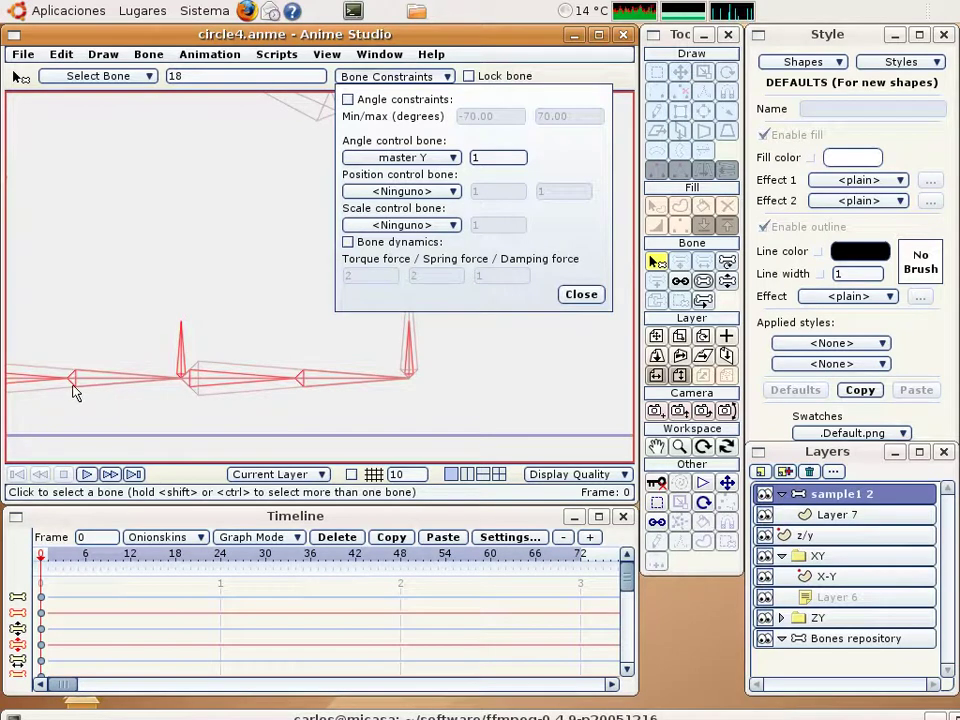
click(73, 386)
click(73, 386)
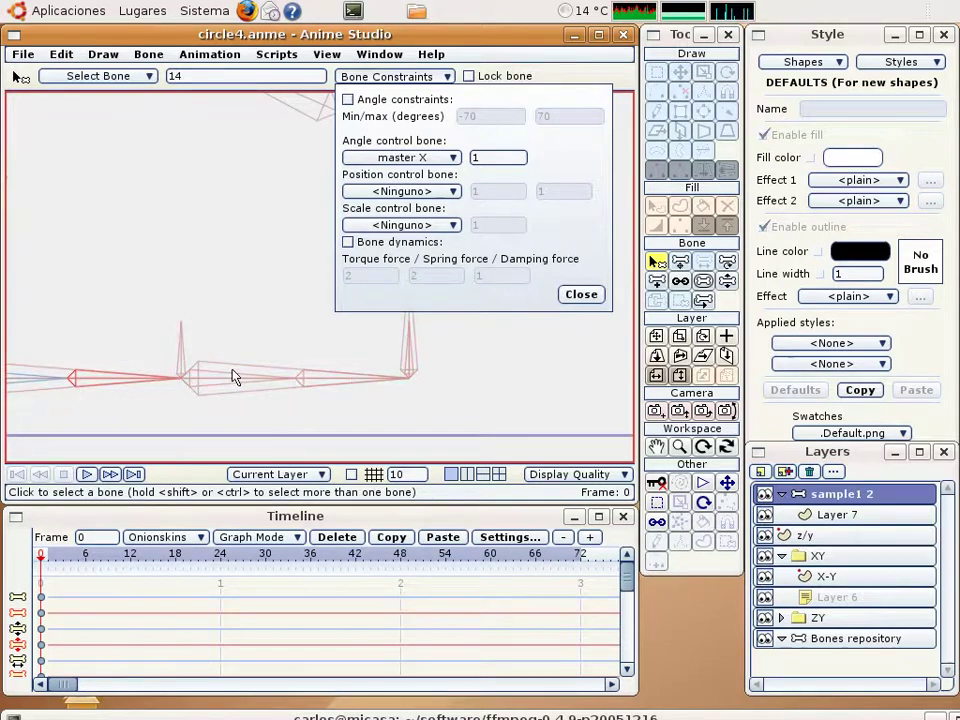
click(304, 390)
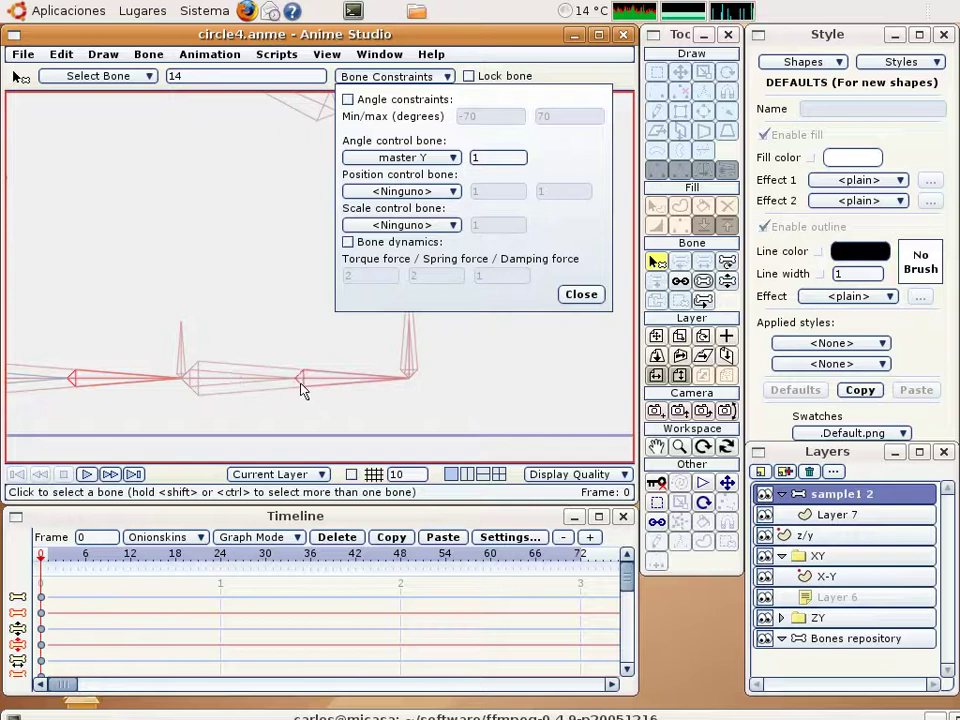
drag(486, 159, 385, 158)
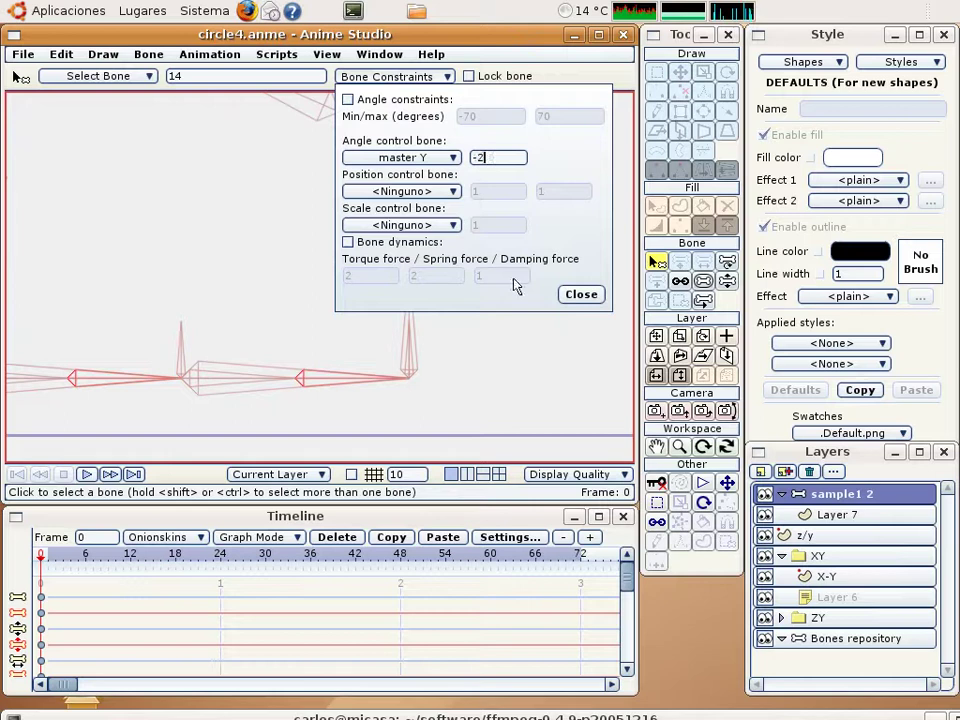
click(582, 295)
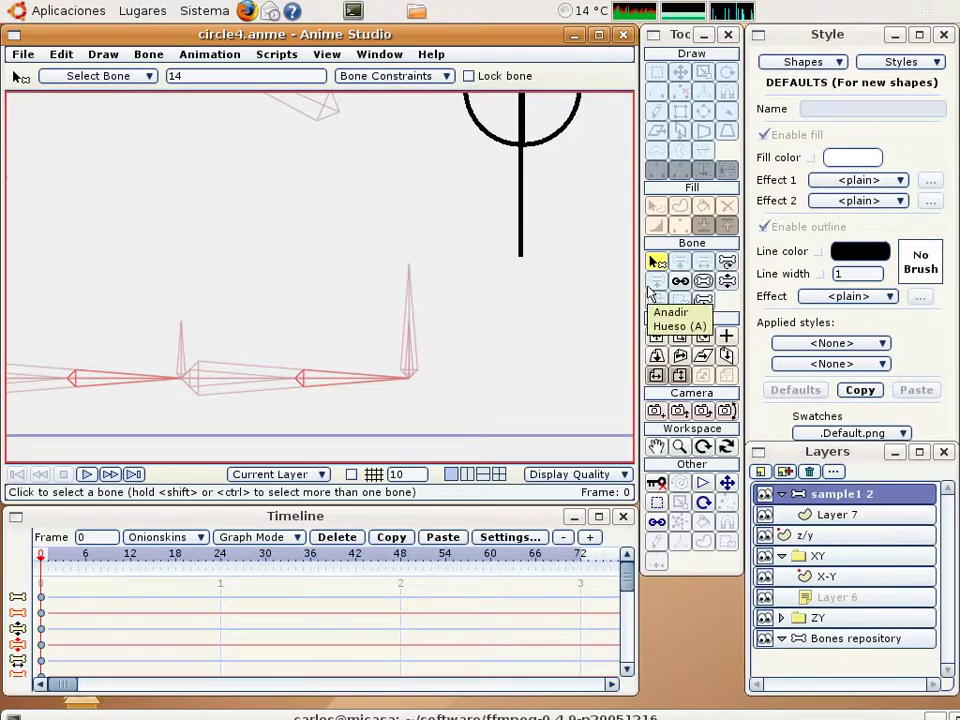
Test the angle control by swinging the master Y bone sideways with the Manipulate Bones tool.
click(727, 281)
scroll(296, 246, down, 6)
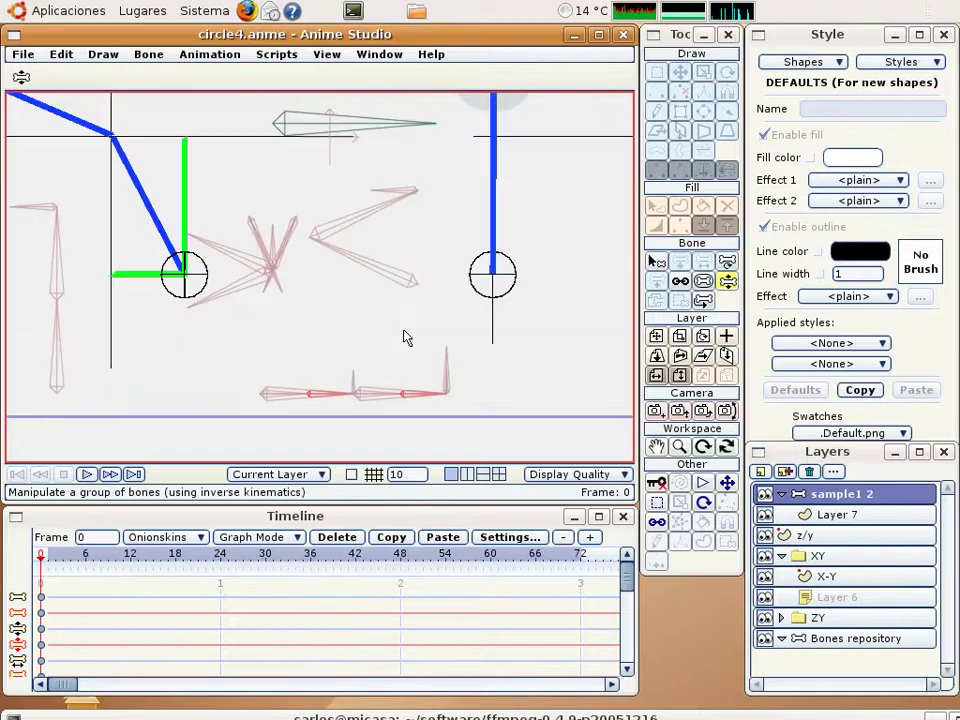
drag(323, 187, 395, 199)
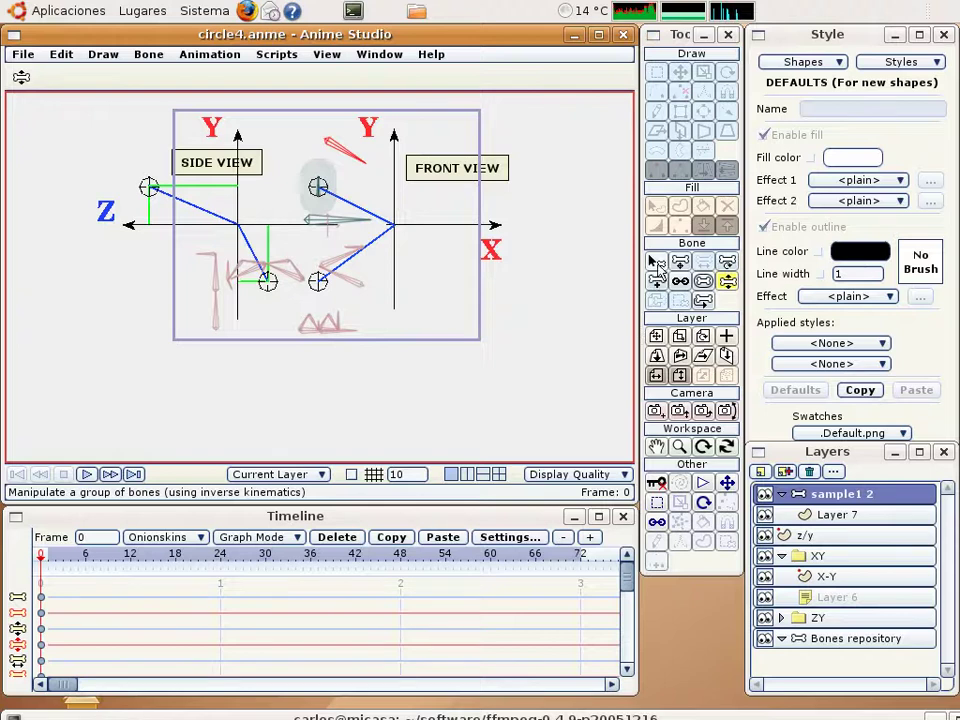
Clear the bone selection, go to frame 1 and rotate the master X bone to an angle of -90 degrees.
click(656, 262)
click(483, 363)
scroll(483, 363, up, 6)
scroll(484, 364, up, 1)
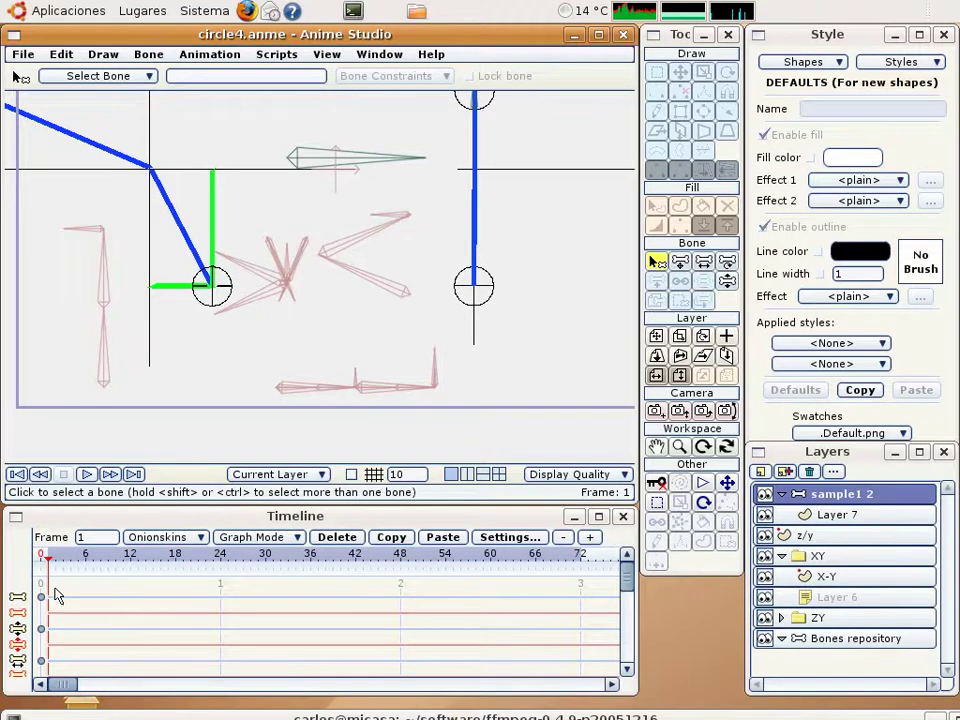
scroll(345, 204, down, 2)
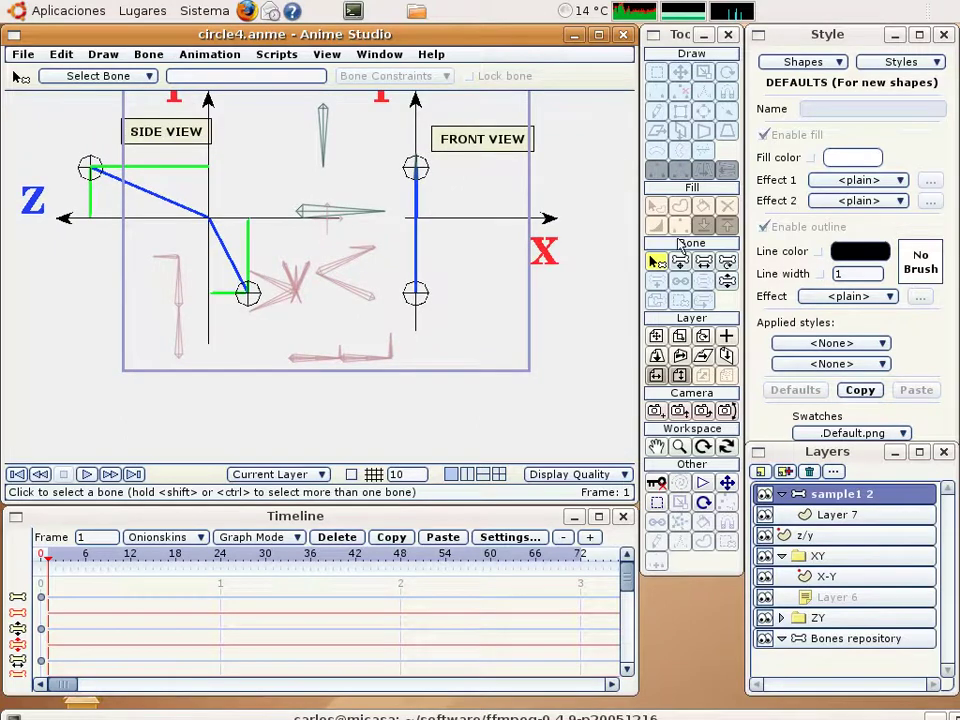
key(r)
click(353, 221)
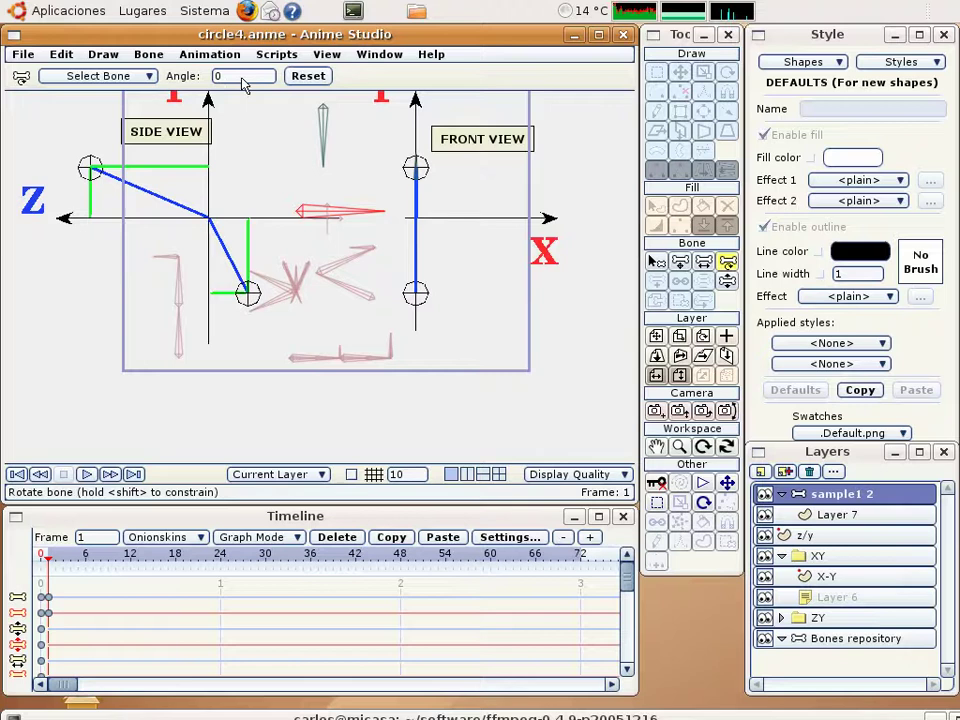
scroll(242, 85, down, 2)
scroll(242, 85, up, 2)
scroll(242, 85, down, 6)
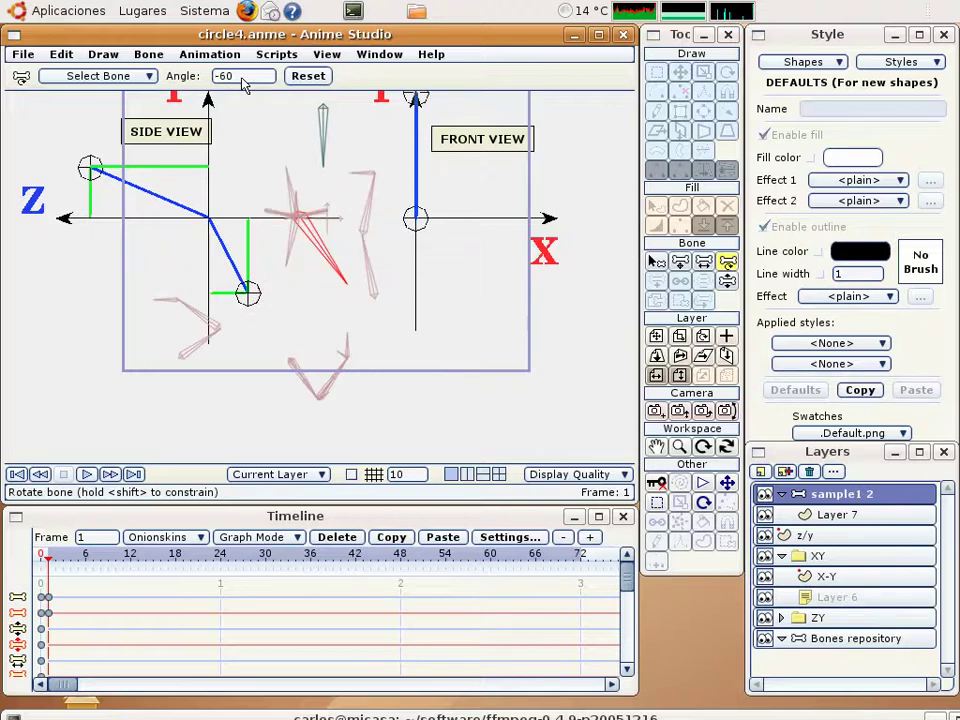
scroll(242, 82, down, 3)
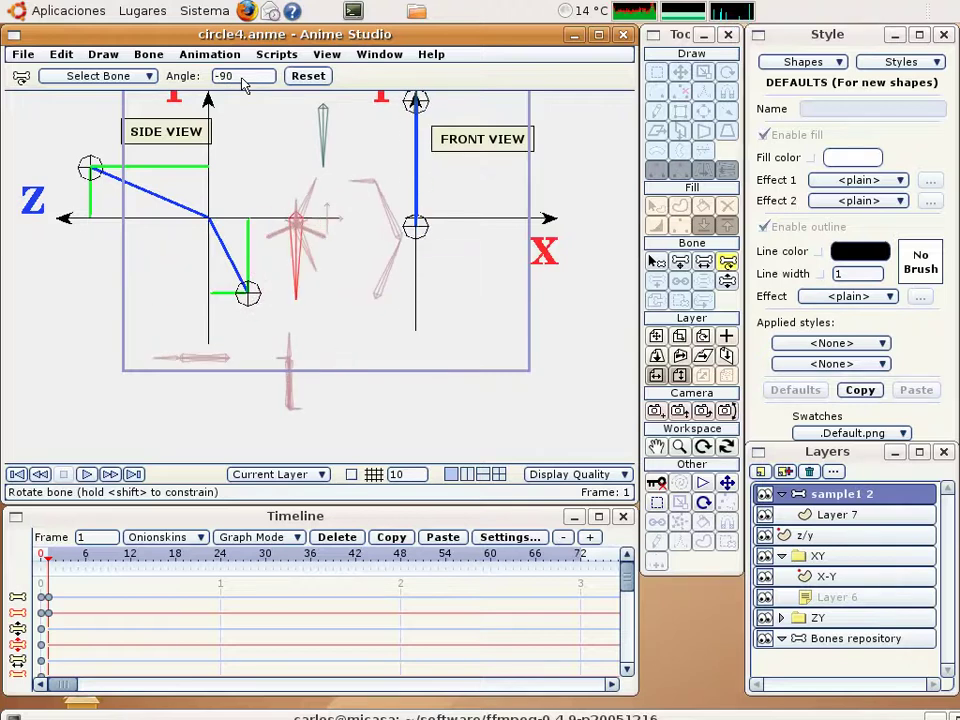
Copy the selected-bone angle keyframe of the three-bone chain below the side view from frame 1 to frame 0, and delete the frame 1 keyframes.
click(655, 261)
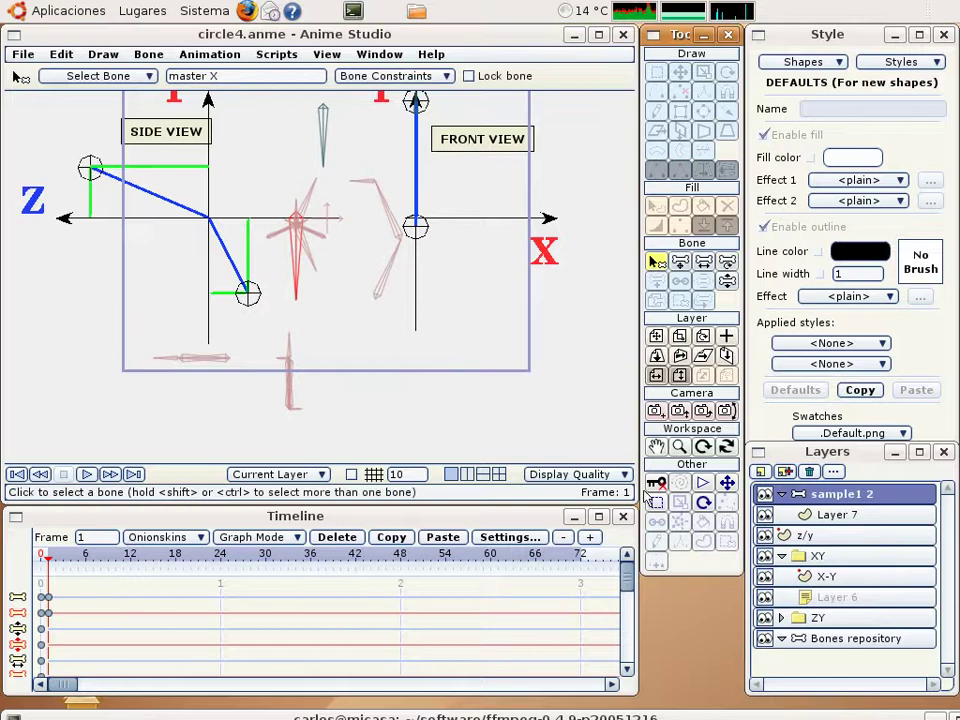
click(656, 502)
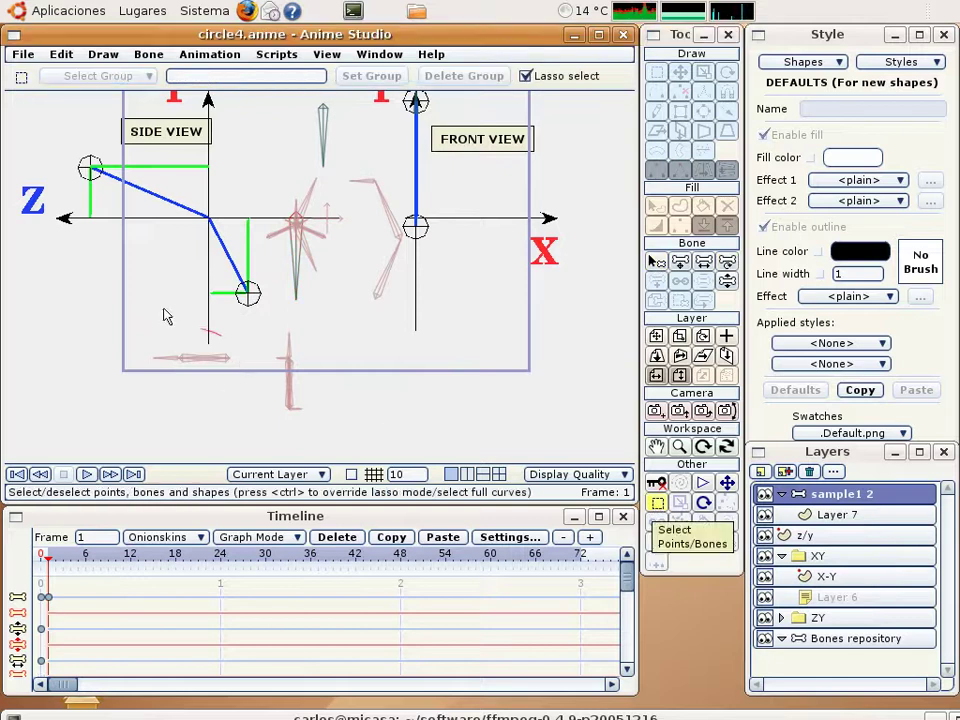
mouse_move(166, 316)
mouse_down()
mouse_move(201, 404)
mouse_move(236, 392)
mouse_up()
click(727, 262)
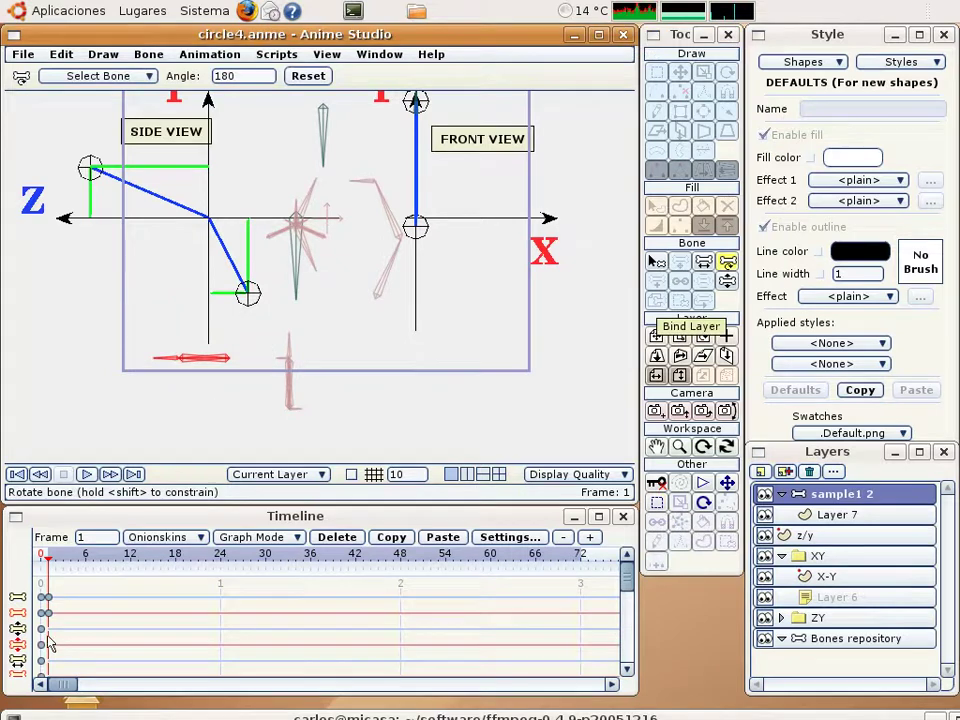
click(46, 615)
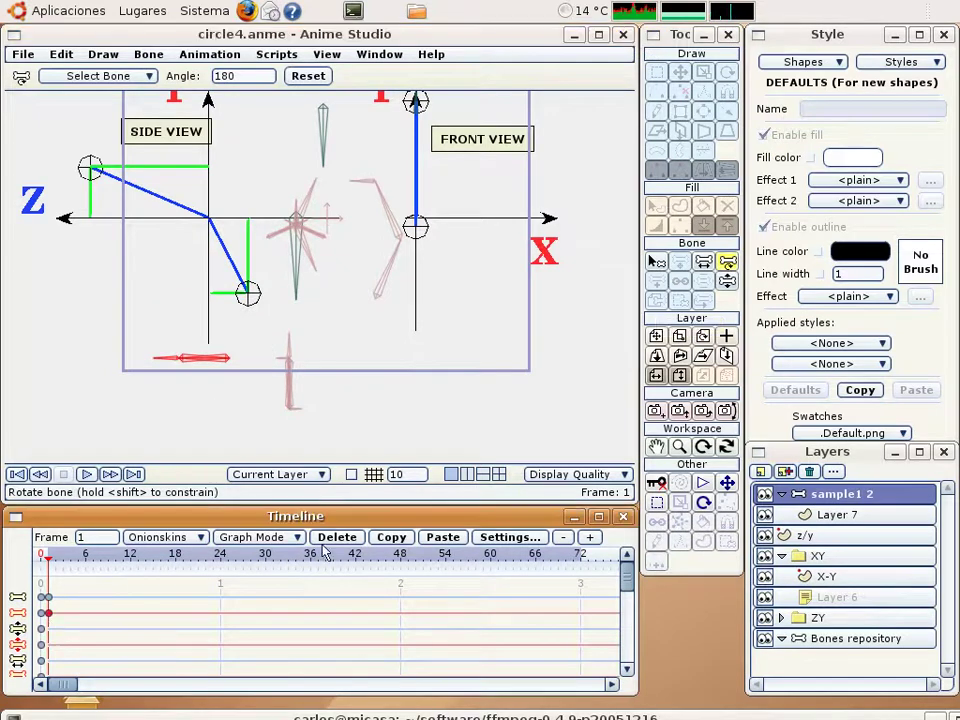
key(Left)
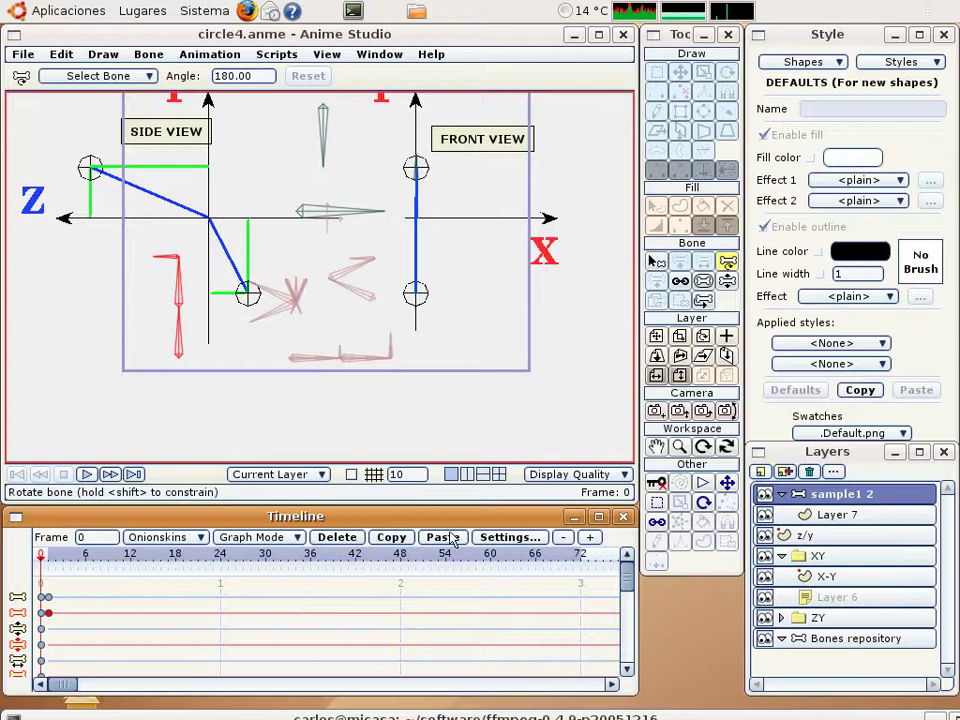
click(442, 537)
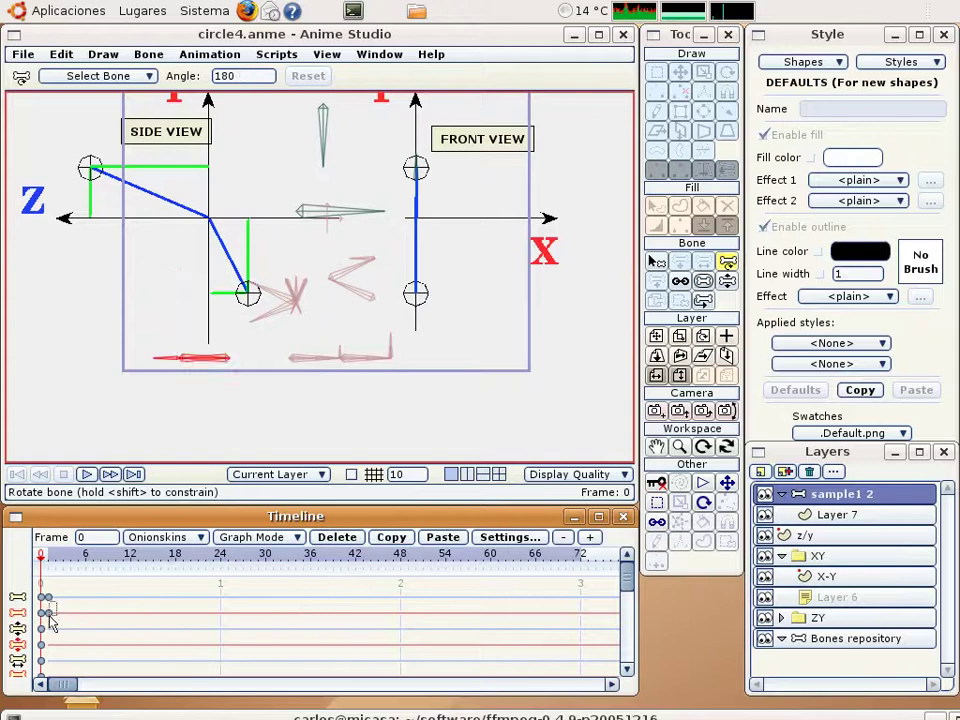
drag(53, 622, 145, 595)
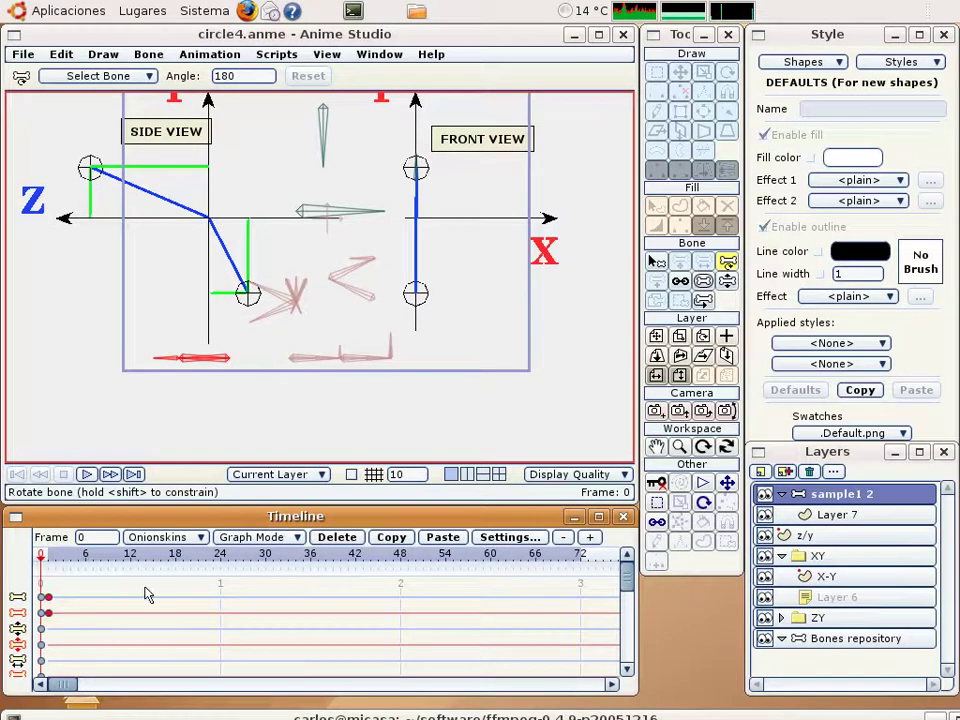
click(350, 537)
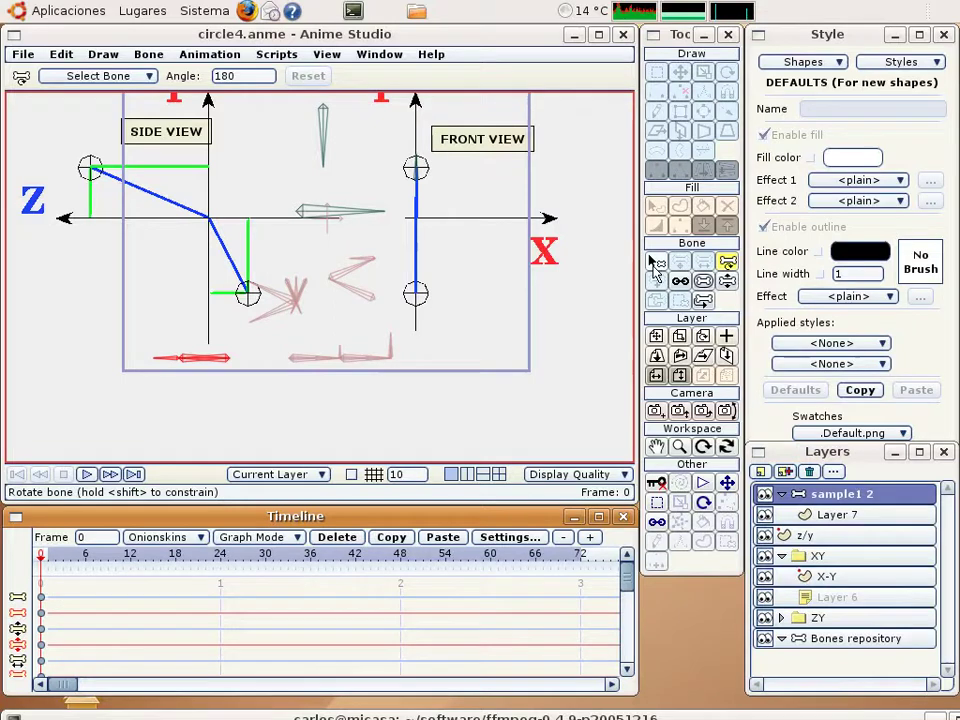
Clear the bone selection and move the three-bone chain from below the side view to the origin of the side-view axes with Translate Bone.
key(b)
scroll(242, 390, up, 2)
drag(237, 371, 258, 326)
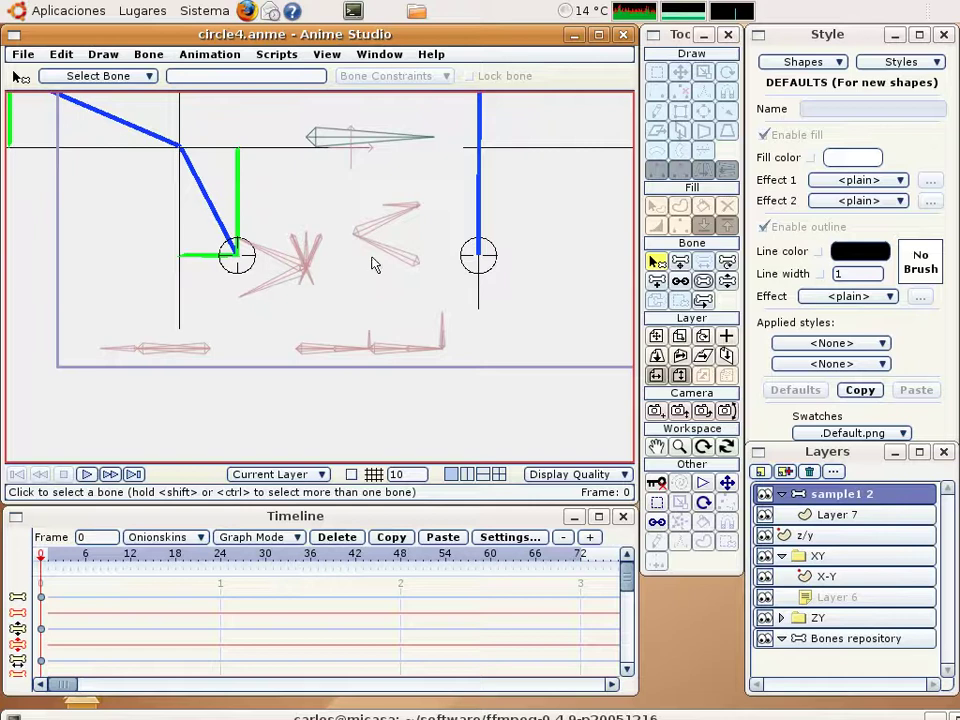
click(682, 262)
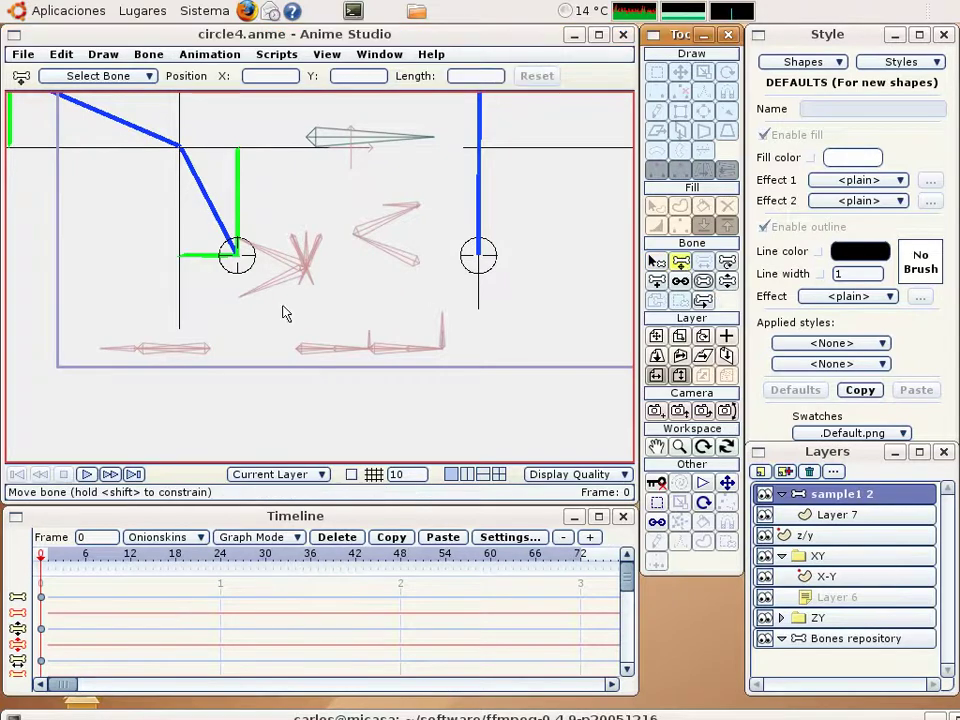
scroll(216, 367, up, 2)
drag(216, 367, 344, 226)
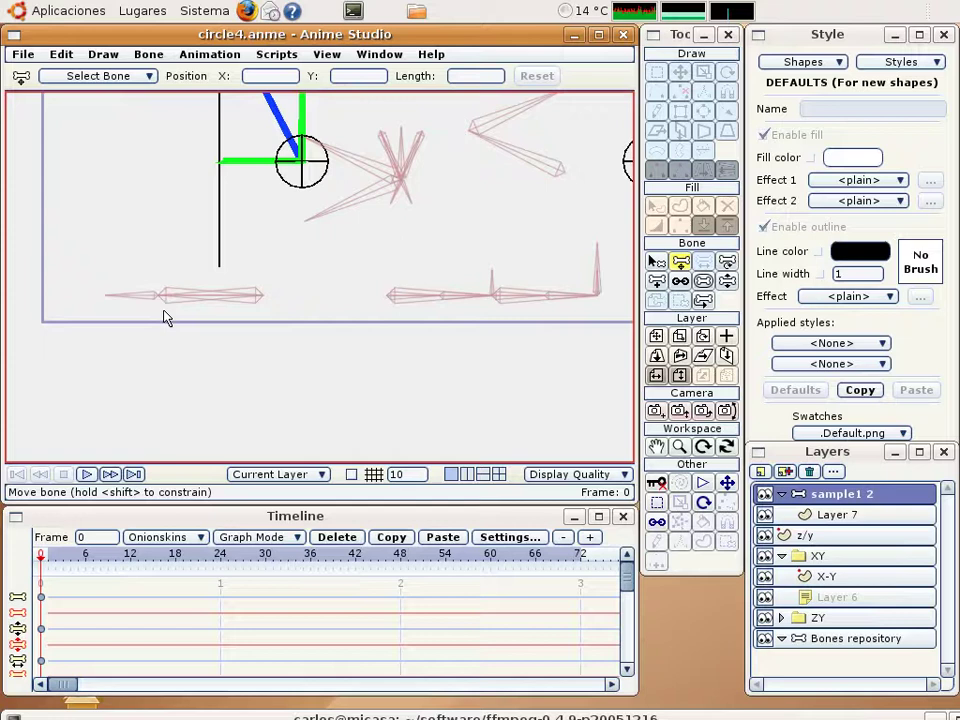
drag(169, 296, 210, 125)
drag(219, 195, 181, 351)
drag(178, 296, 470, 530)
Fine-tune the three-bone chain's base on the side-view origin, at about X -0.7798, Y 0.0019.
scroll(196, 178, up, 5)
drag(287, 373, 436, 380)
scroll(376, 418, up, 3)
drag(306, 324, 304, 329)
scroll(401, 350, down, 5)
scroll(401, 350, down, 1)
drag(356, 305, 229, 182)
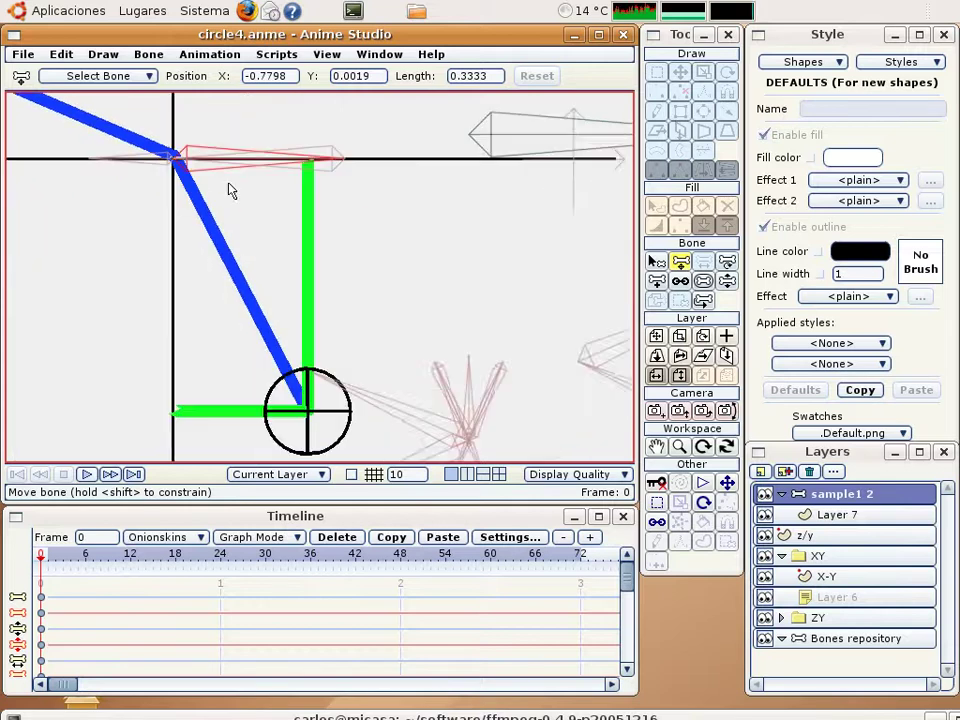
Move the horizontal chain so its base sits where the lower green line meets the side view's vertical axis, at about X -0.7806, Y -0.4904.
scroll(262, 230, down, 3)
drag(363, 322, 300, 198)
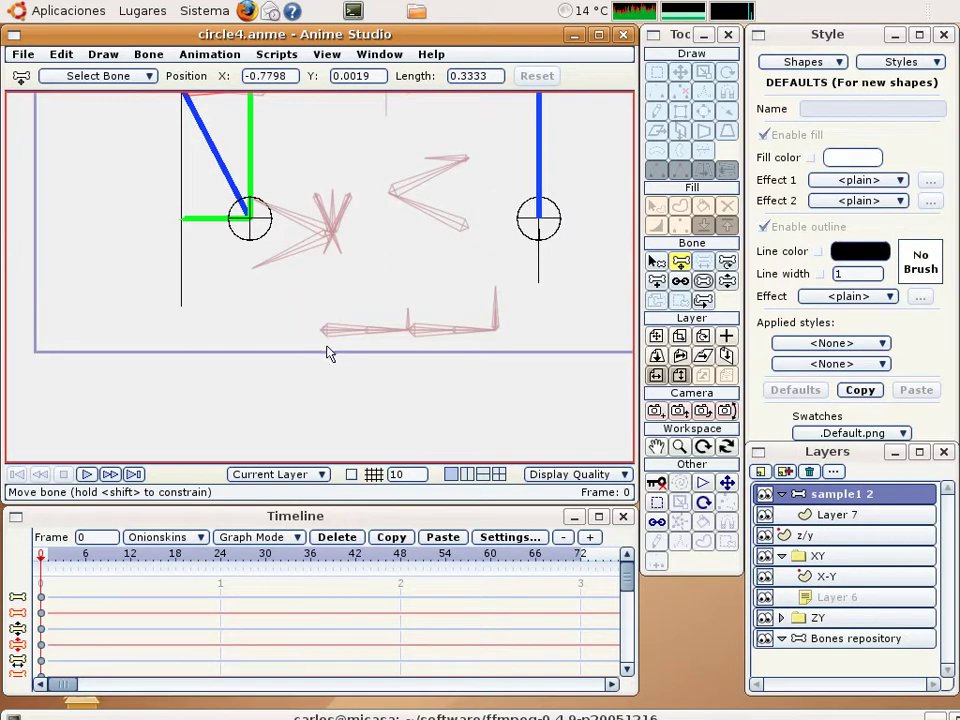
drag(330, 341, 198, 229)
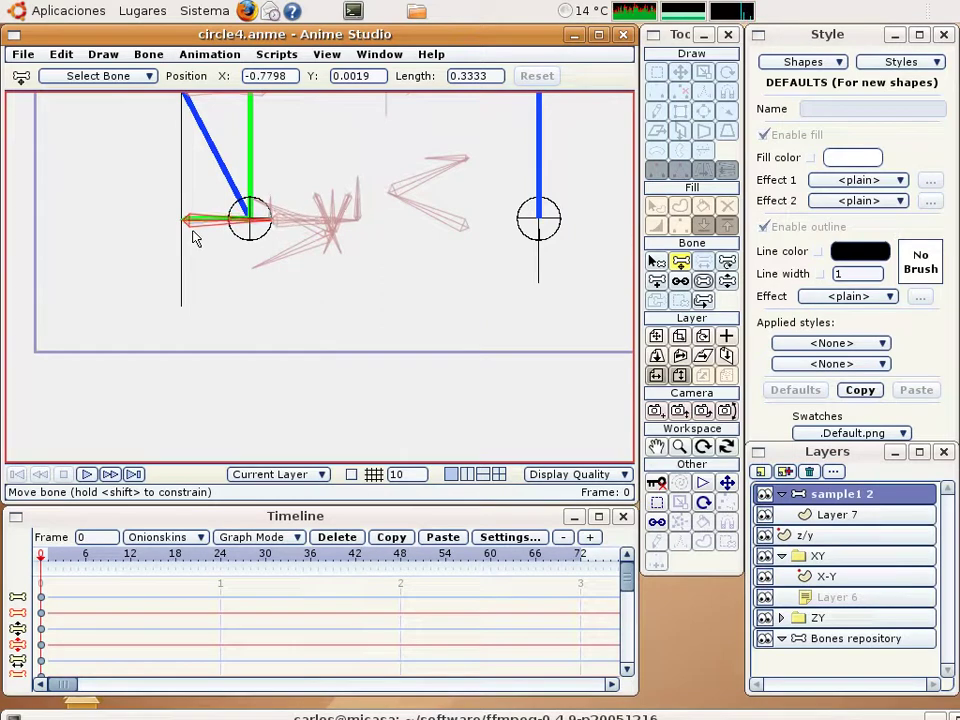
scroll(203, 231, up, 5)
drag(193, 231, 530, 369)
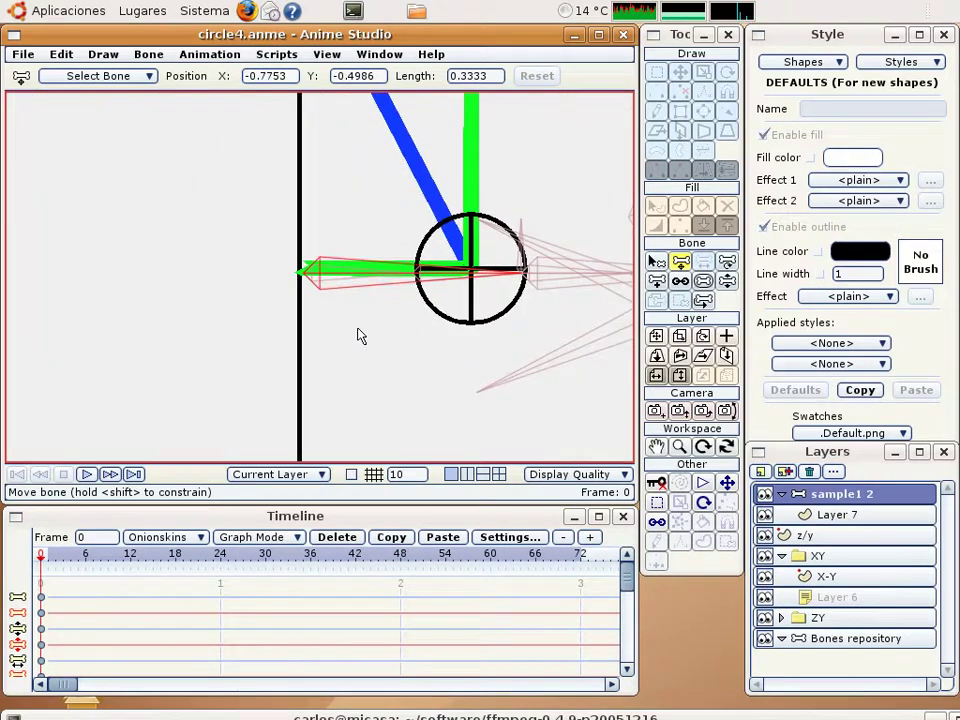
scroll(358, 328, up, 5)
drag(319, 316, 310, 297)
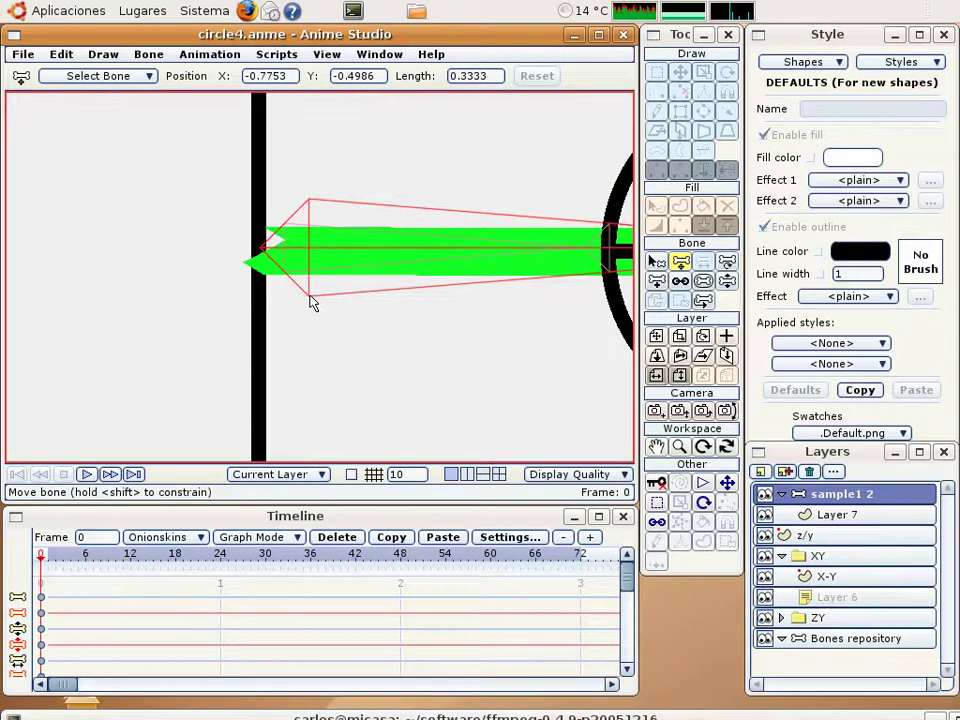
scroll(330, 315, down, 5)
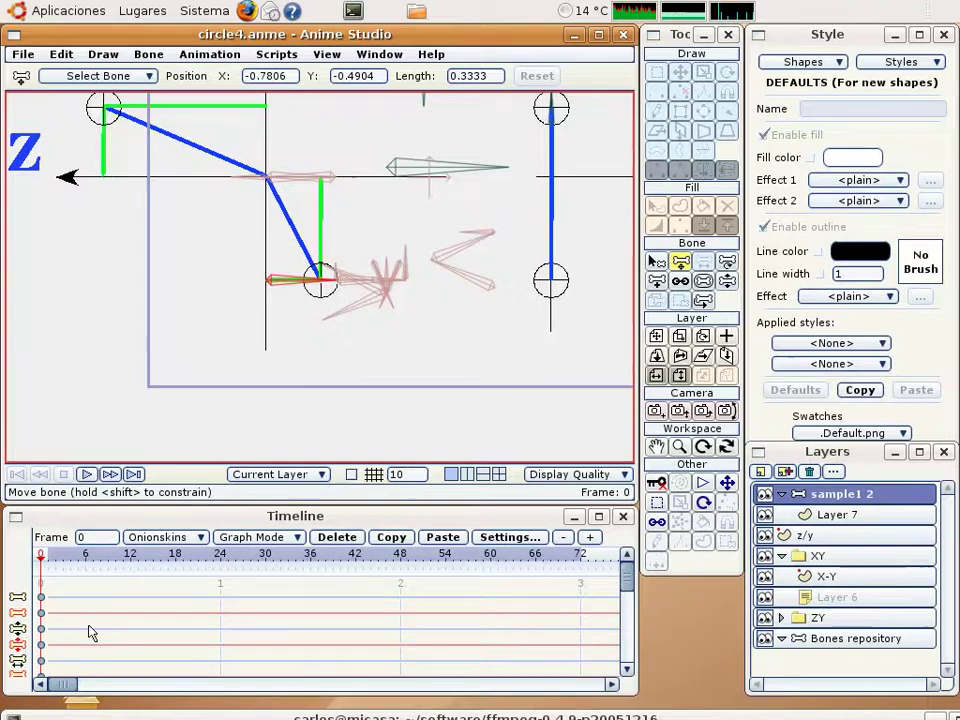
At frame 1, rotate the master X bone to about 298.41 degrees so the three-bone chain's first bone lines up with the lower blue line.
scroll(92, 632, down, 2)
scroll(103, 619, up, 1)
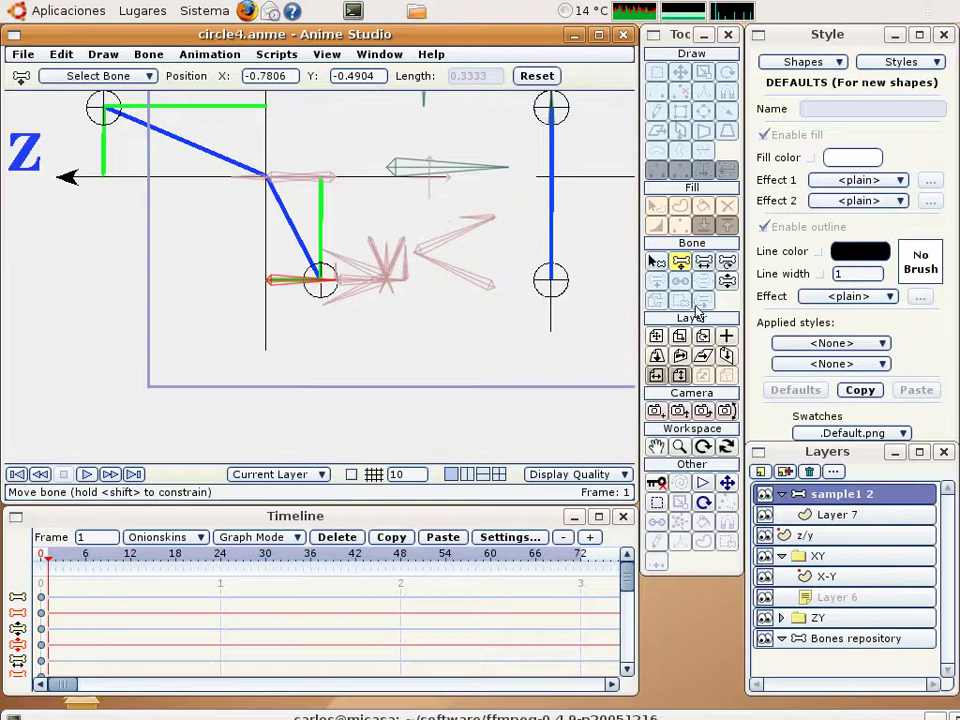
click(727, 263)
drag(486, 207, 463, 276)
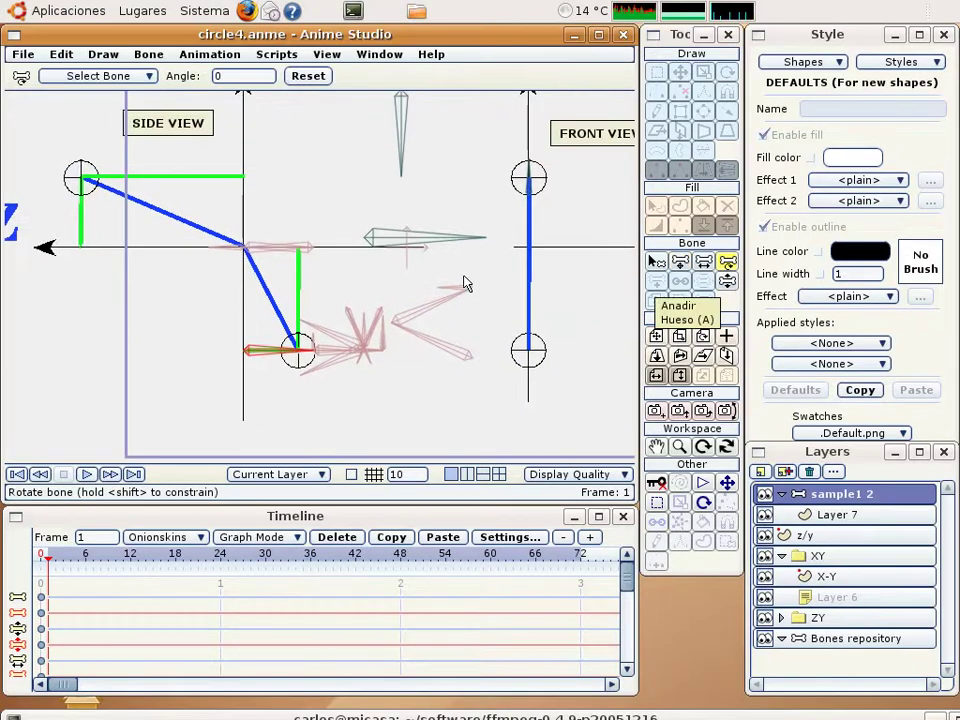
drag(469, 230, 505, 470)
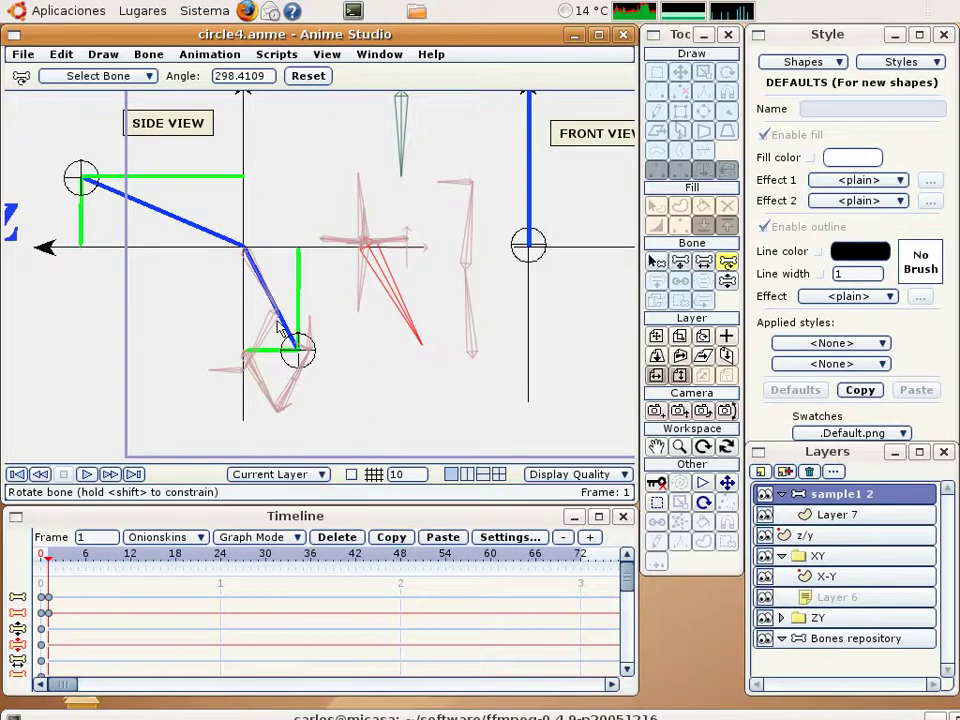
scroll(285, 323, up, 2)
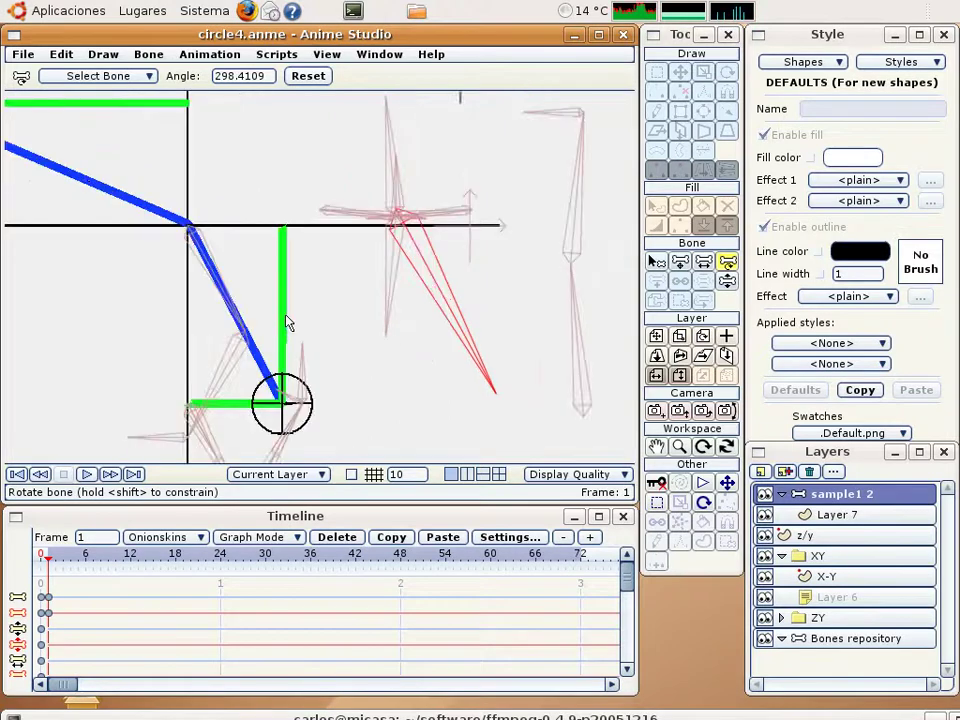
scroll(426, 285, up, 4)
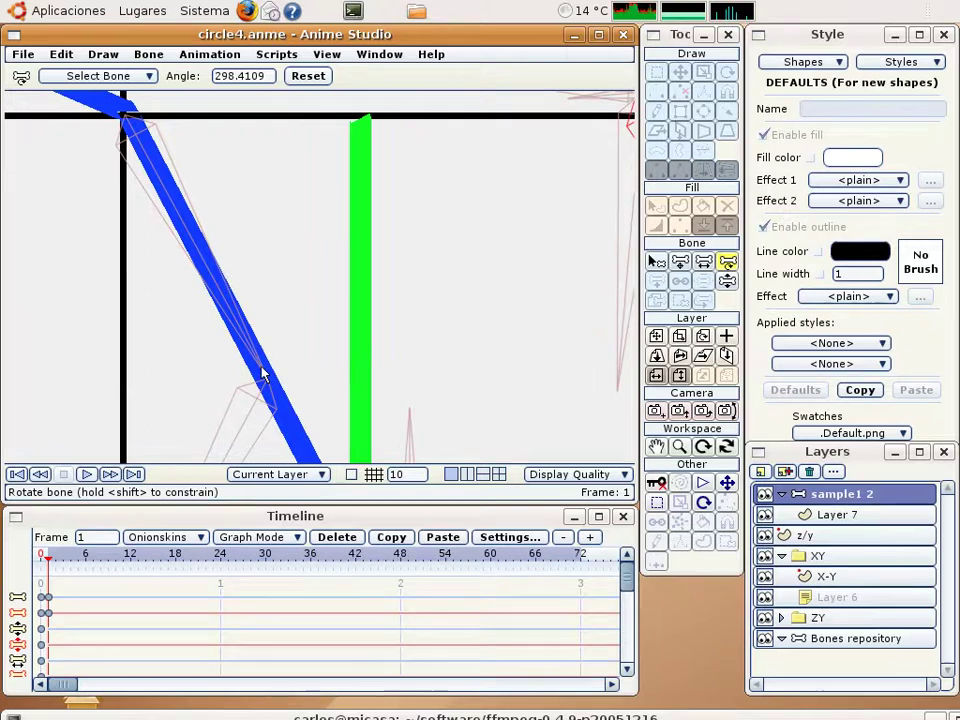
scroll(265, 377, down, 5)
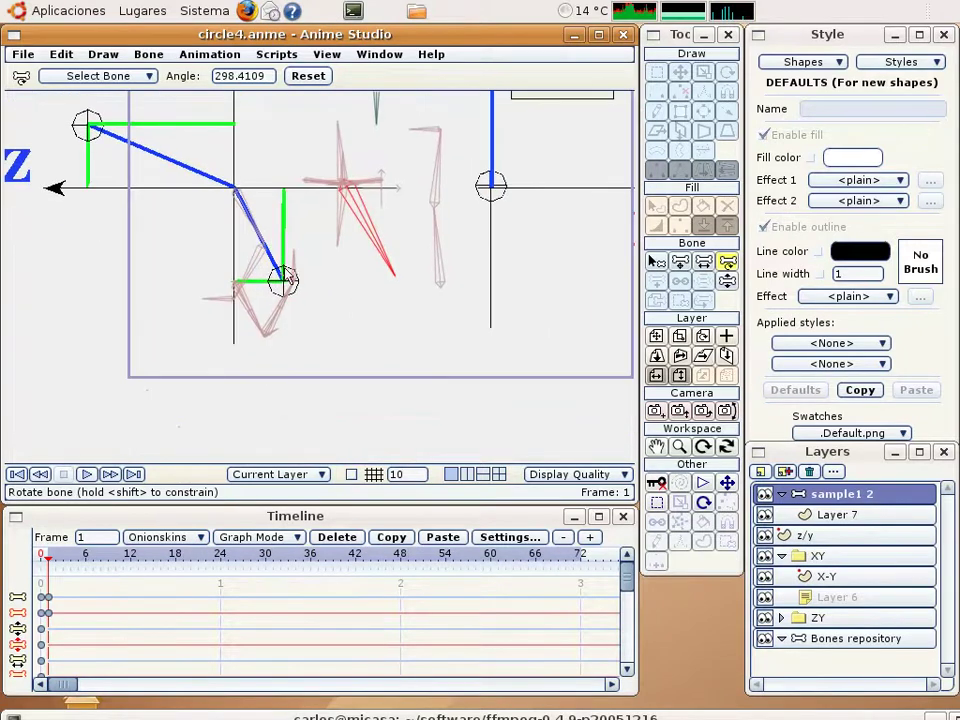
scroll(268, 290, up, 4)
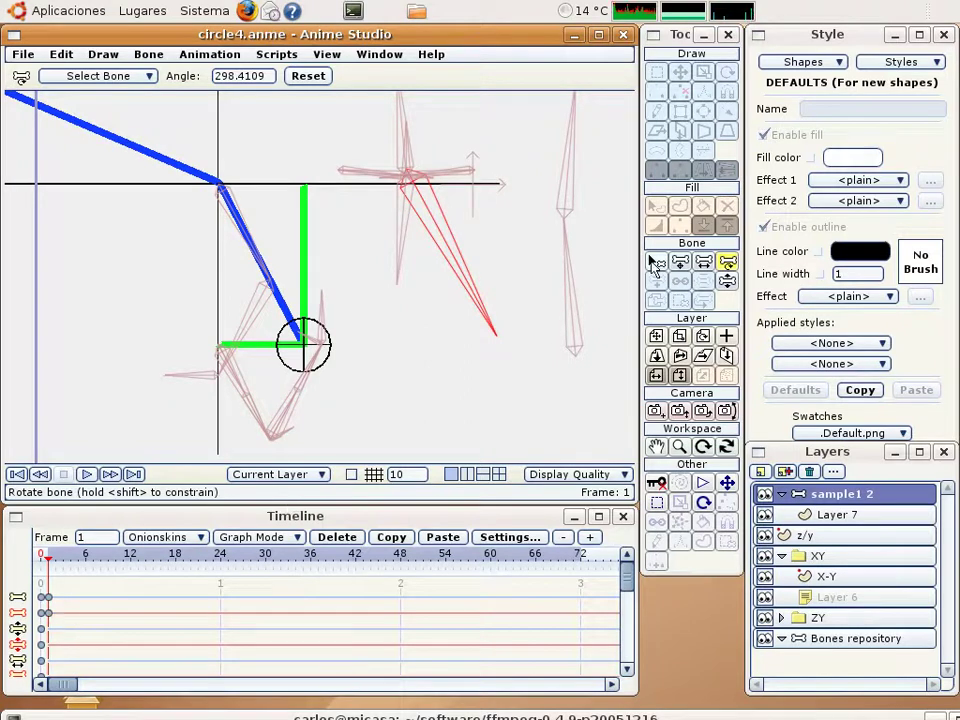
Lasso-select the long bones of both side-view chains, leaving out the short bones, and scale them to 0.8333 at frame 1.
key(b)
click(494, 404)
click(656, 507)
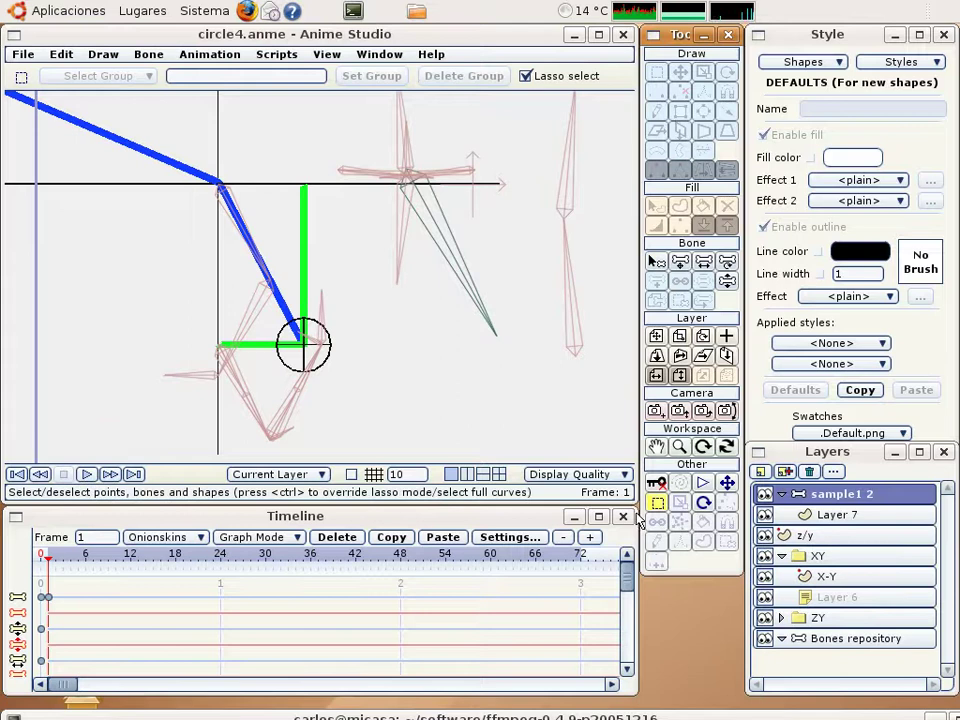
scroll(366, 303, up, 2)
drag(366, 303, 403, 217)
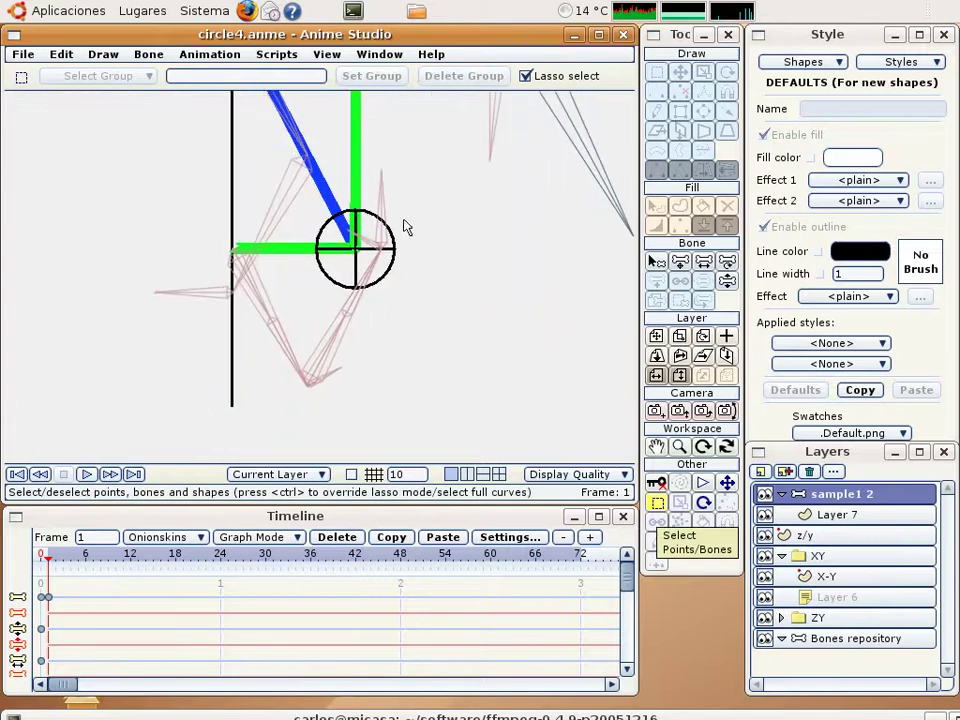
click(287, 202)
drag(258, 164, 257, 270)
shift+click(261, 171)
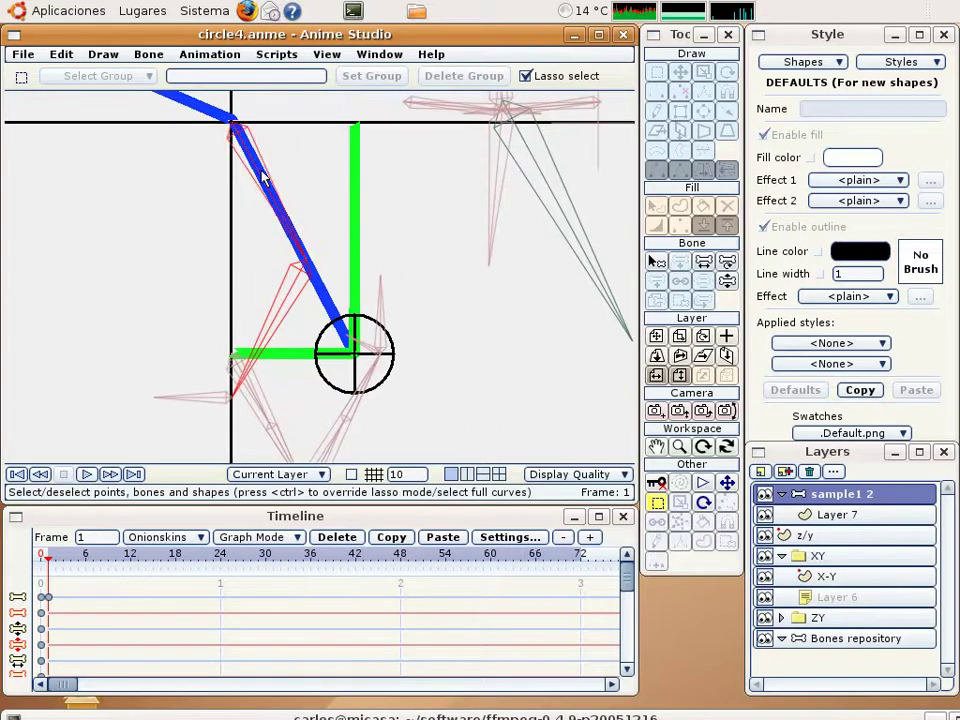
drag(333, 331, 281, 103)
scroll(281, 303, up, 2)
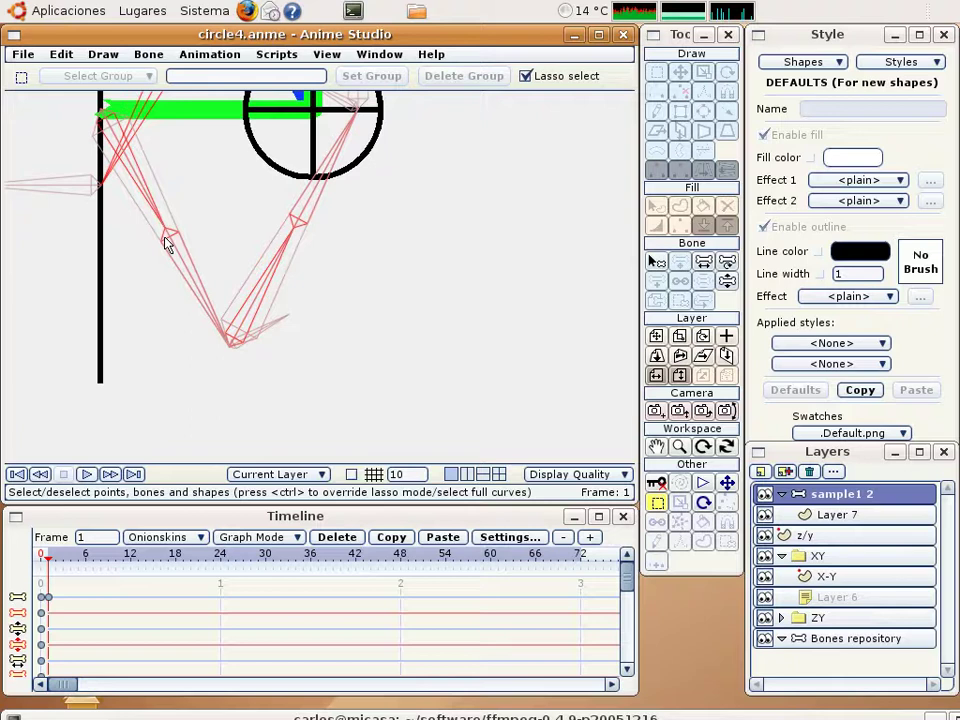
scroll(168, 241, down, 3)
drag(205, 228, 183, 273)
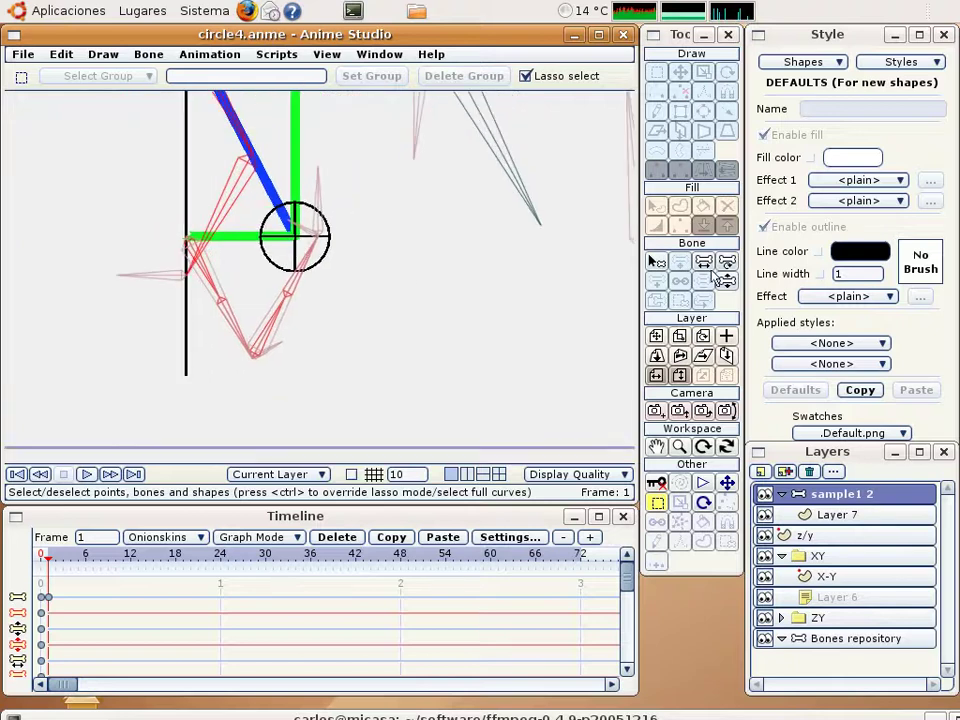
click(704, 261)
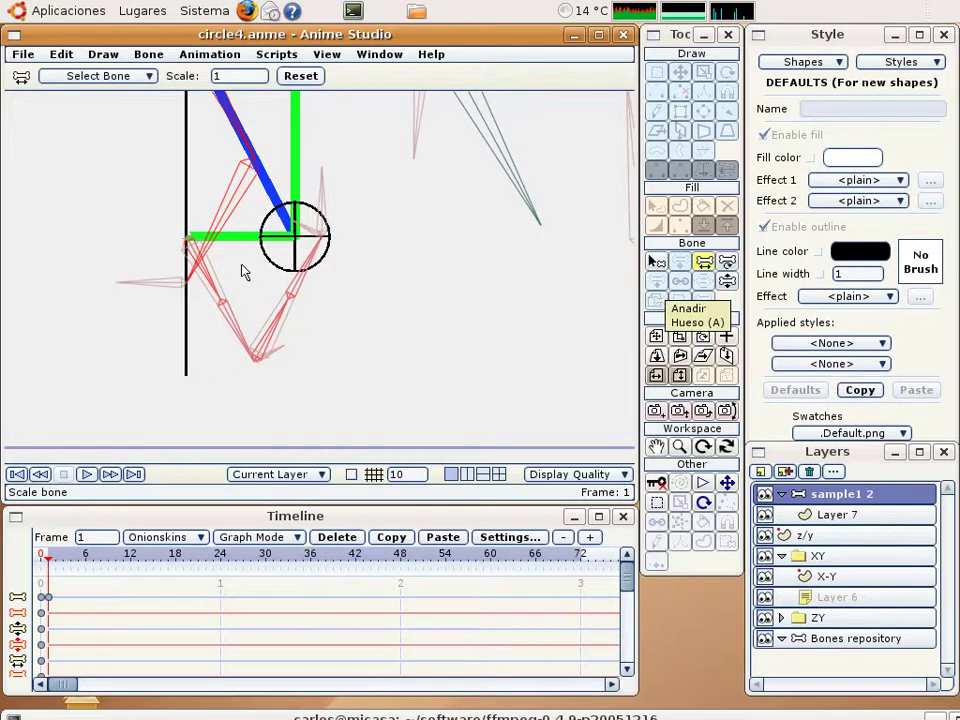
drag(243, 270, 222, 260)
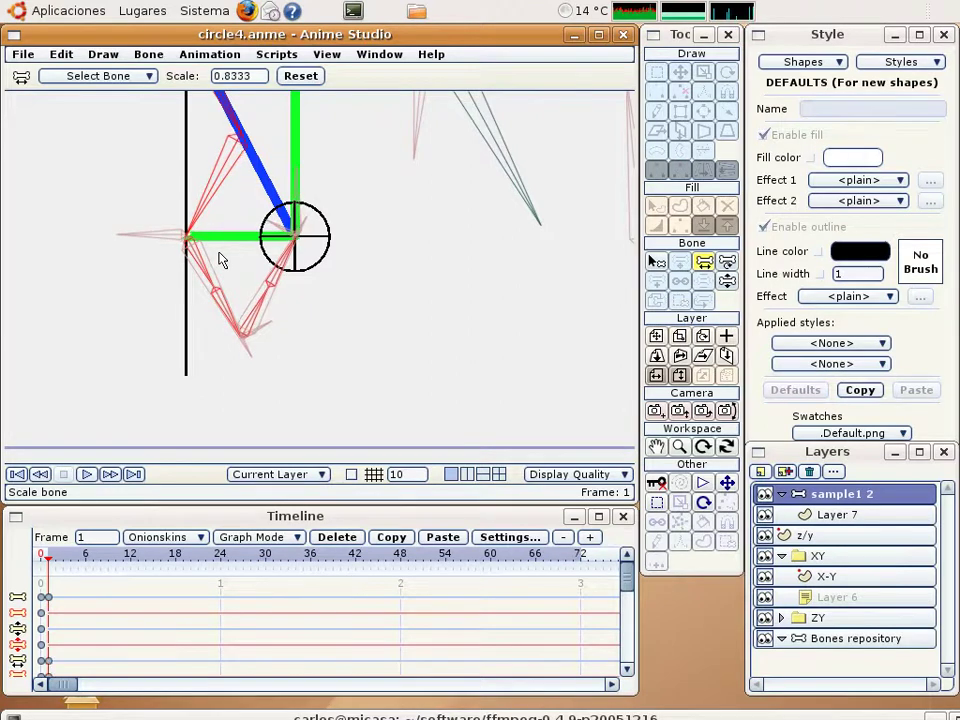
scroll(221, 253, up, 3)
drag(232, 251, 317, 356)
scroll(445, 360, up, 3)
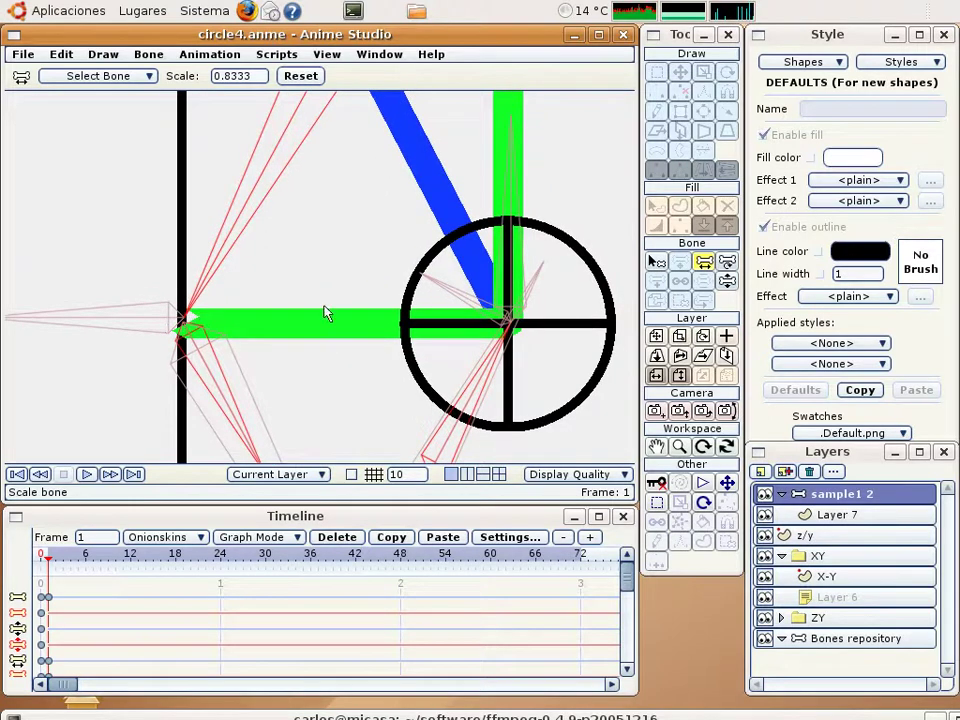
scroll(360, 300, down, 3)
scroll(391, 285, down, 4)
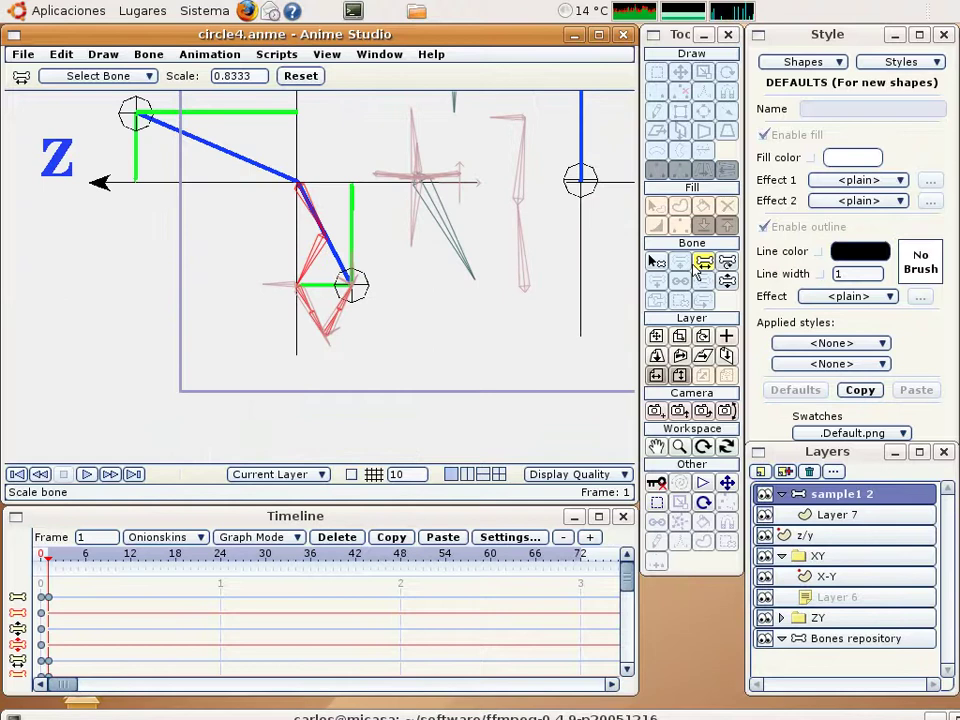
Lasso-select all bones of both side-view chains and copy their selected-bone angle keyframe from frame 1 to frame 0.
click(658, 262)
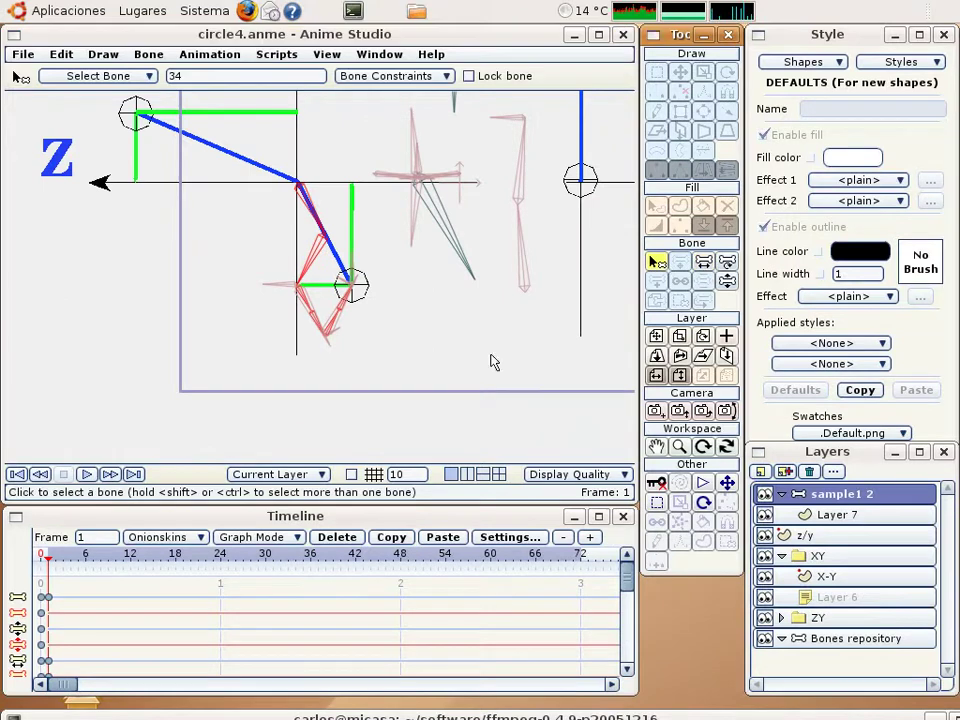
click(378, 379)
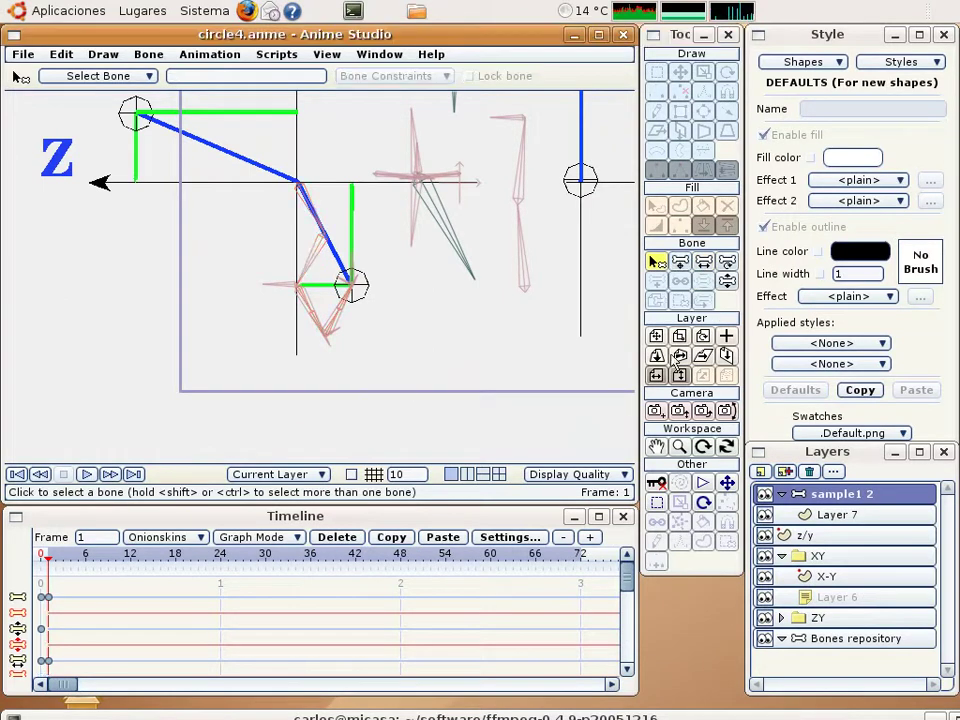
click(657, 505)
mouse_move(265, 376)
mouse_down()
mouse_move(388, 360)
mouse_move(366, 219)
mouse_move(219, 174)
mouse_move(265, 376)
mouse_up()
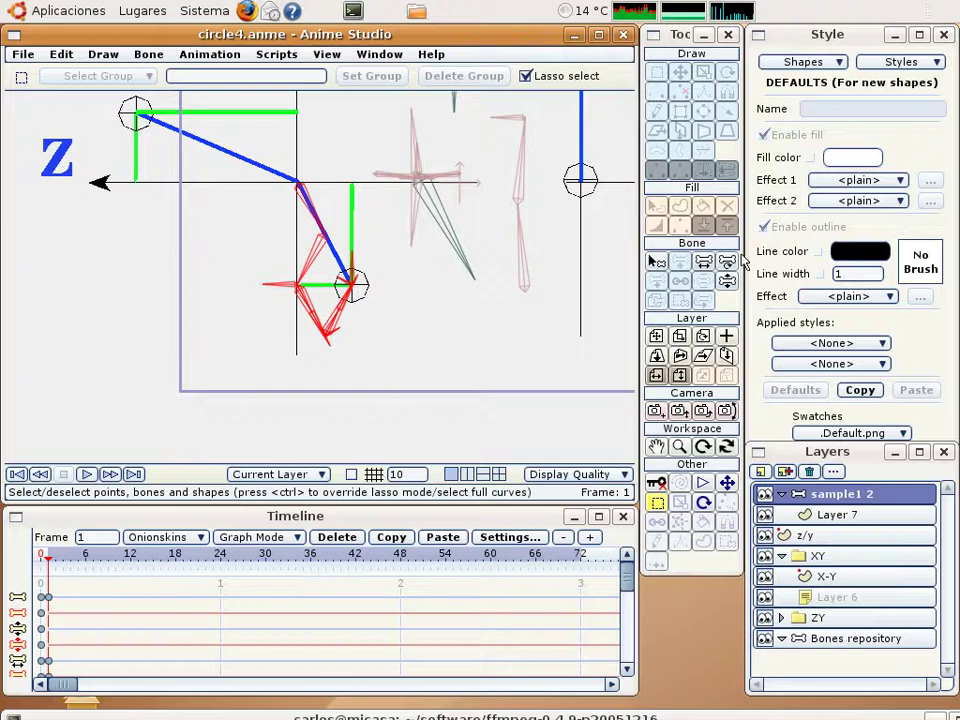
click(727, 261)
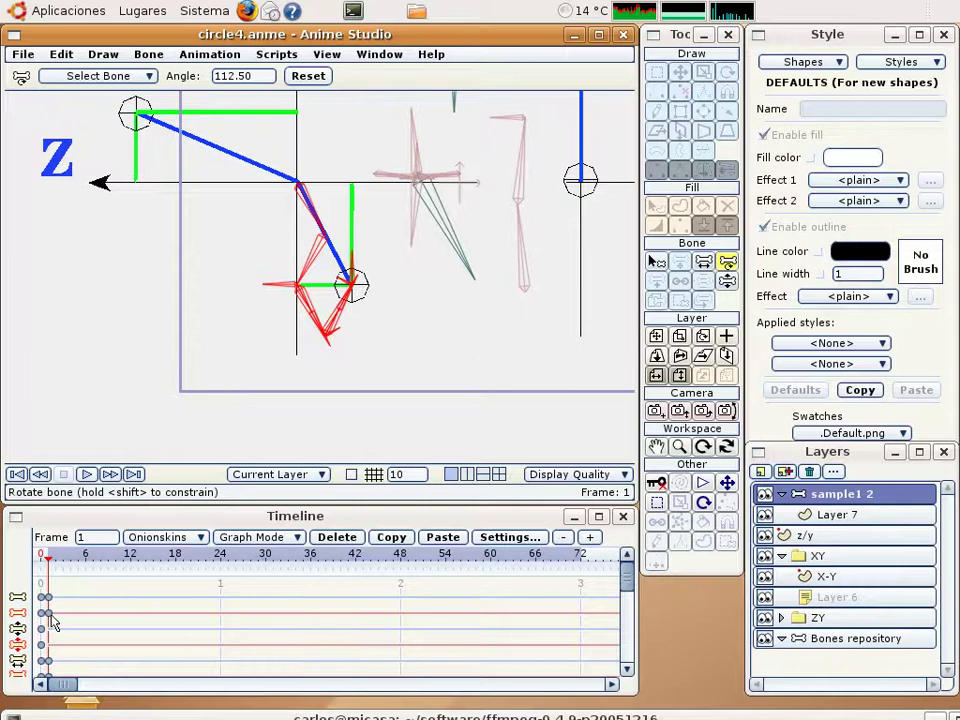
click(47, 613)
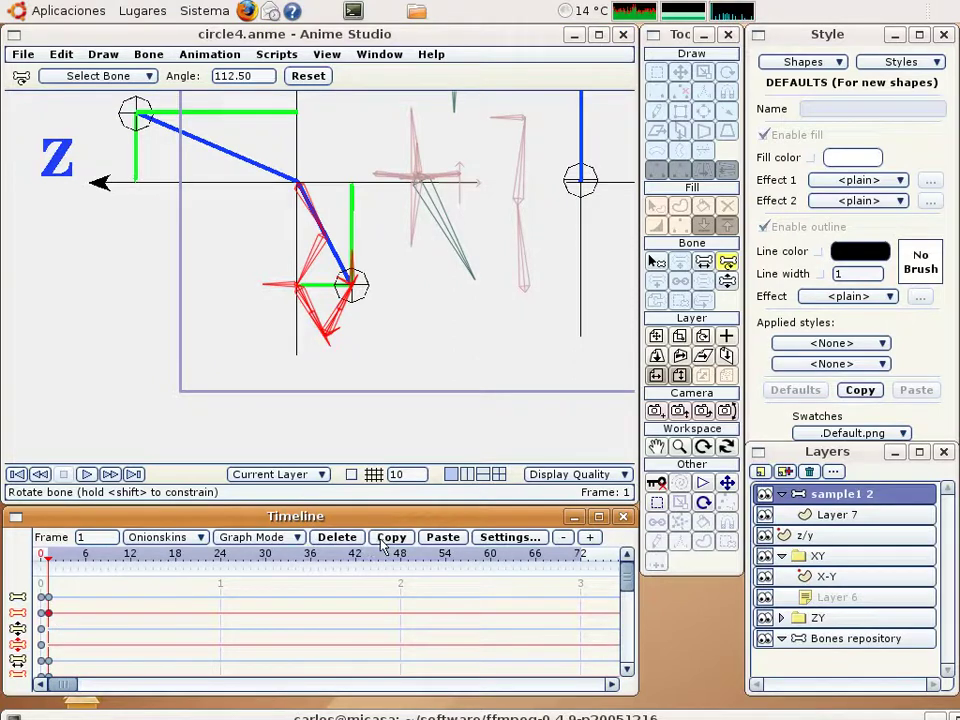
key(Left)
click(442, 537)
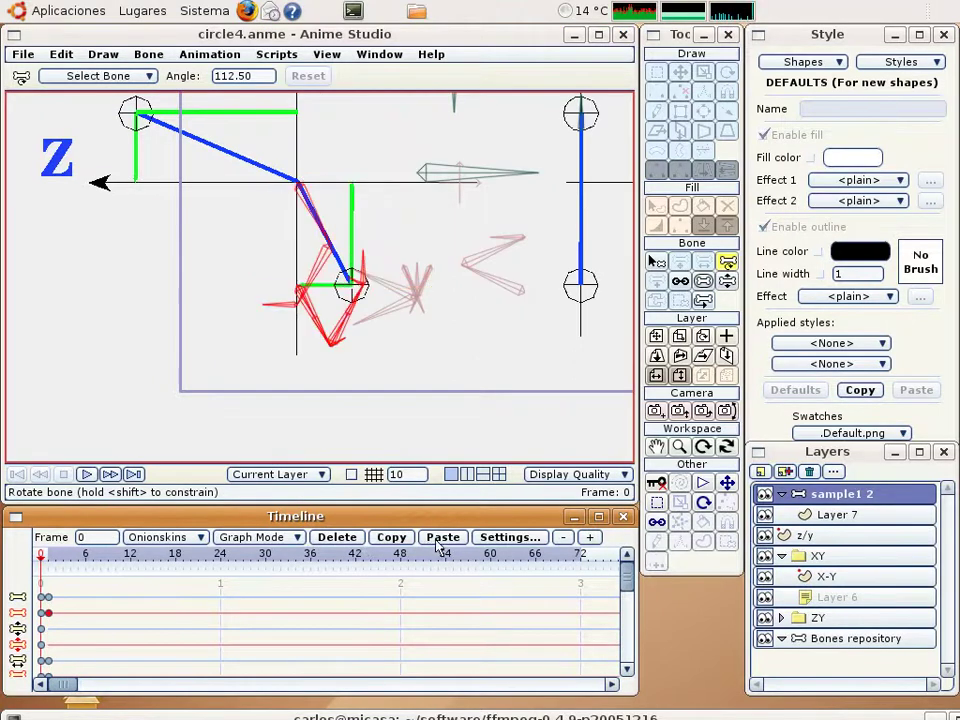
Copy the selected-bone scale keyframe from frame 1 to frame 0, and delete the frame 1 scale keyframes.
key(ctrl+Right)
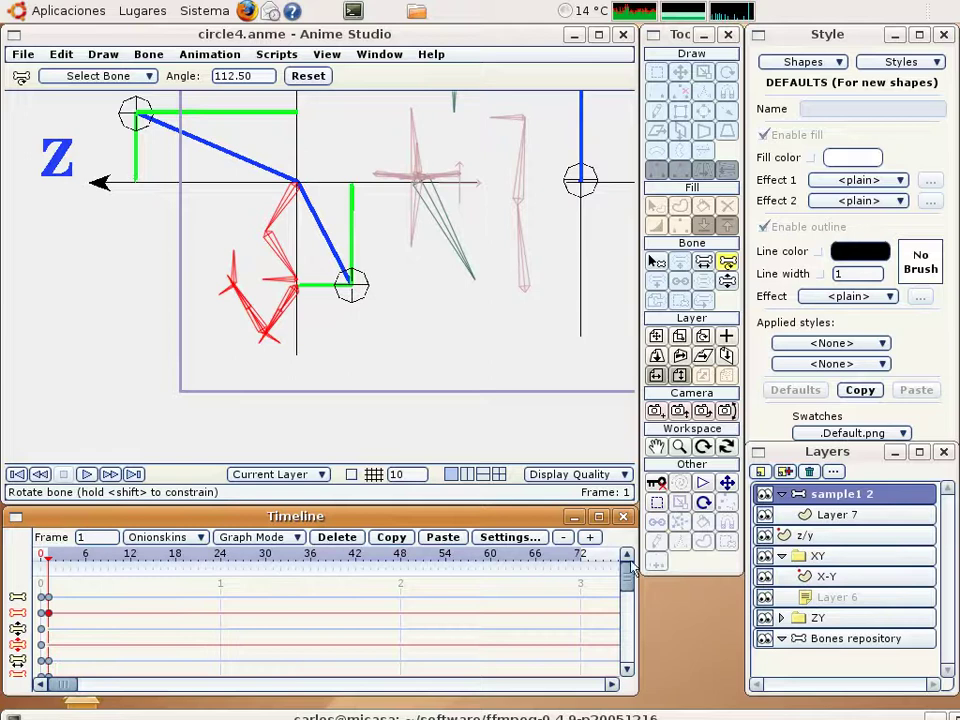
drag(630, 568, 630, 582)
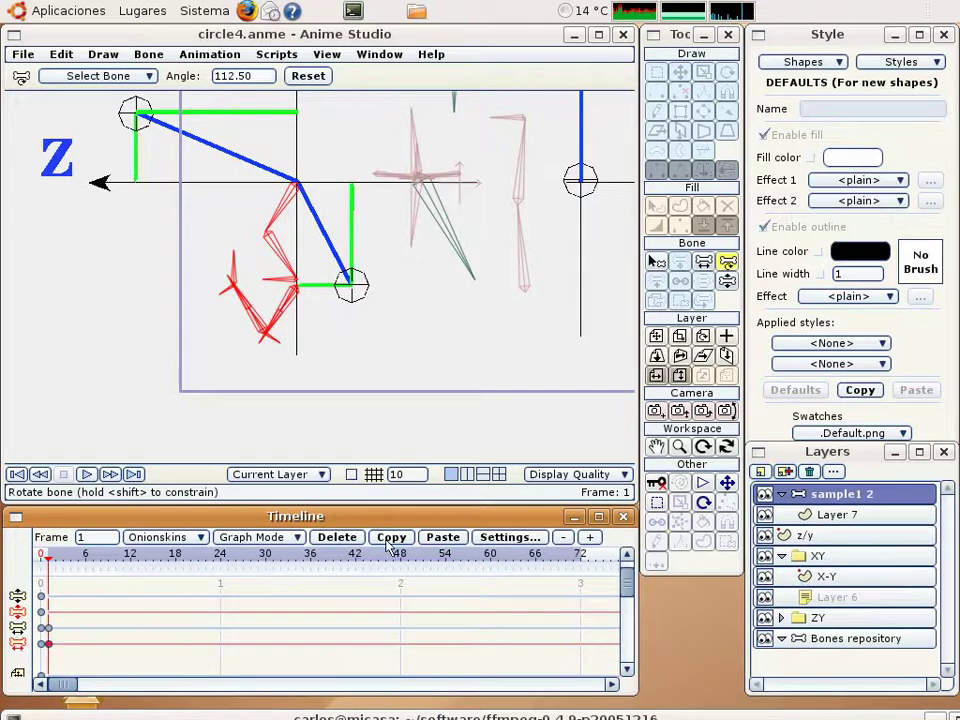
key(ctrl+Left)
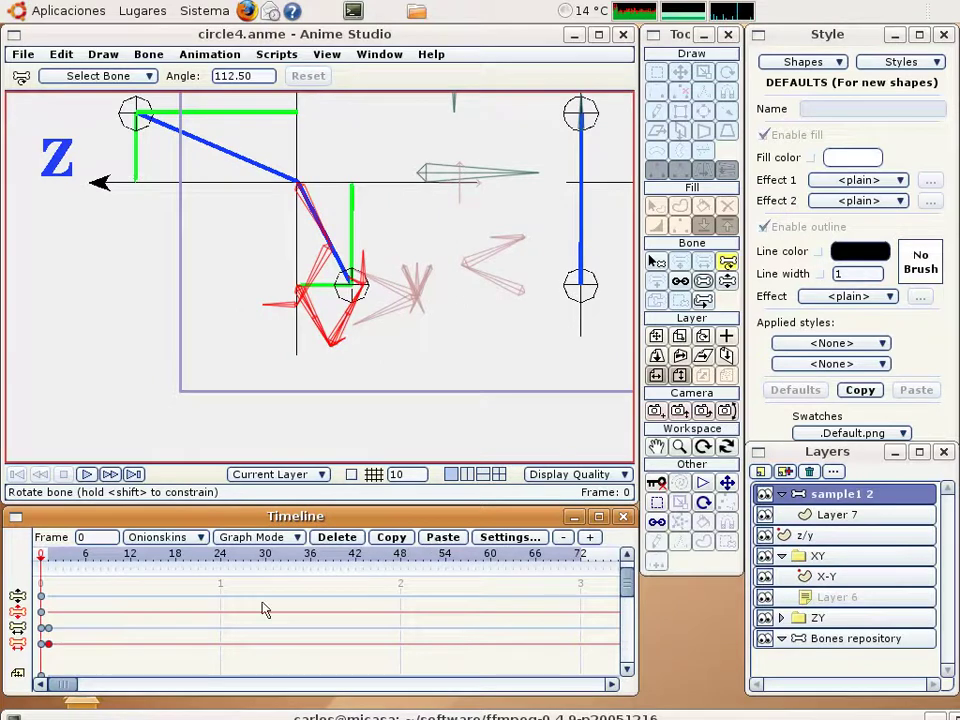
click(73, 624)
drag(75, 613, 48, 664)
click(335, 539)
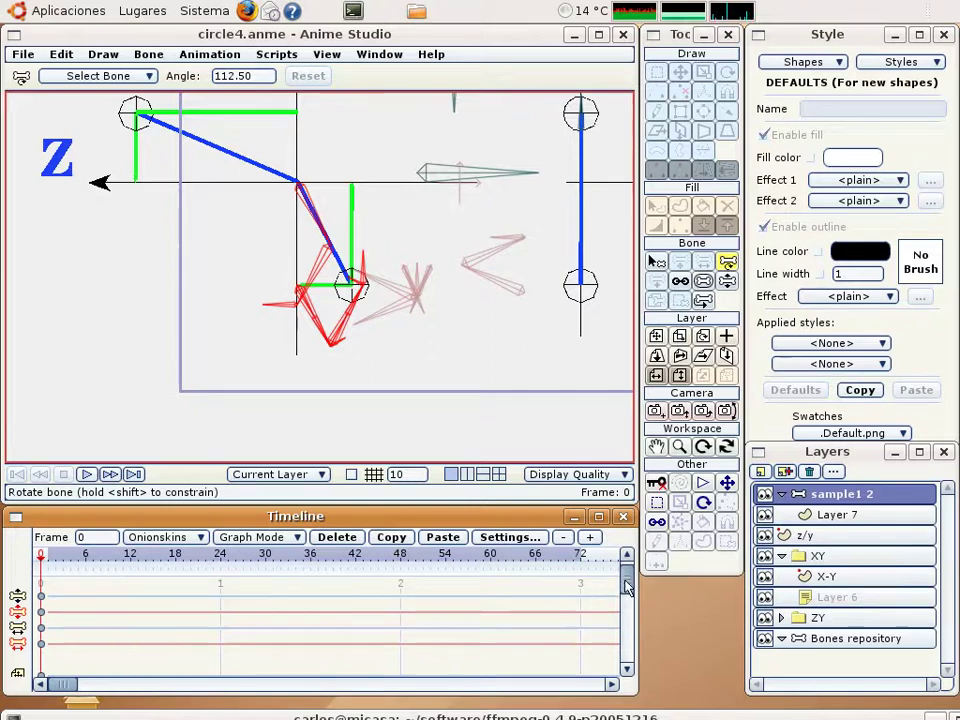
Move the three-bone chain from the side view to the right of the front view's X axis, at about X 1.6044, Y 0.0160.
drag(625, 580, 625, 571)
drag(79, 597, 46, 642)
scroll(429, 320, down, 2)
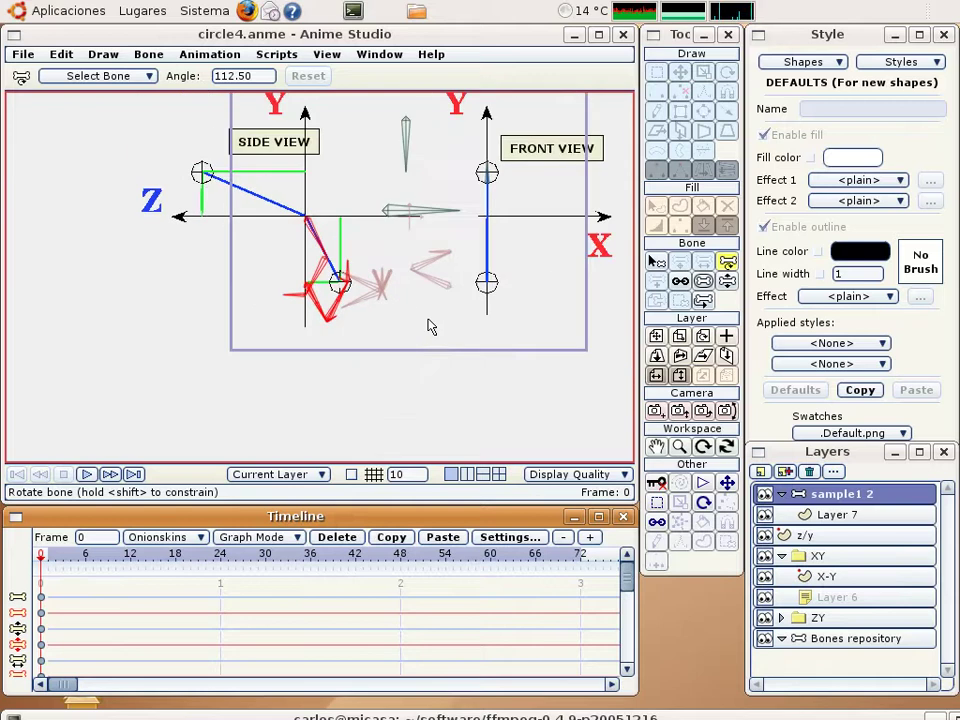
drag(429, 320, 400, 393)
click(657, 261)
click(540, 349)
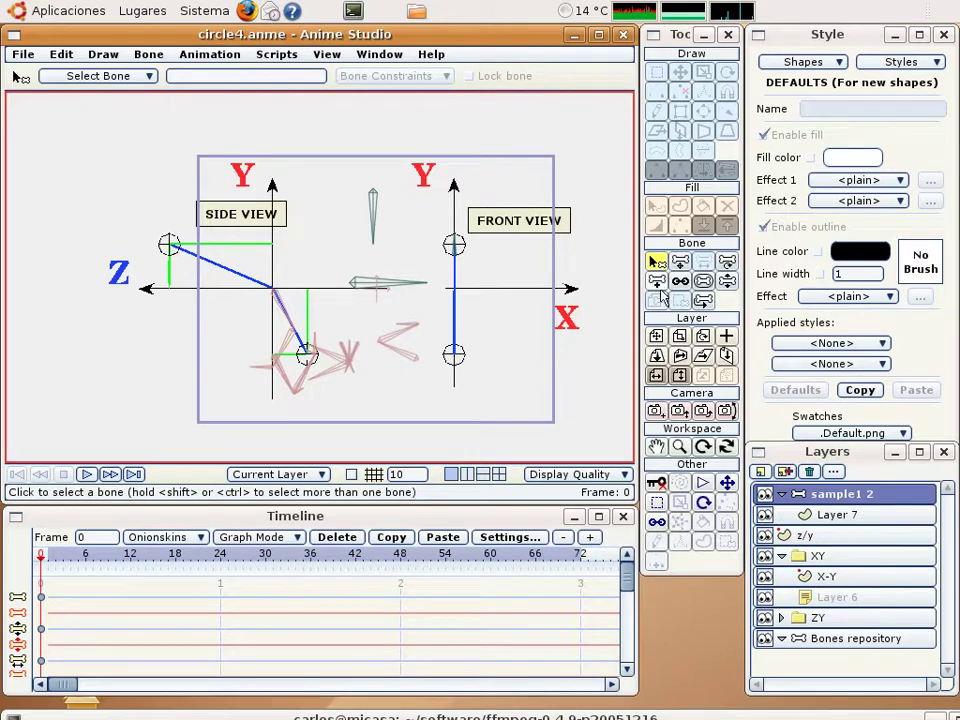
key(t)
scroll(290, 300, up, 3)
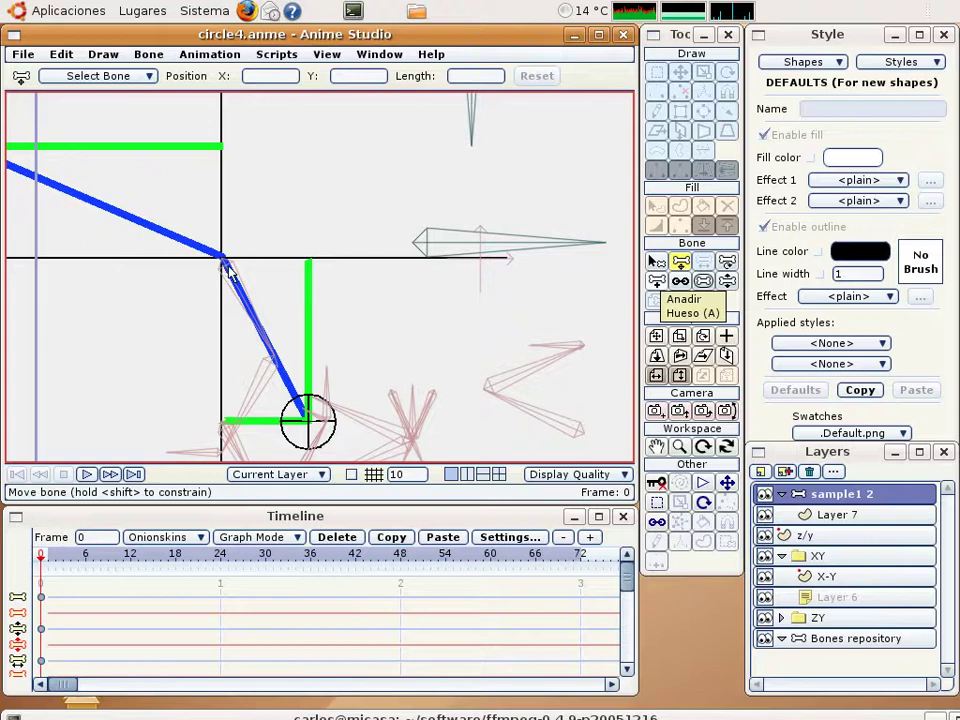
drag(226, 265, 514, 272)
scroll(478, 296, down, 5)
drag(368, 380, 573, 305)
scroll(316, 292, up, 4)
Move the other side-view chain beside the relocated three-bone chain, placing its first bone at about X 1.8025, Y -0.0055.
drag(363, 327, 375, 325)
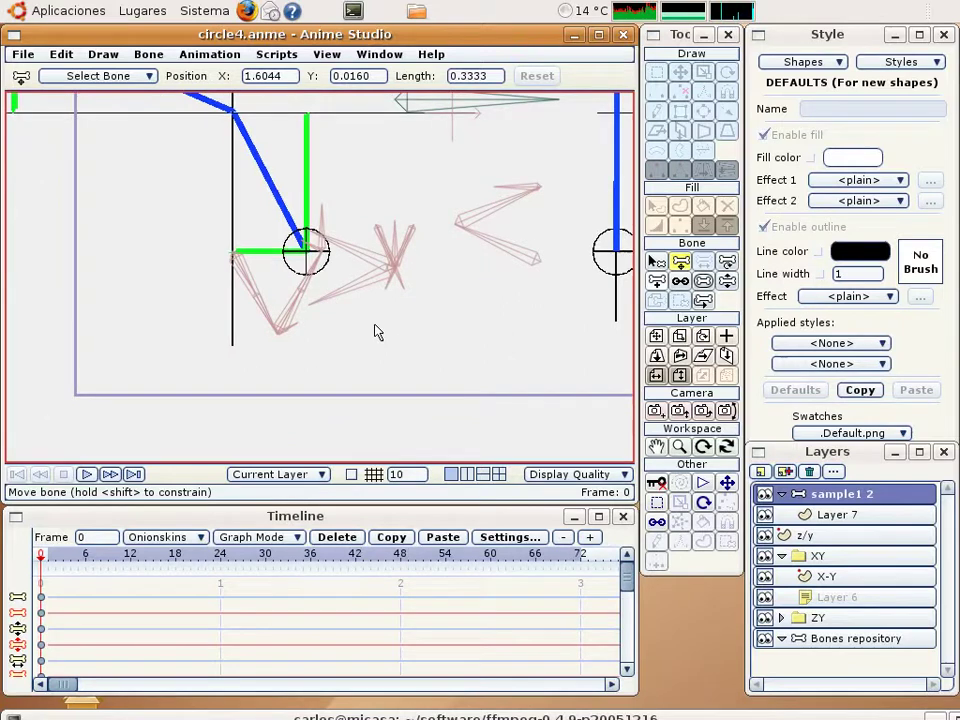
scroll(372, 345, up, 3)
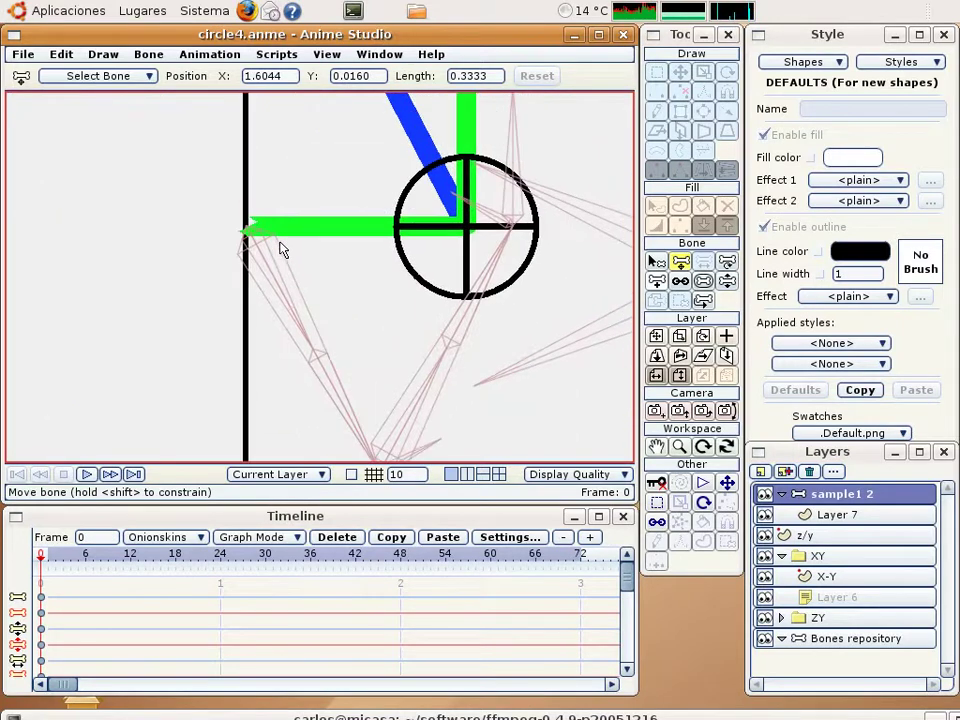
drag(282, 250, 562, 320)
drag(562, 320, 205, 425)
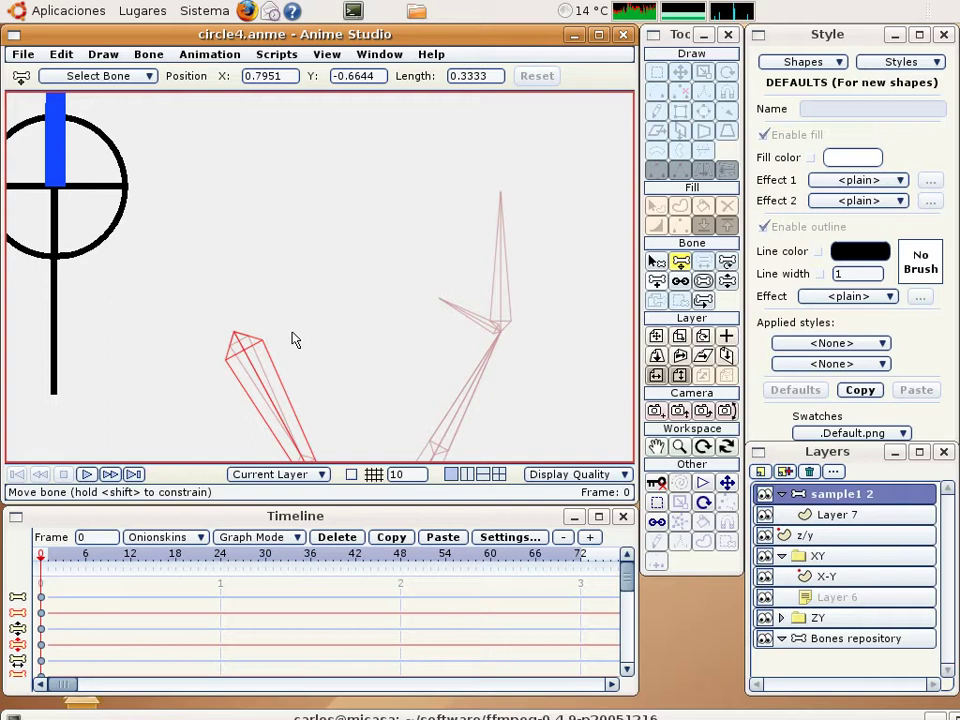
scroll(294, 339, down, 4)
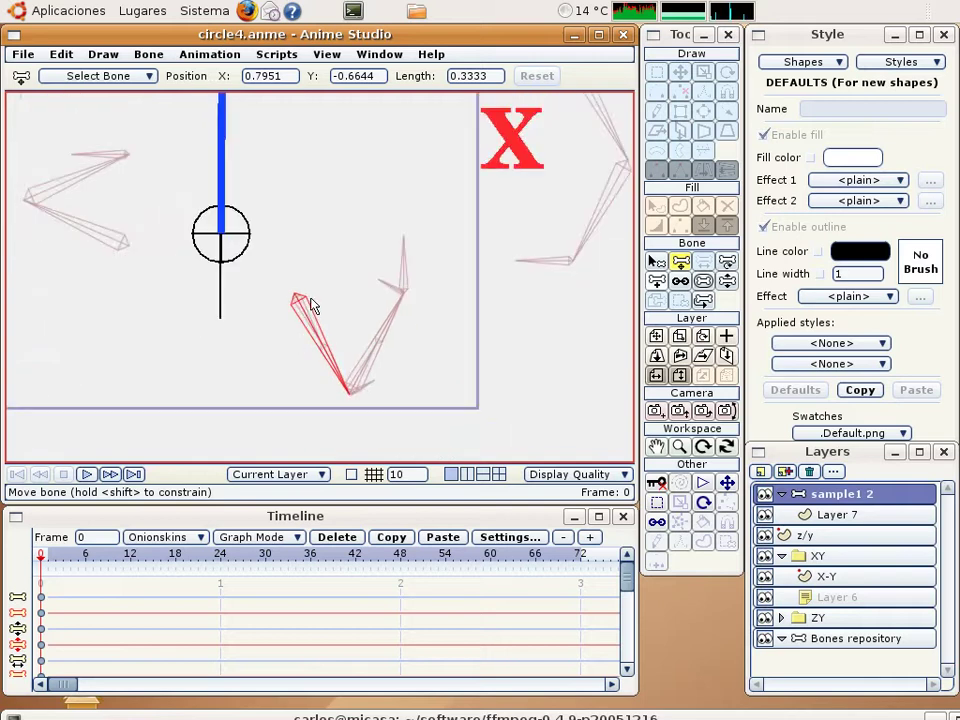
drag(311, 299, 549, 306)
drag(481, 313, 387, 151)
drag(400, 204, 355, 320)
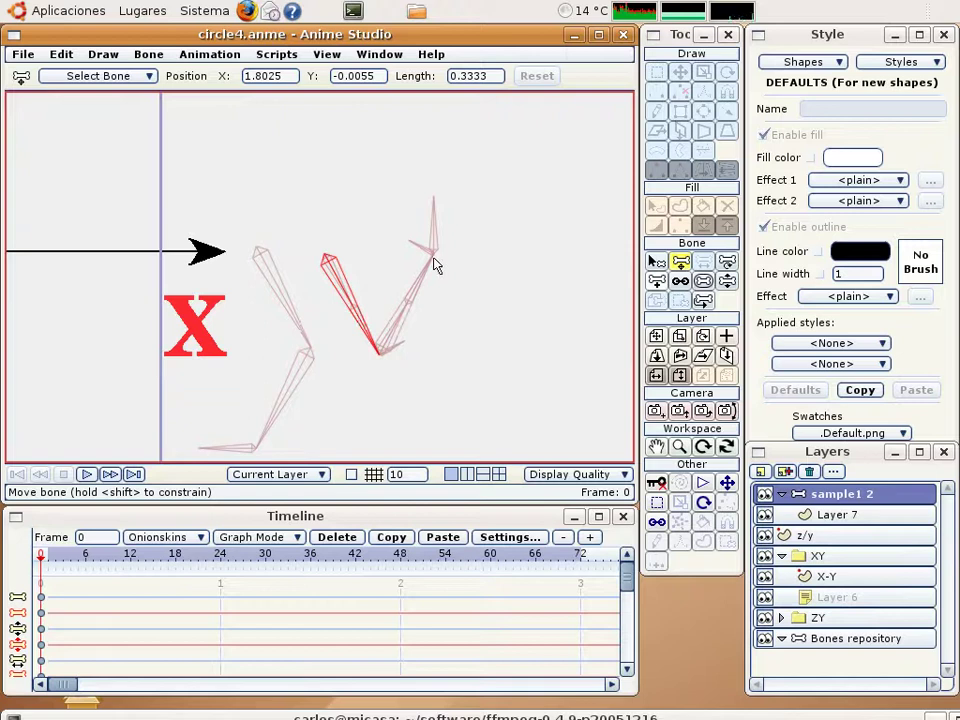
At frame 1, rotate the master Y bone to 180 degrees.
click(655, 262)
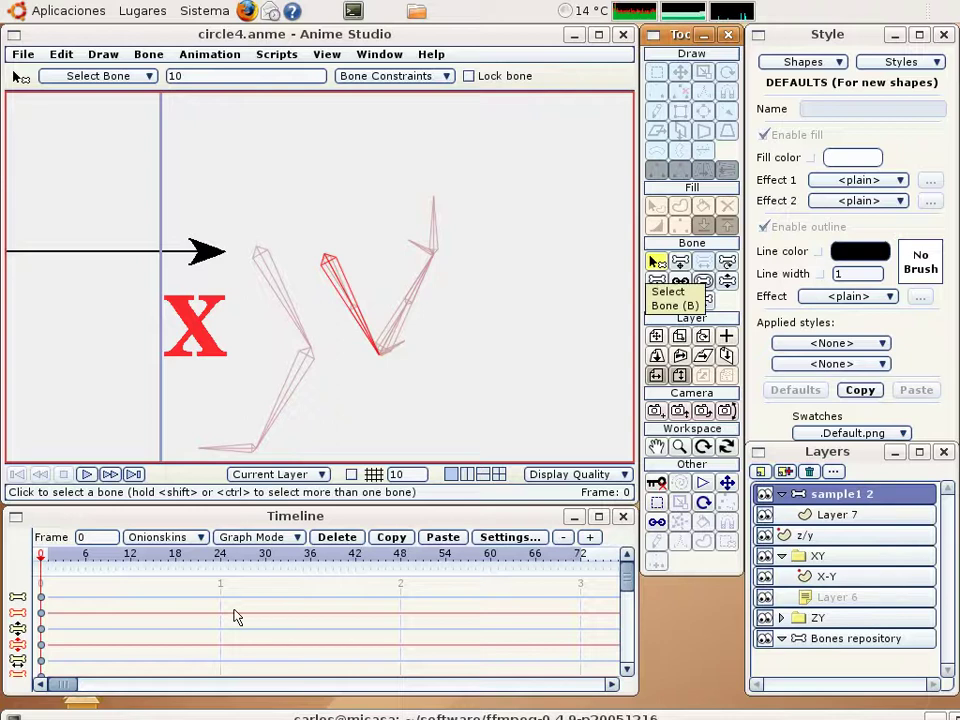
key(Right)
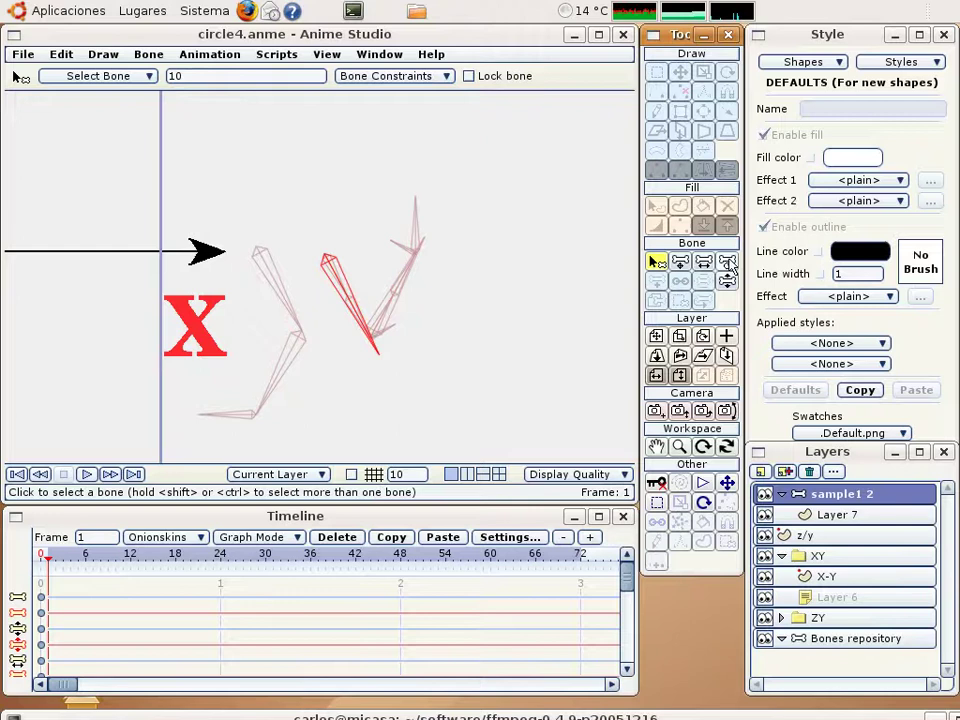
click(727, 262)
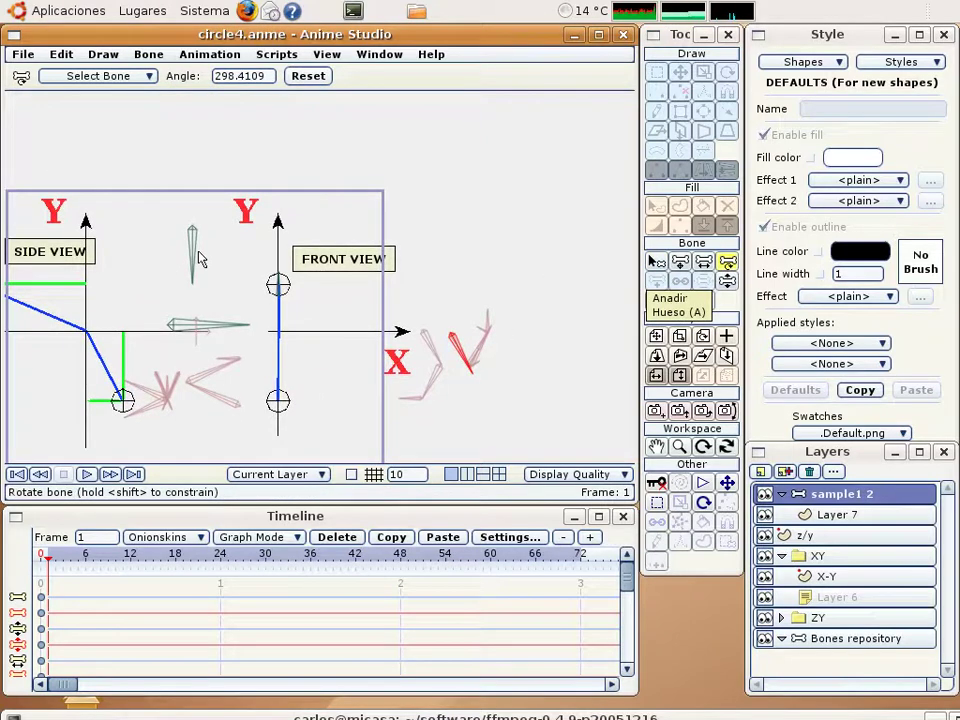
click(196, 256)
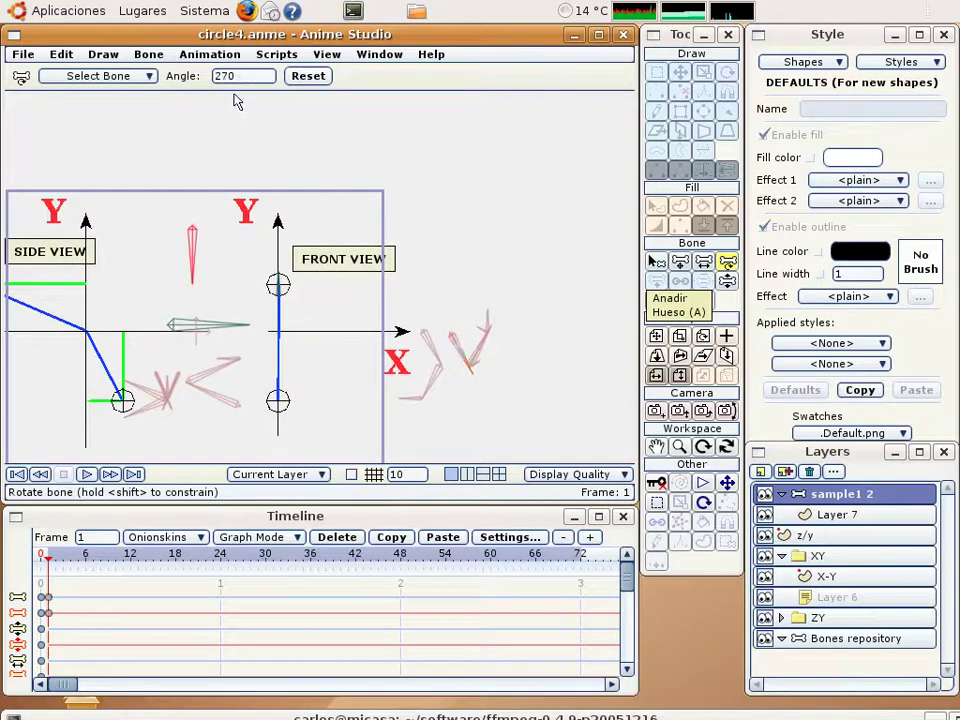
scroll(247, 81, down, 13)
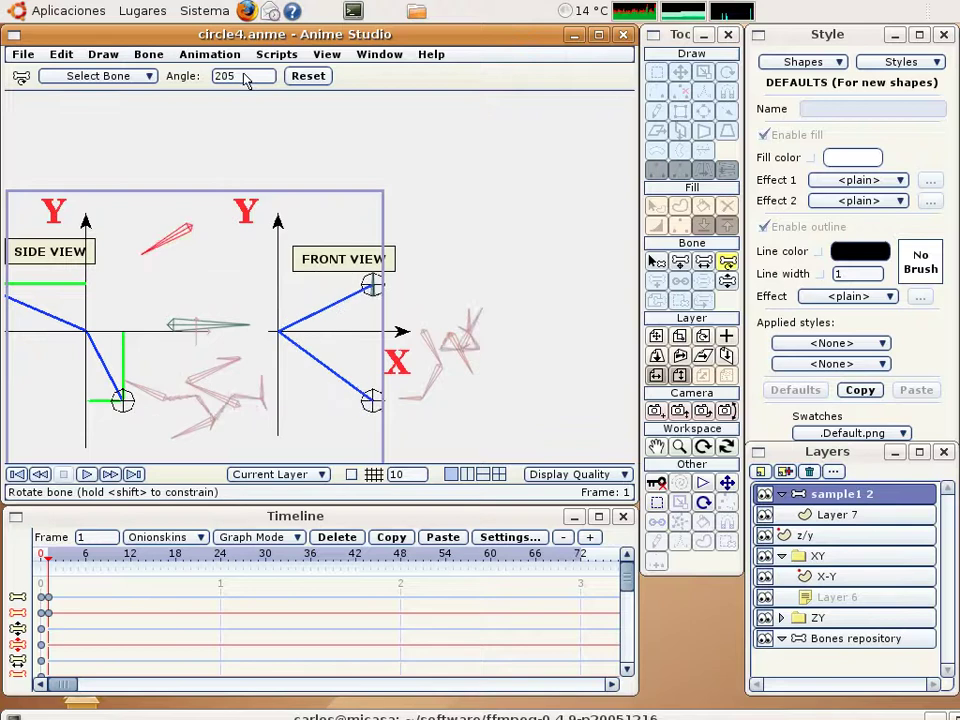
scroll(246, 76, down, 5)
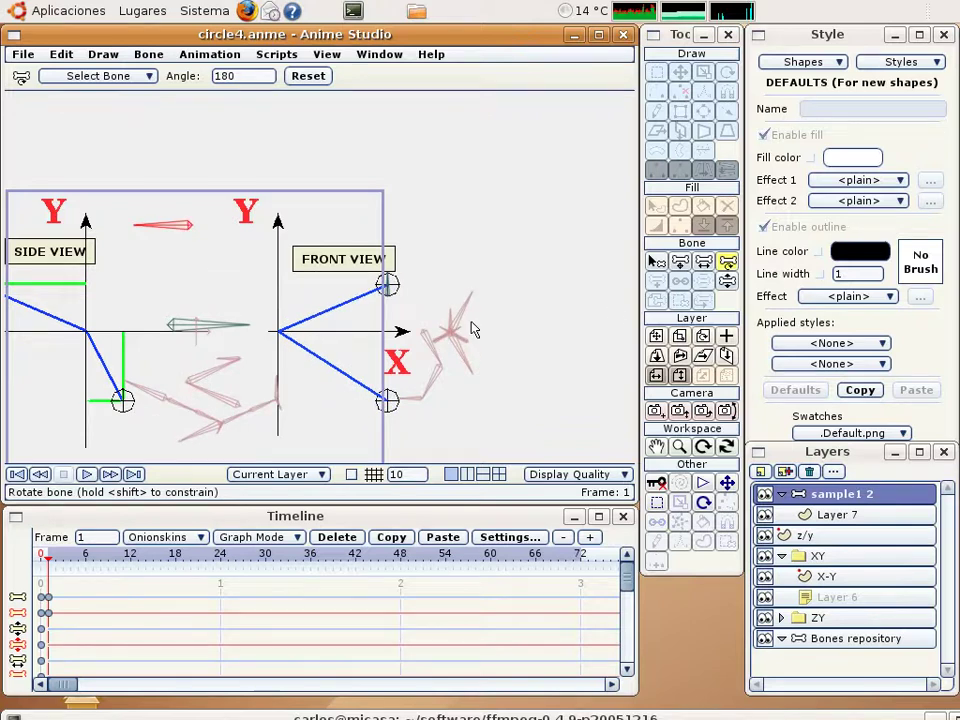
Lasso-select the chain driven by master Y beside the front view, copy its angle keyframe from frame 1 to frame 0, and delete the frame 1 angle keyframes.
key(b)
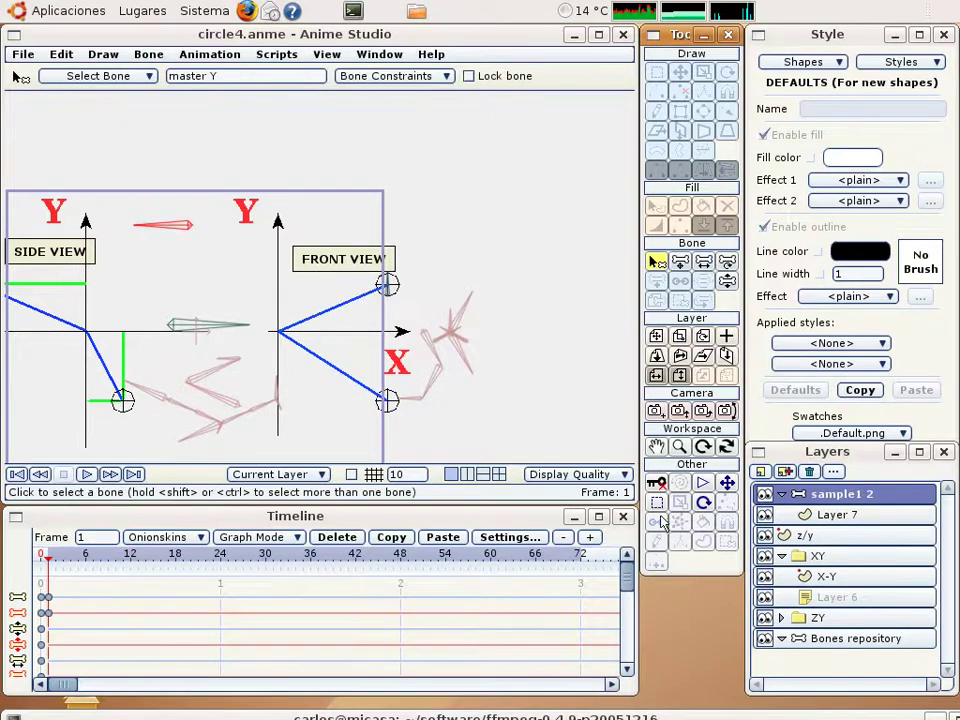
click(658, 505)
mouse_move(479, 249)
mouse_down()
mouse_move(449, 280)
mouse_move(432, 326)
mouse_move(436, 356)
mouse_move(495, 392)
mouse_move(516, 321)
mouse_up()
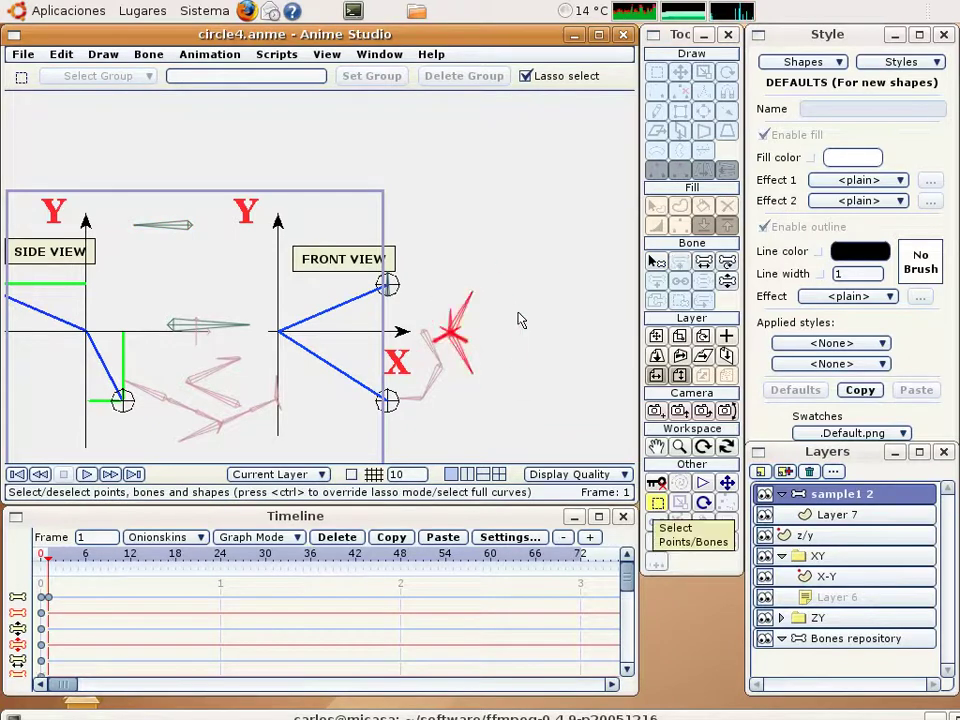
click(728, 265)
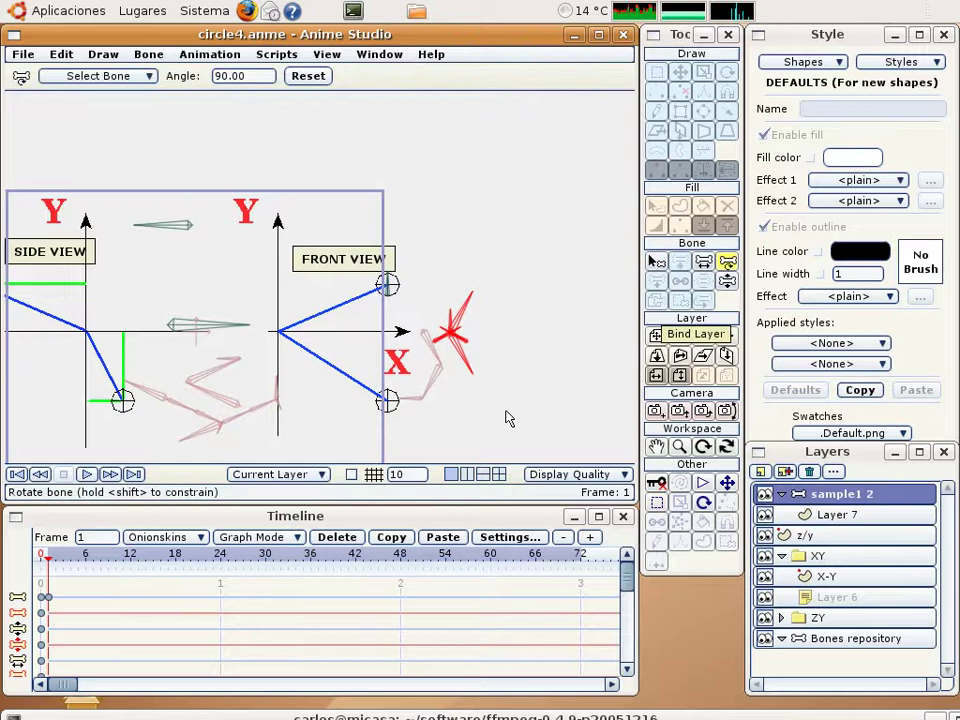
click(45, 614)
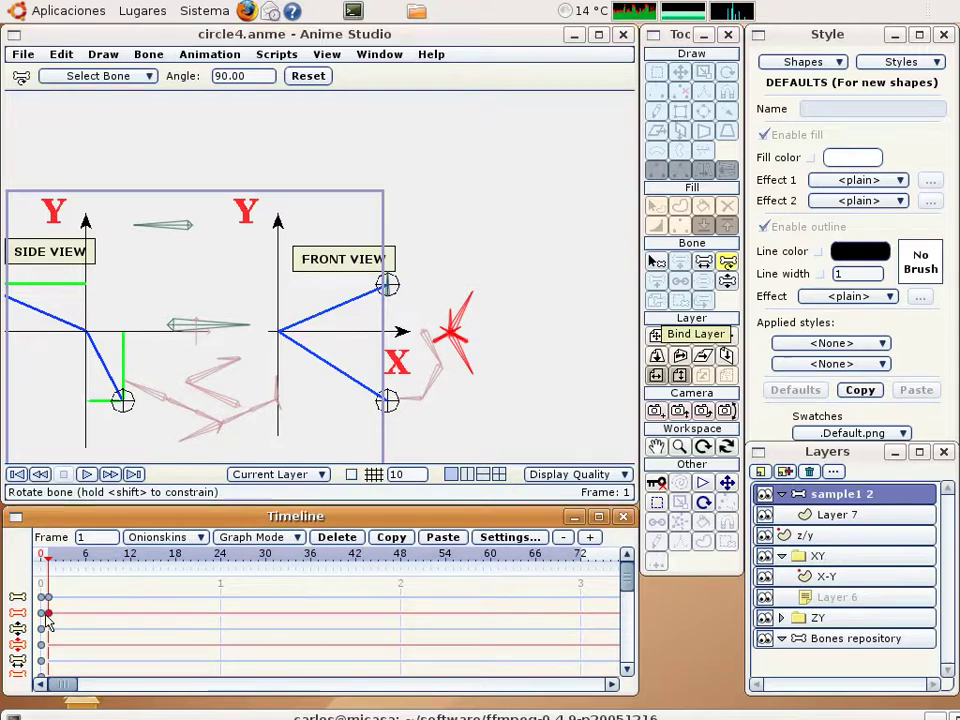
key(Left)
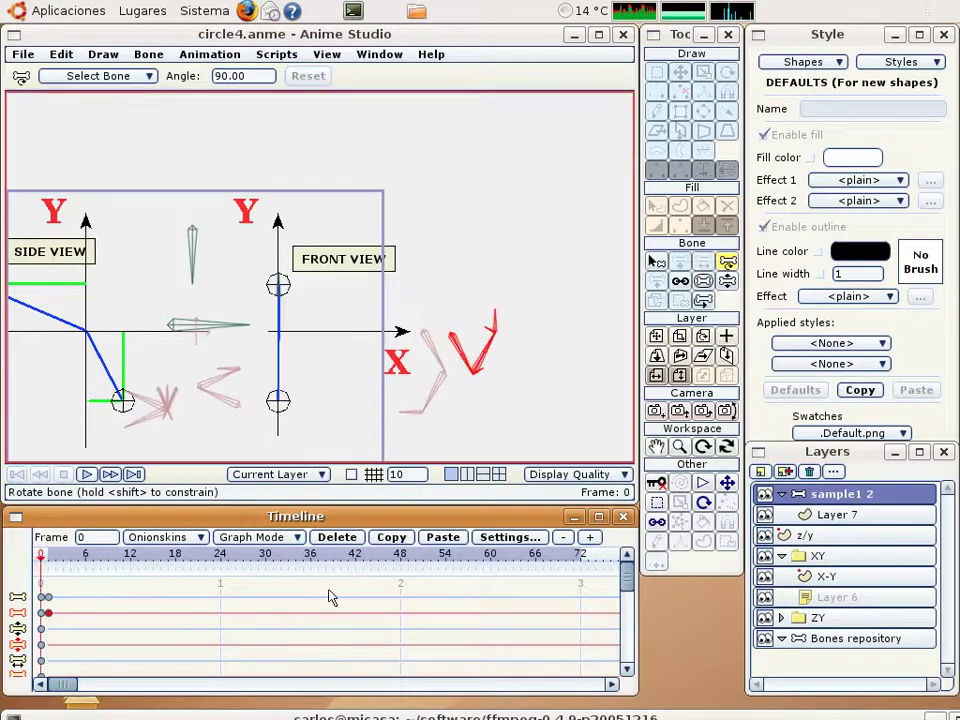
click(440, 540)
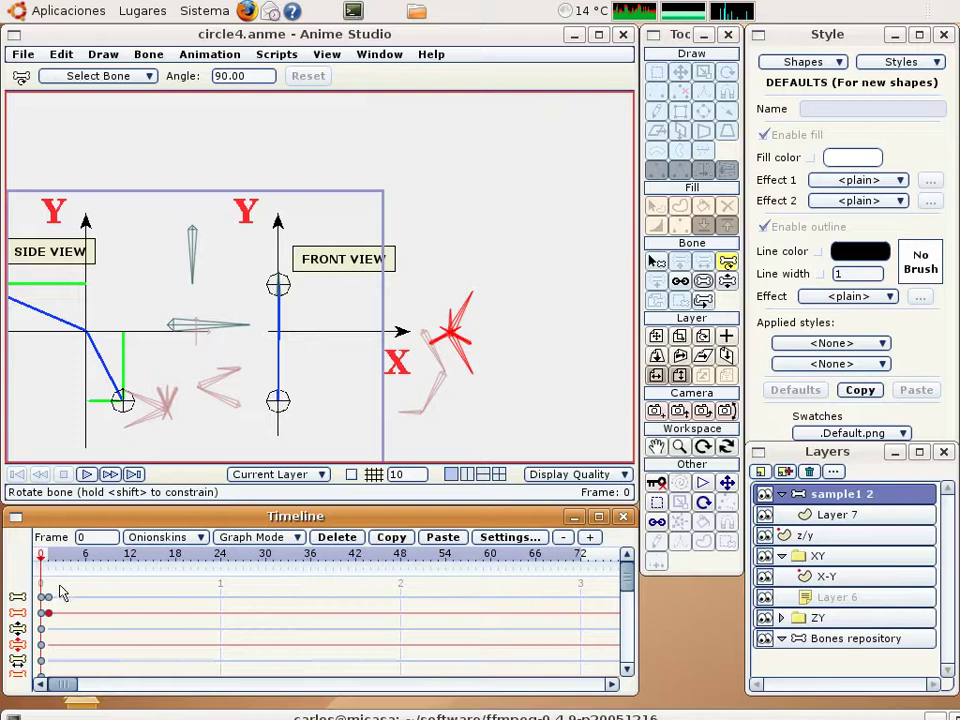
click(340, 538)
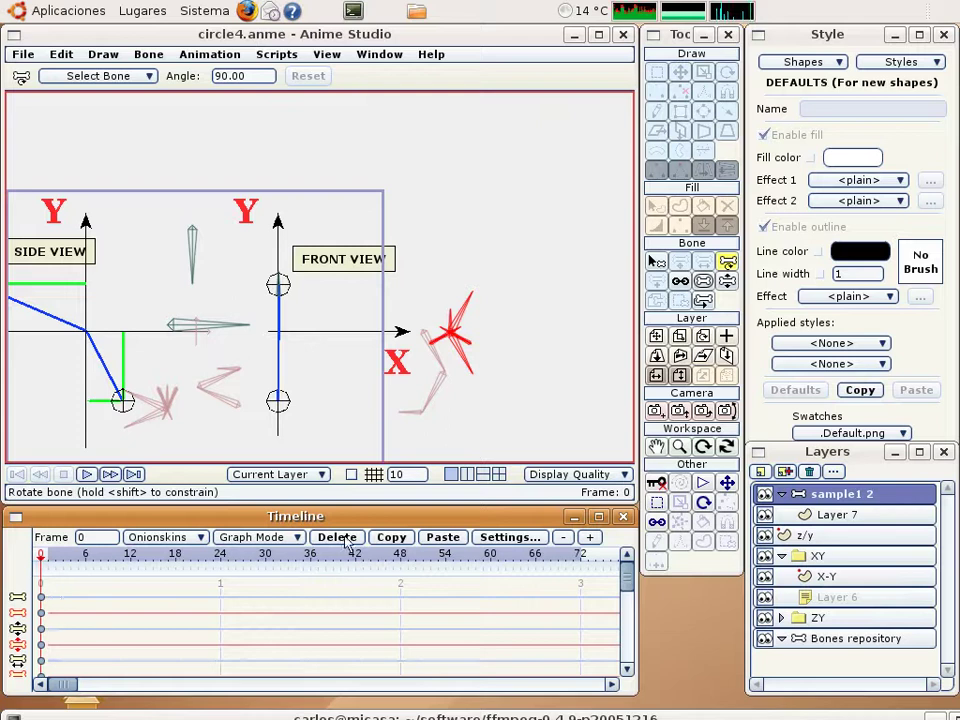
Turn on the grid and add a small unparented vertical bone spanning the front view's lower circle from bottom to top.
drag(544, 366, 561, 266)
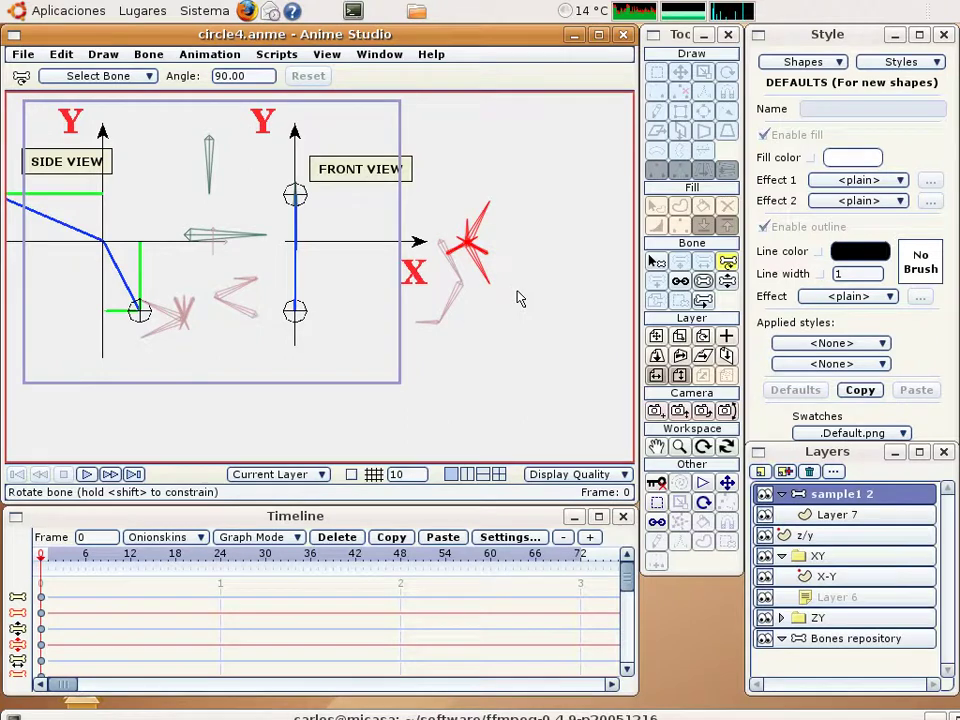
click(656, 261)
scroll(551, 309, up, 2)
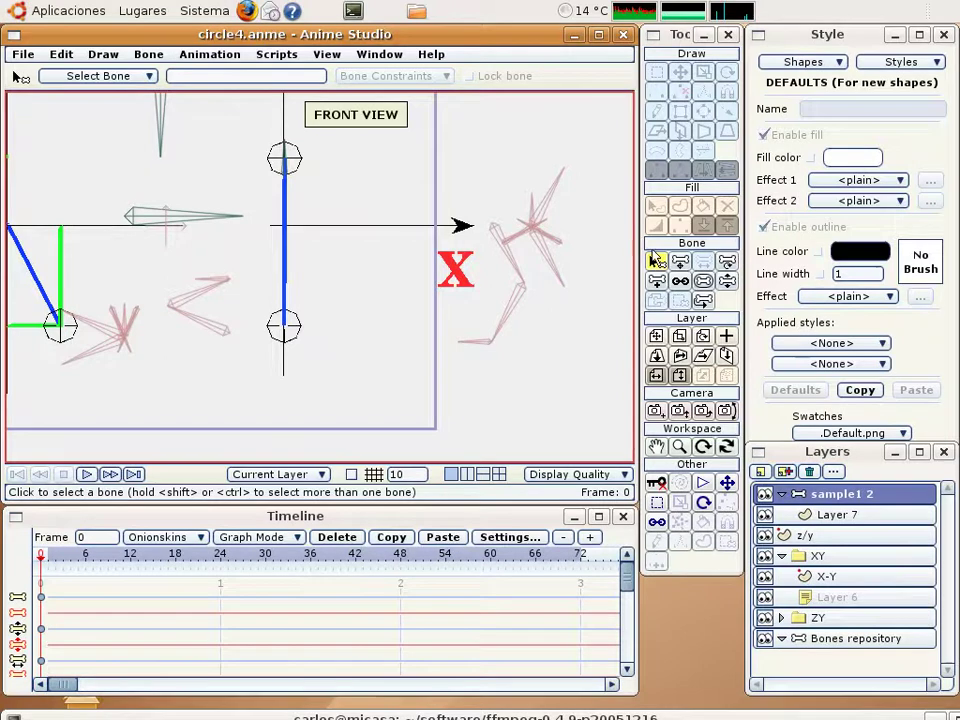
click(656, 281)
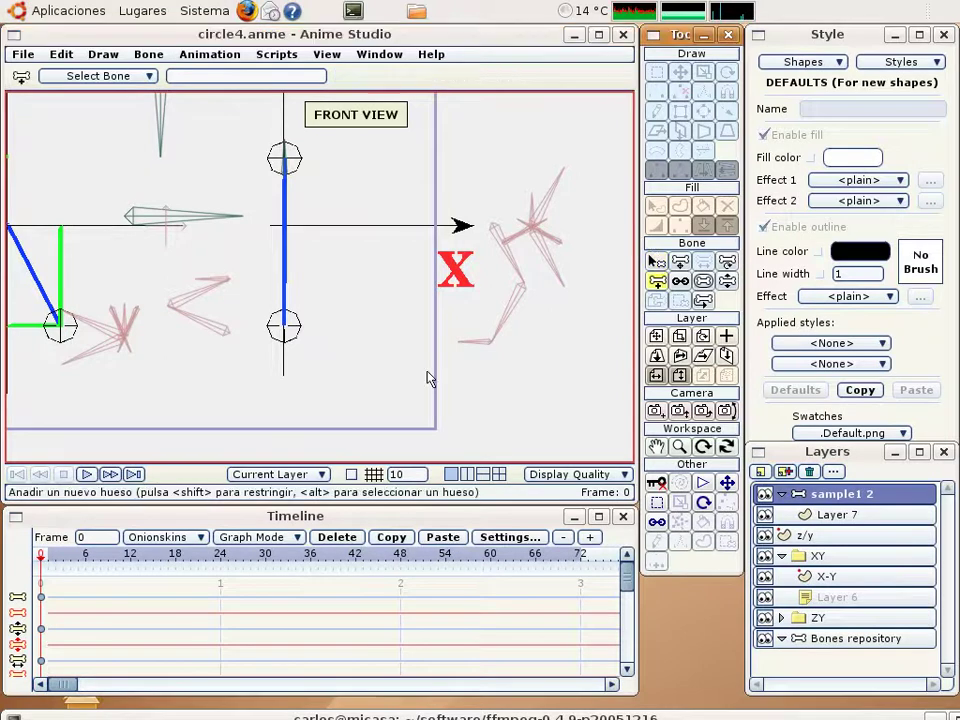
click(351, 475)
scroll(343, 341, up, 3)
drag(343, 341, 424, 233)
scroll(395, 293, up, 2)
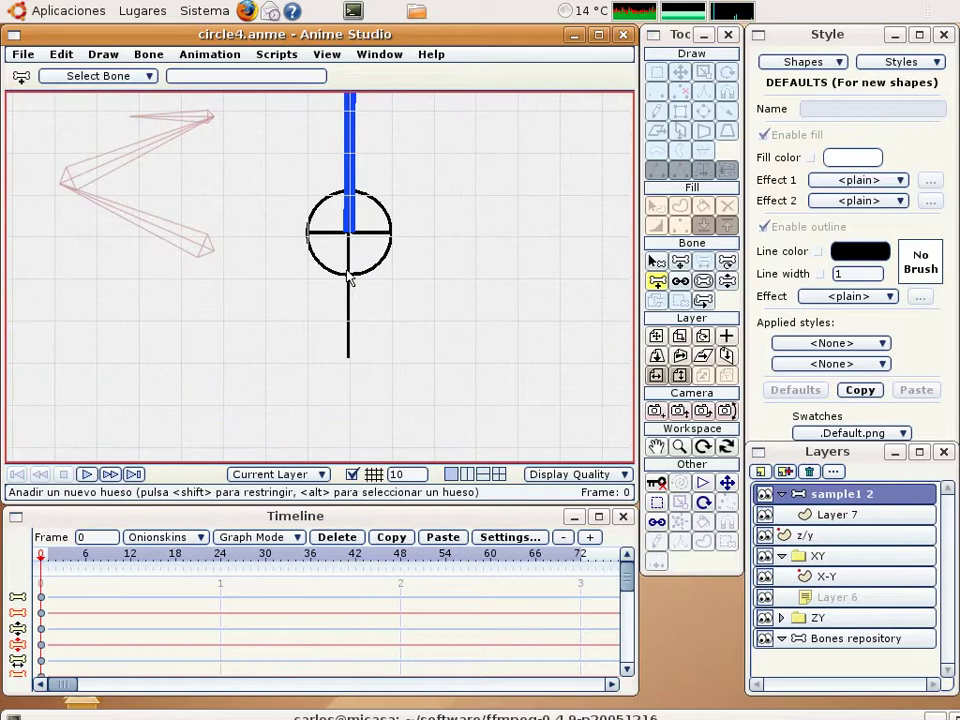
drag(349, 274, 357, 210)
scroll(281, 396, down, 6)
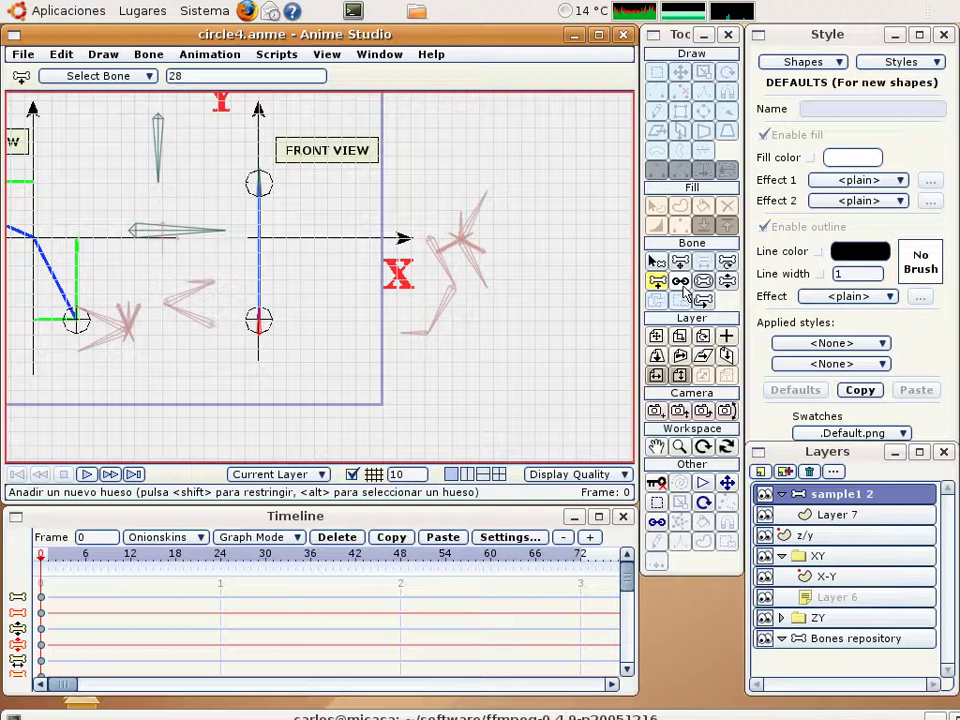
Attach the first bone of the three-bone chain beside the front view to the short vertical bone ending the neighbouring chain.
click(680, 281)
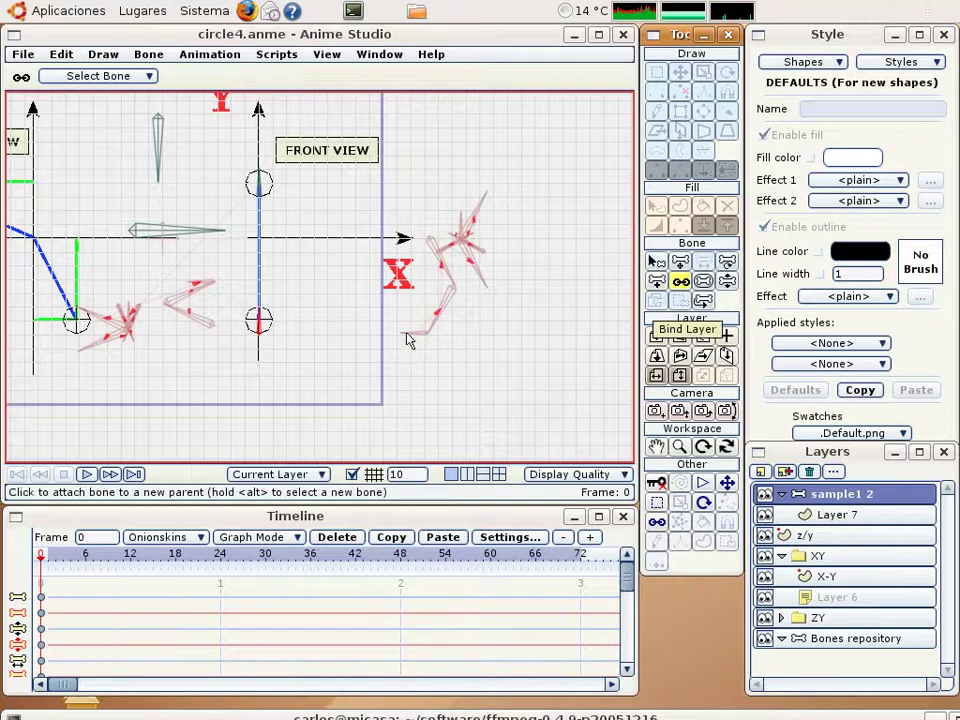
scroll(475, 355, up, 5)
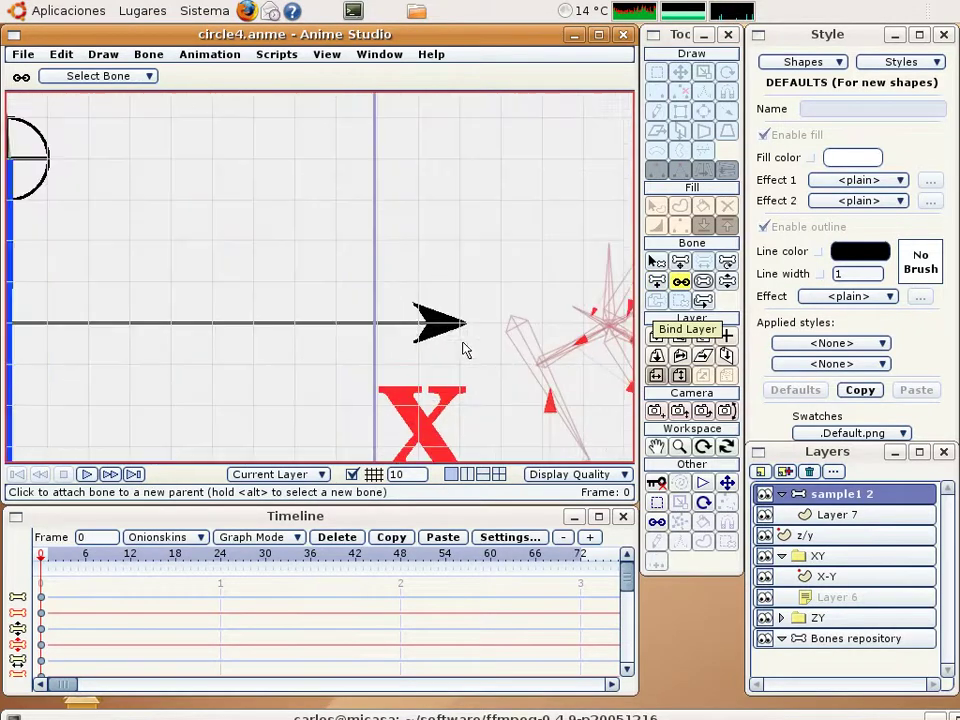
drag(534, 364, 402, 250)
click(655, 261)
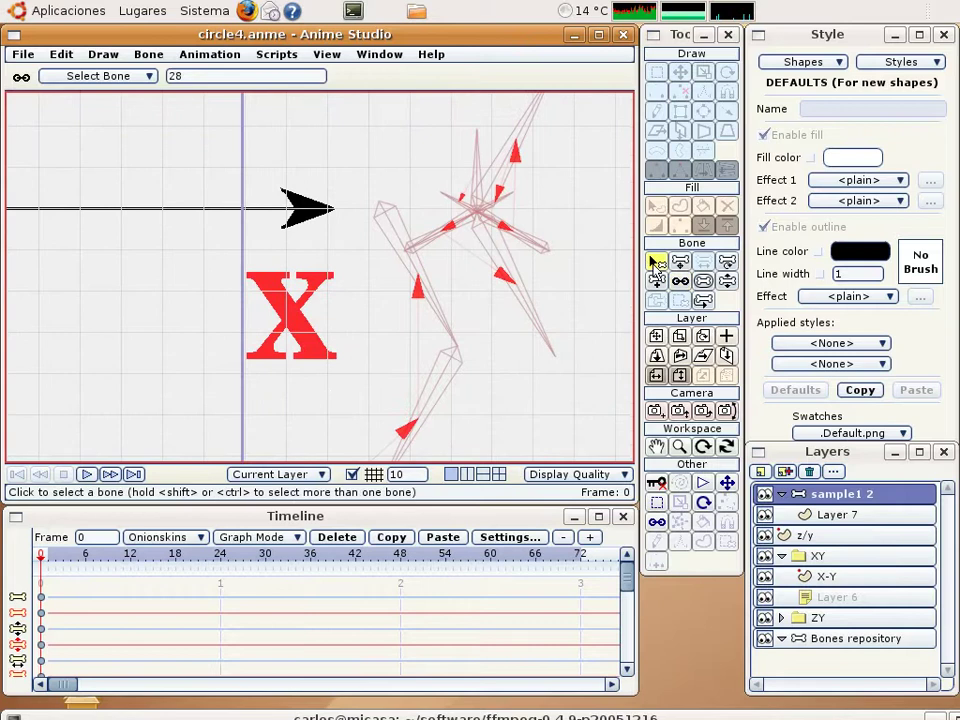
click(393, 219)
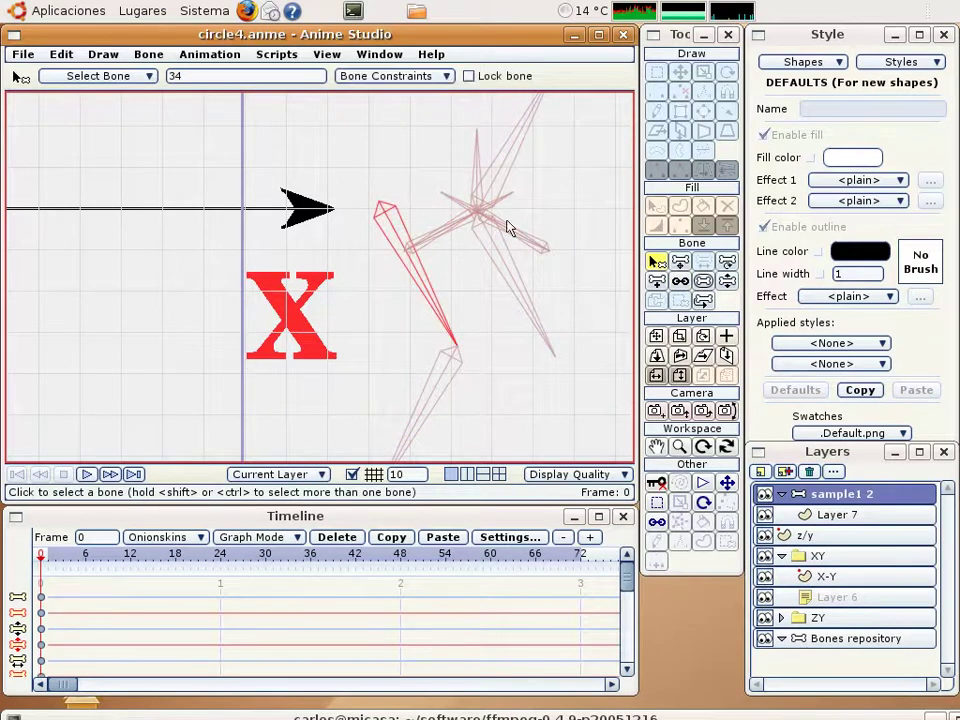
click(680, 281)
drag(604, 268, 513, 318)
click(422, 218)
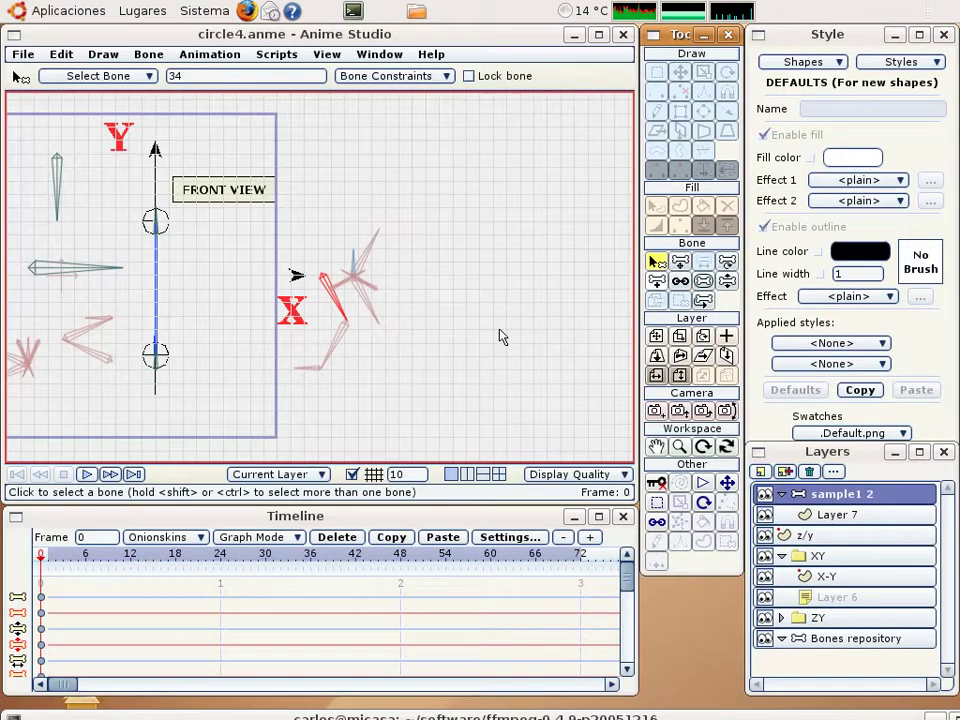
Offset the small bone at the front view's lower circle downward, turn off the grid, and adjust the offset to X 0.0021, Y 0.1120.
scroll(502, 337, down, 3)
scroll(365, 355, up, 5)
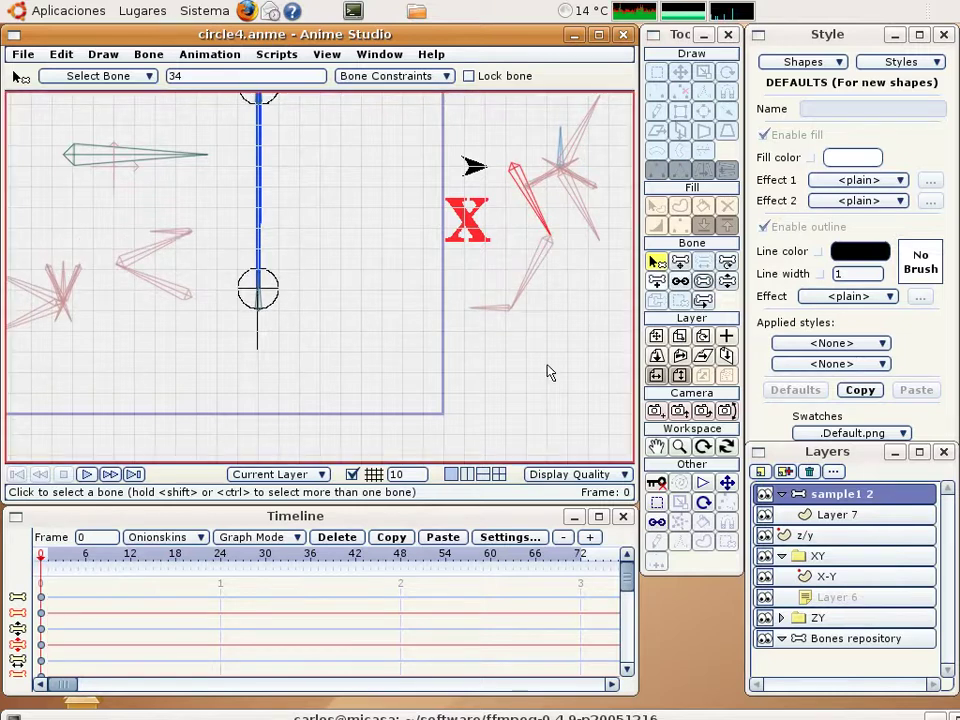
click(704, 302)
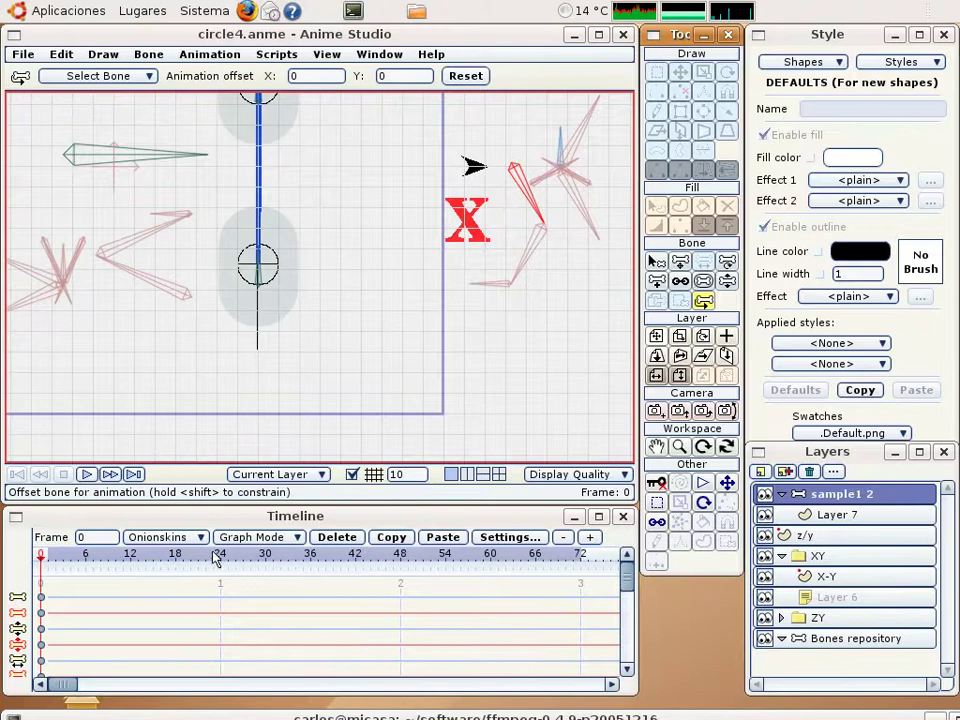
scroll(258, 388, up, 4)
drag(268, 366, 398, 315)
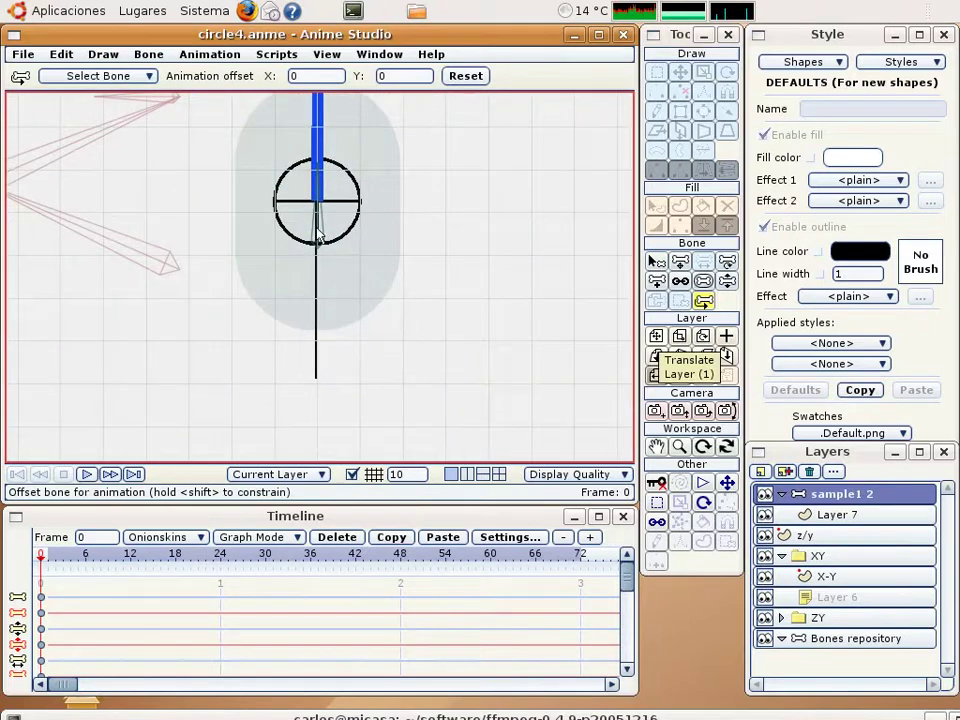
drag(317, 233, 322, 277)
click(352, 473)
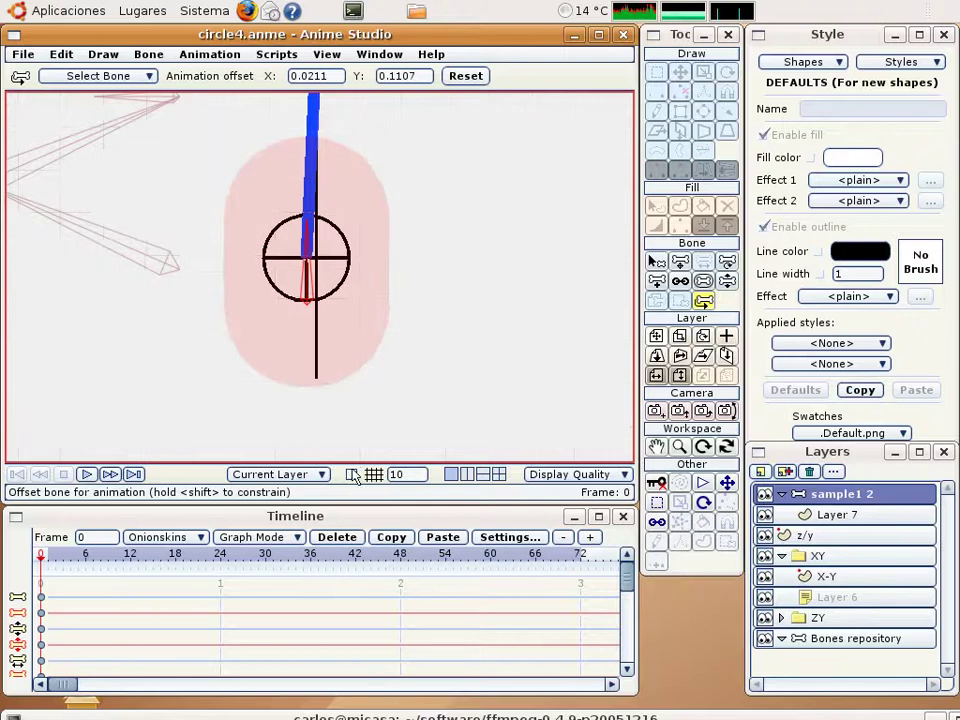
scroll(330, 330, up, 4)
drag(305, 315, 318, 315)
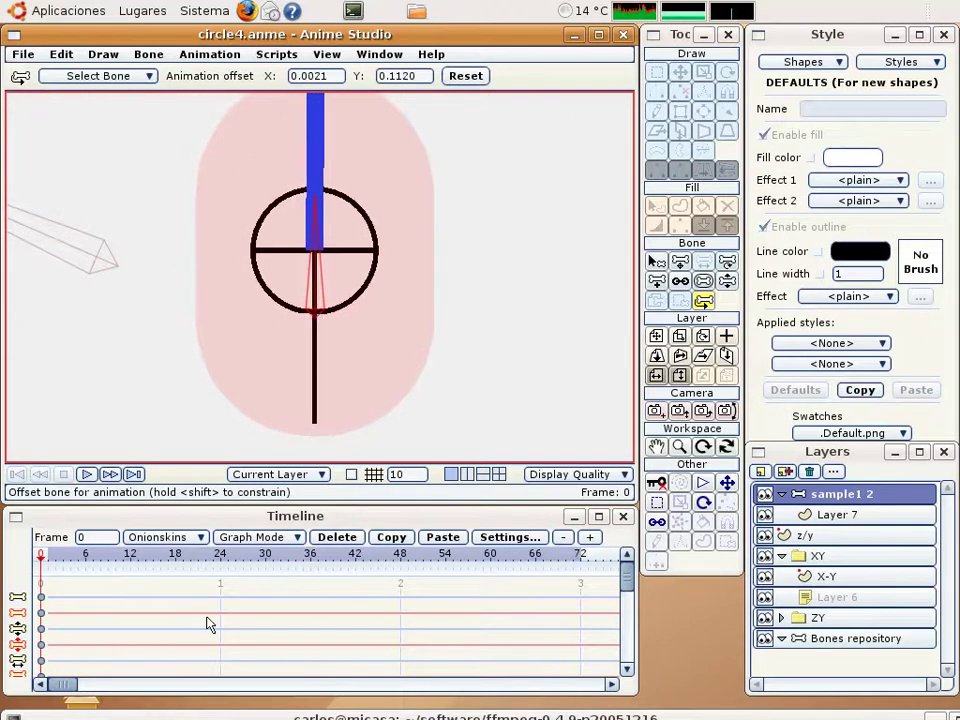
Compare the lower circle's position between frames 0 and 1, and refine its bone's animation offset to X 0.0008, Y 0.1044.
key(ctrl+Right)
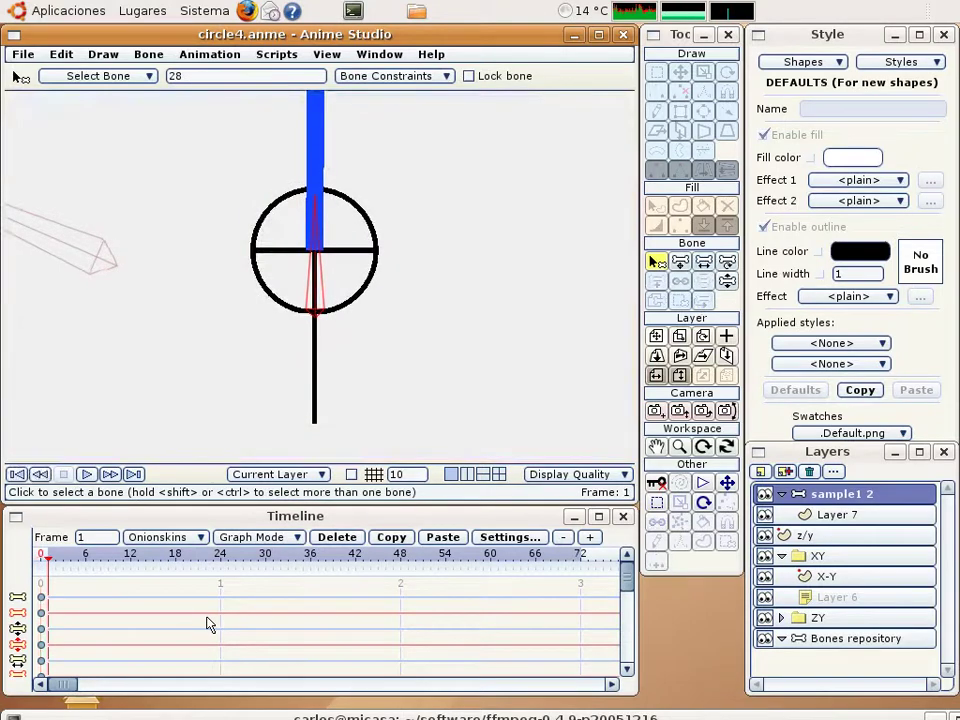
key(ctrl+Left)
key(ctrl+Right)
key(ctrl+Left)
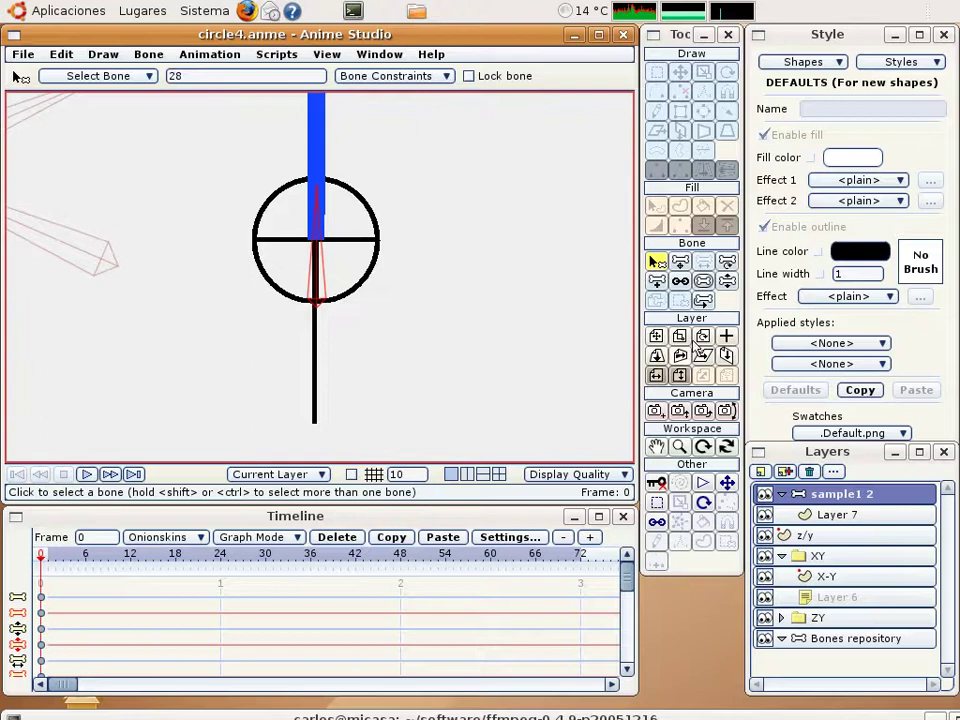
click(704, 304)
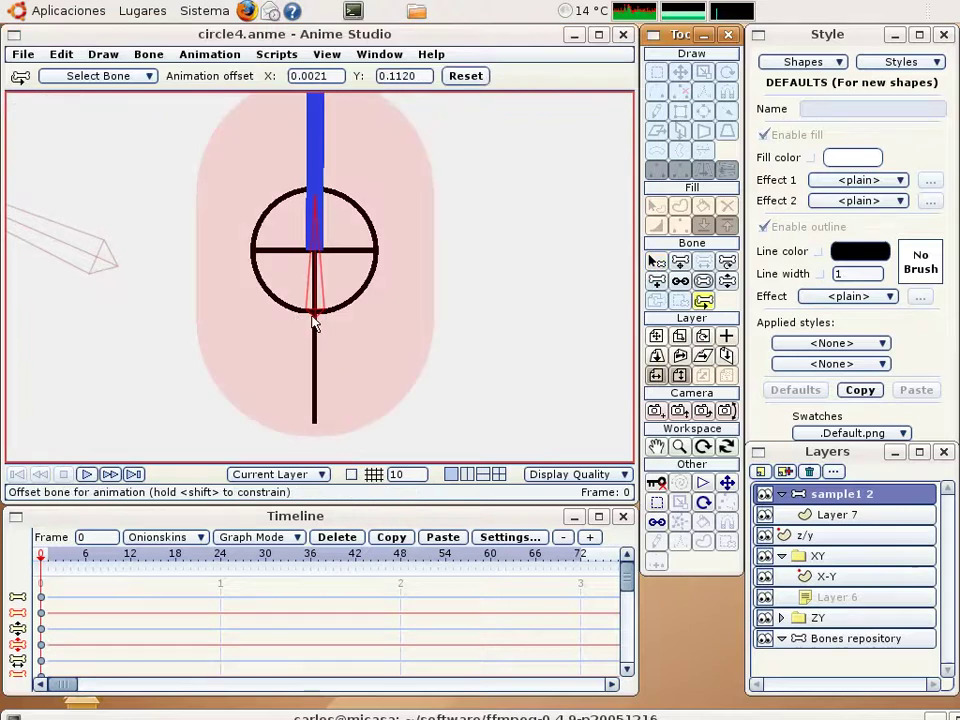
drag(313, 320, 314, 313)
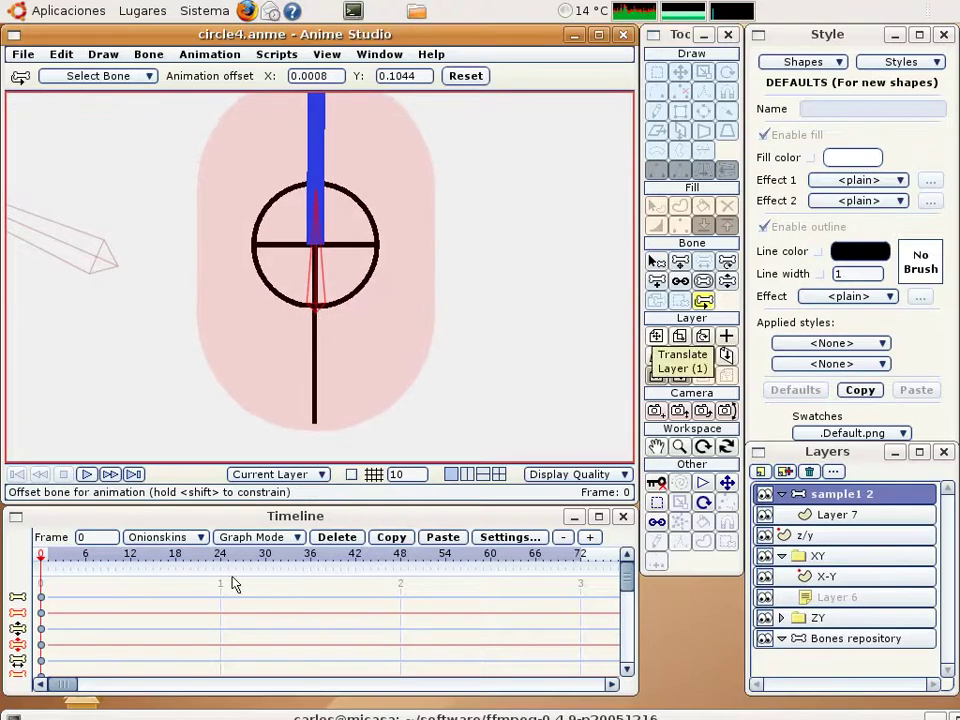
Recheck the lower circle's alignment between frames 0 and 1, and fine-tune its bone's animation offset to X 0.0008, Y 0.1006.
key(ctrl+Right)
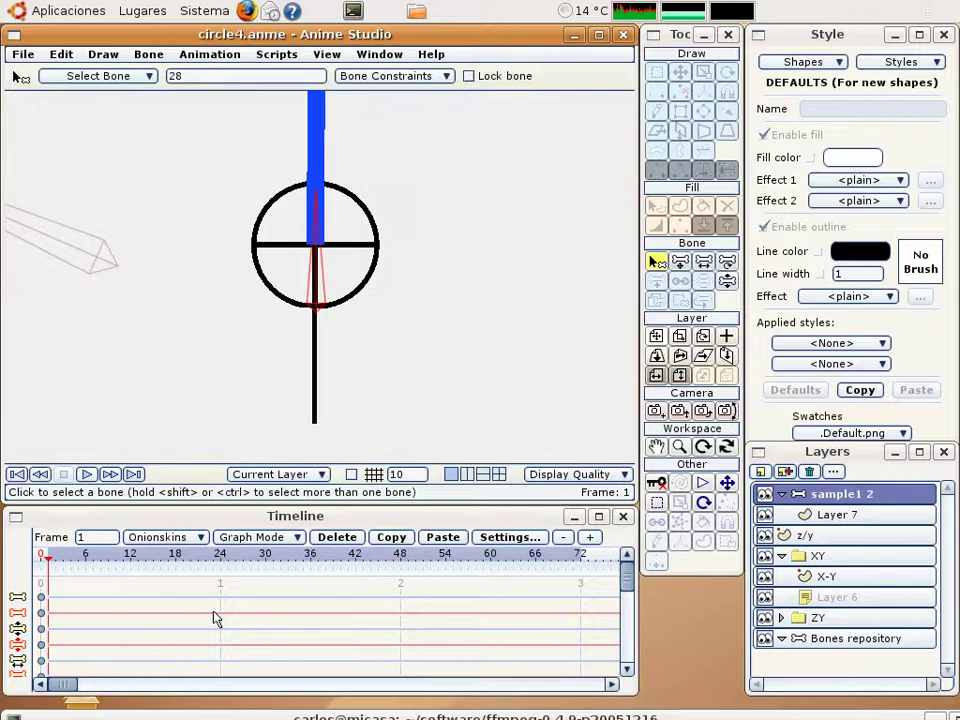
key(ctrl+Left)
key(ctrl+Right)
key(ctrl+Left)
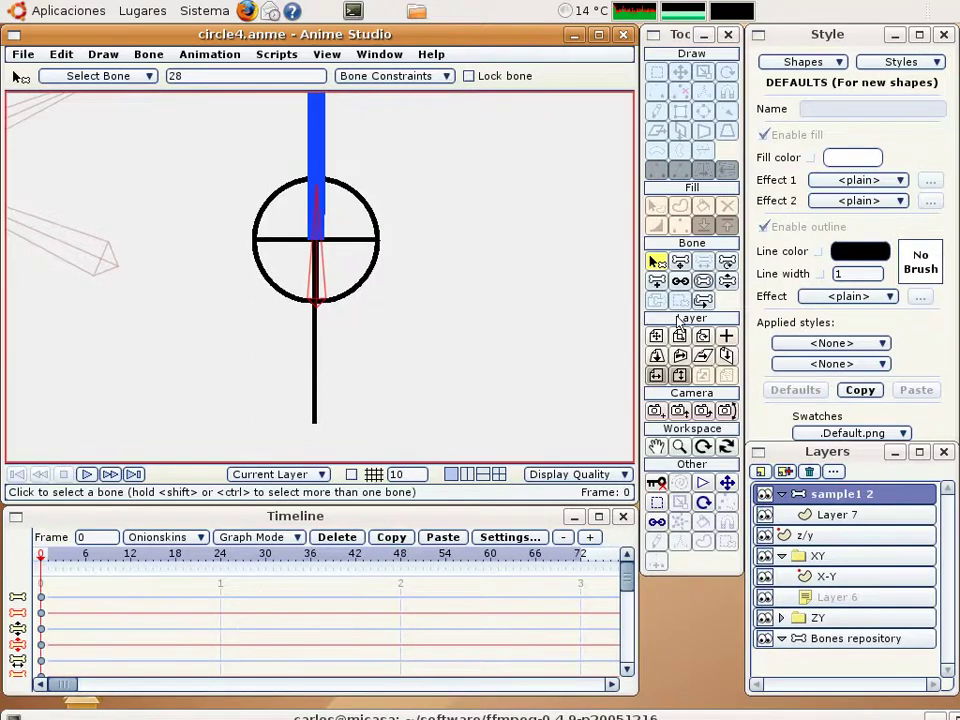
click(705, 302)
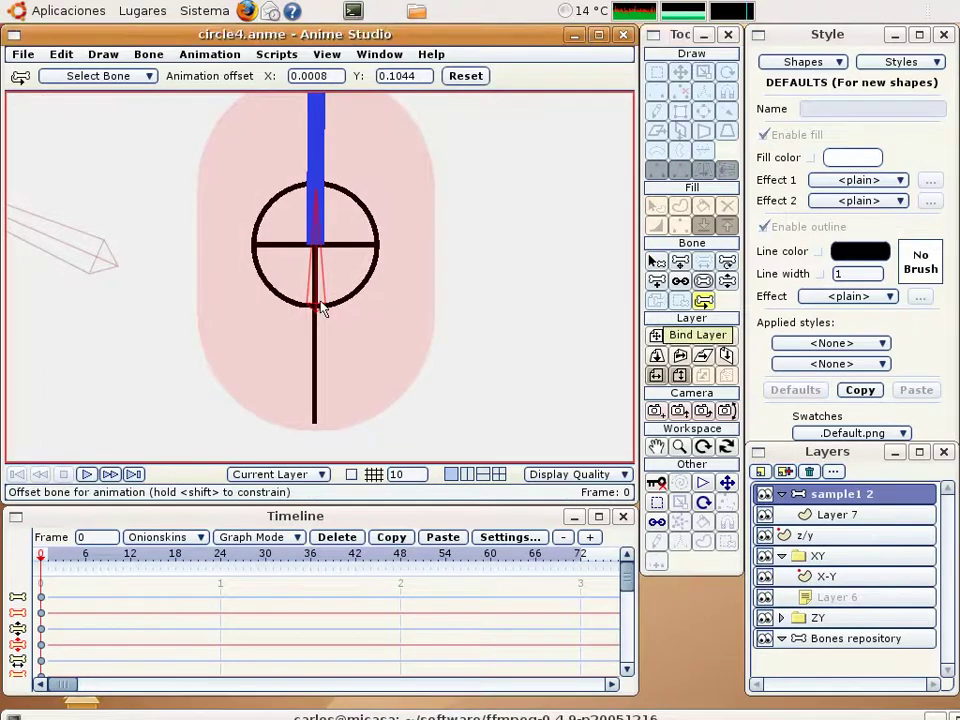
drag(320, 301, 320, 298)
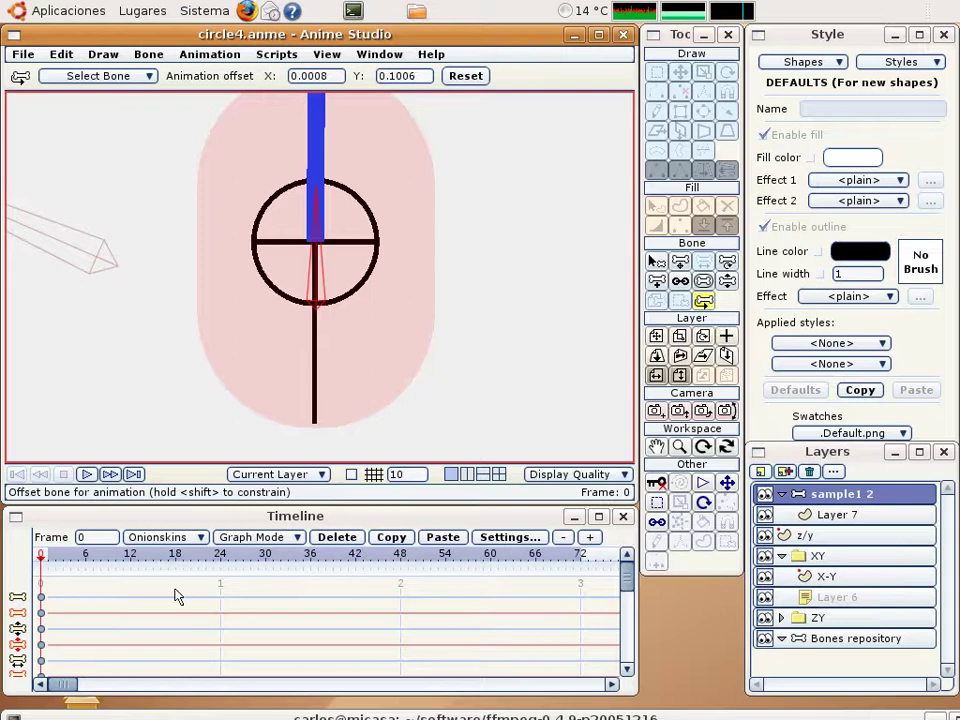
key(z)
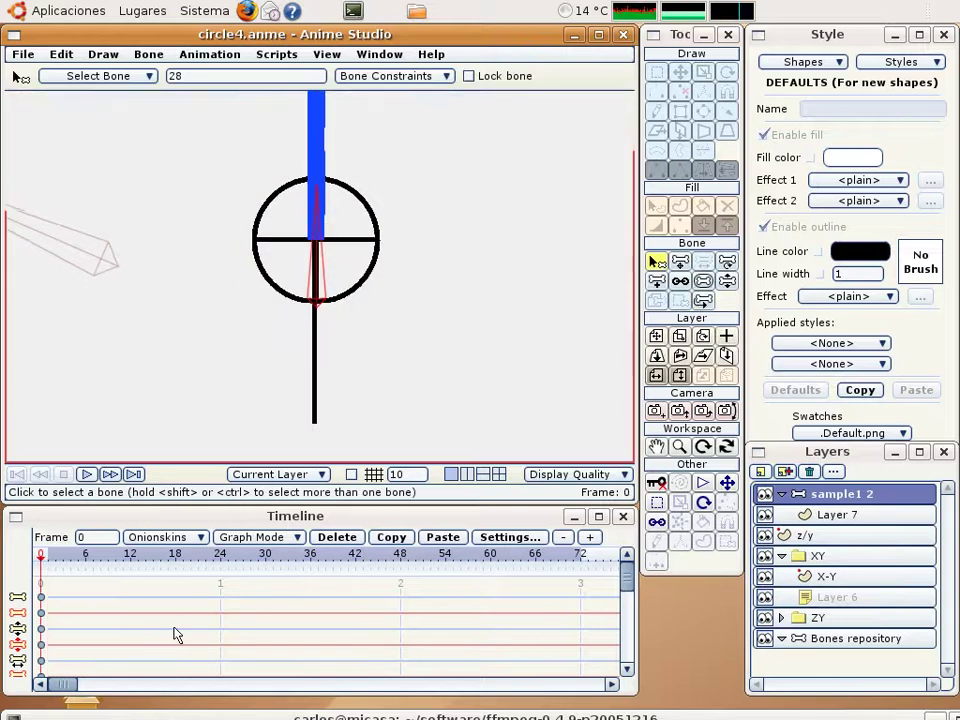
Test the whole rig with Manipulate Bones by swinging the horizontal and vertical master bones between the side and front views.
scroll(324, 360, down, 5)
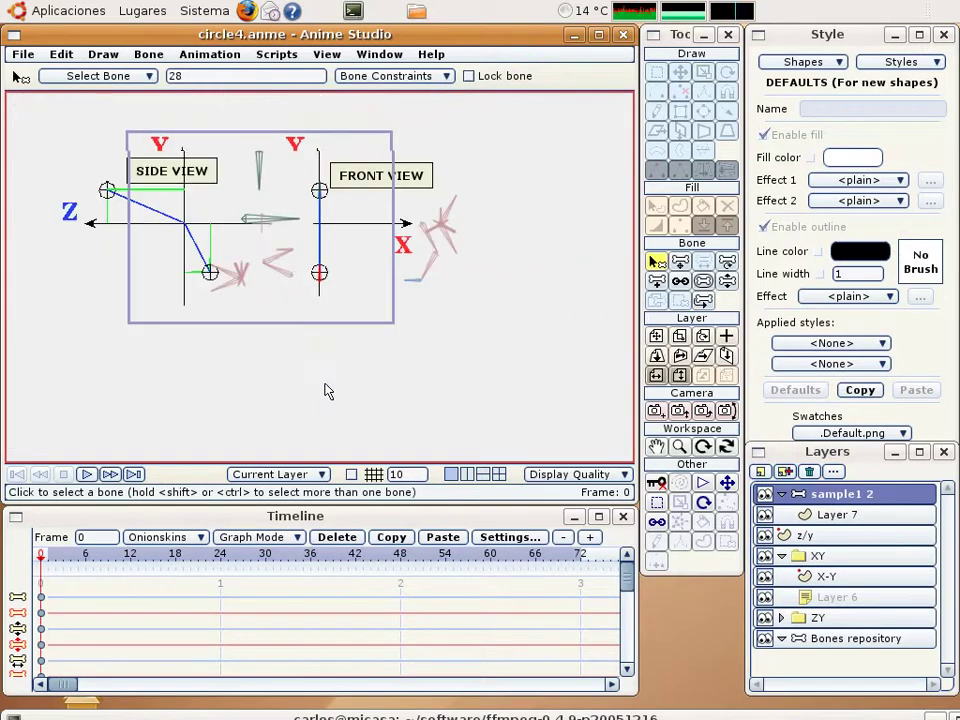
scroll(360, 364, up, 4)
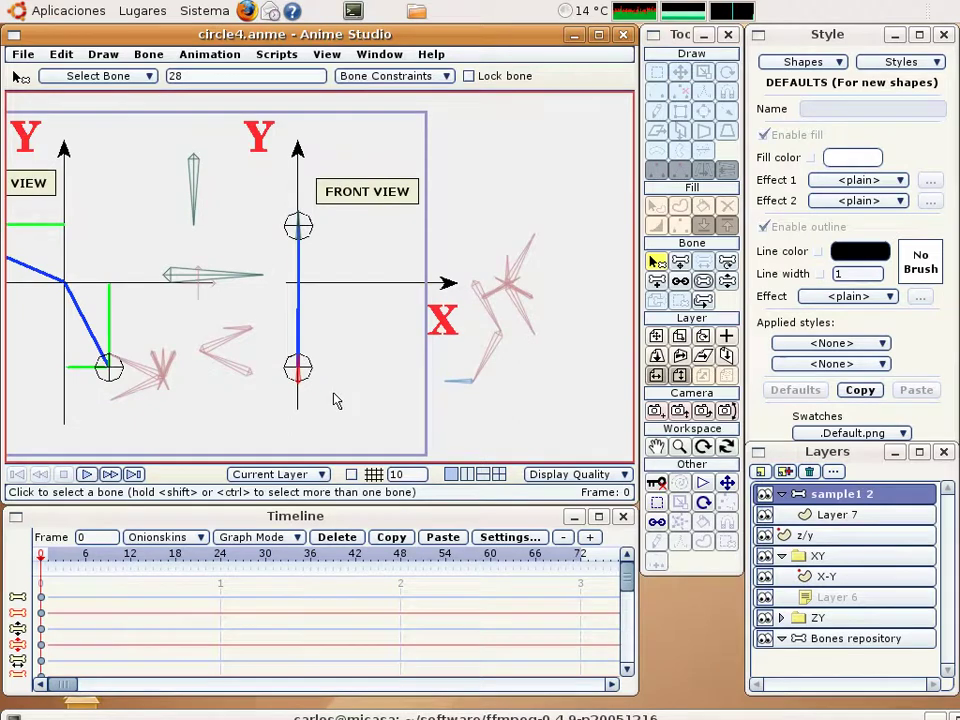
click(727, 282)
scroll(410, 320, down, 3)
drag(412, 319, 421, 325)
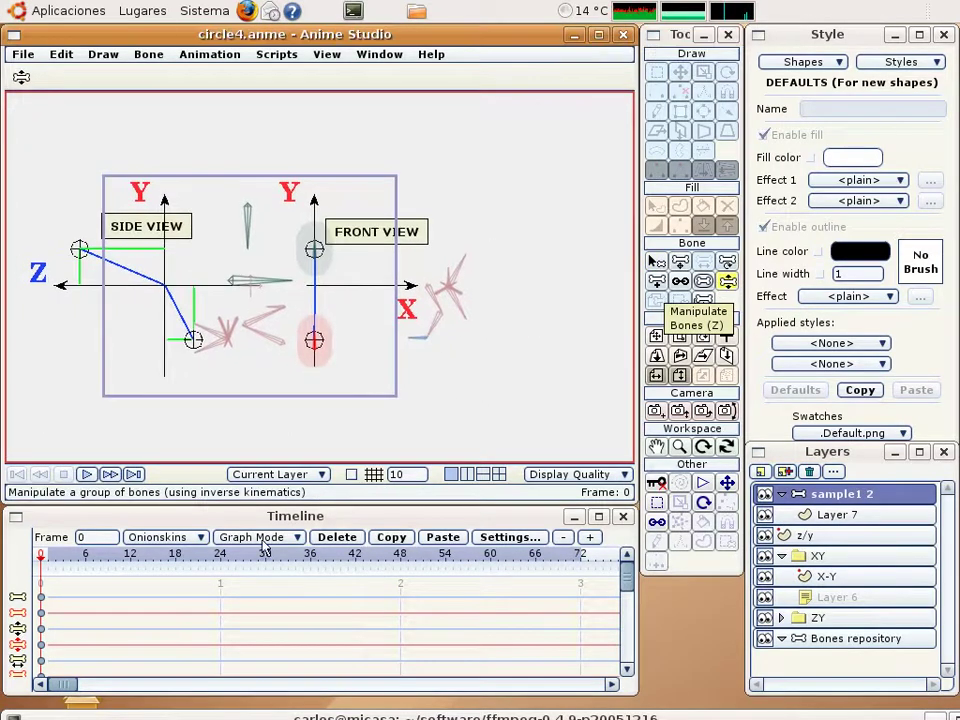
scroll(253, 580, down, 1)
scroll(253, 580, up, 1)
drag(273, 282, 338, 274)
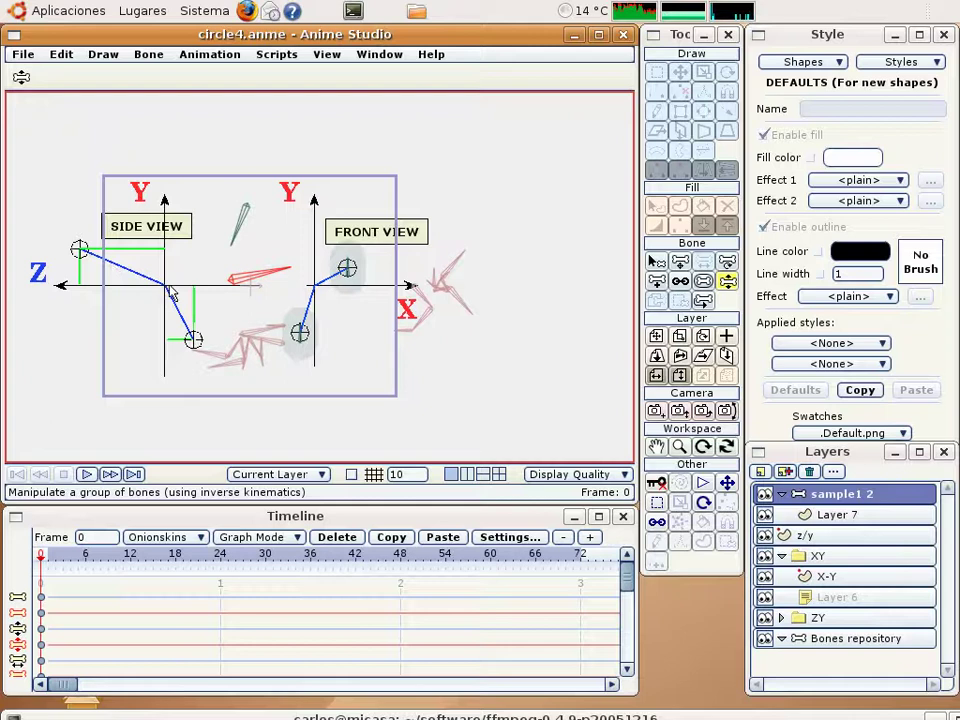
drag(282, 273, 264, 196)
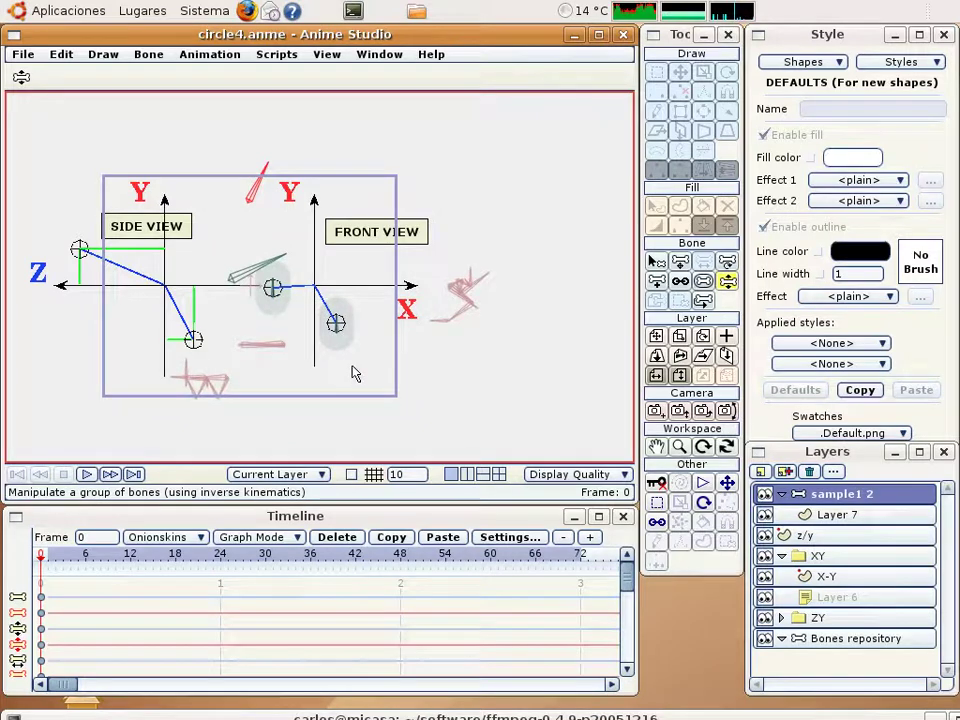